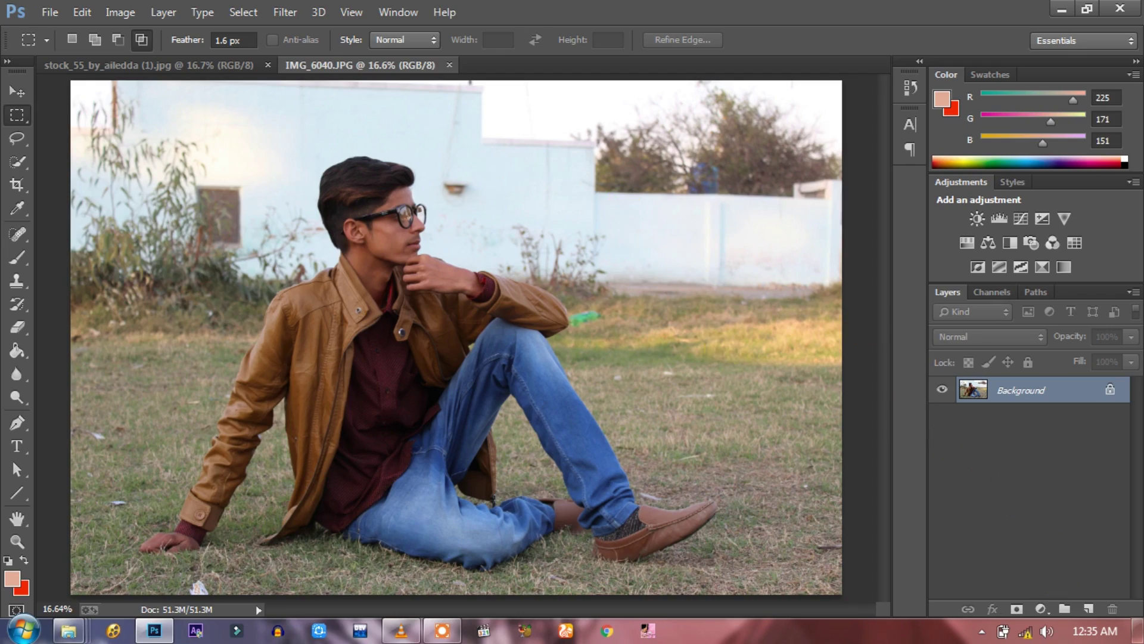
Step: Paint a Quick Selection over the grass left and right of the seated man
left_click(24, 160)
left_click(89, 157)
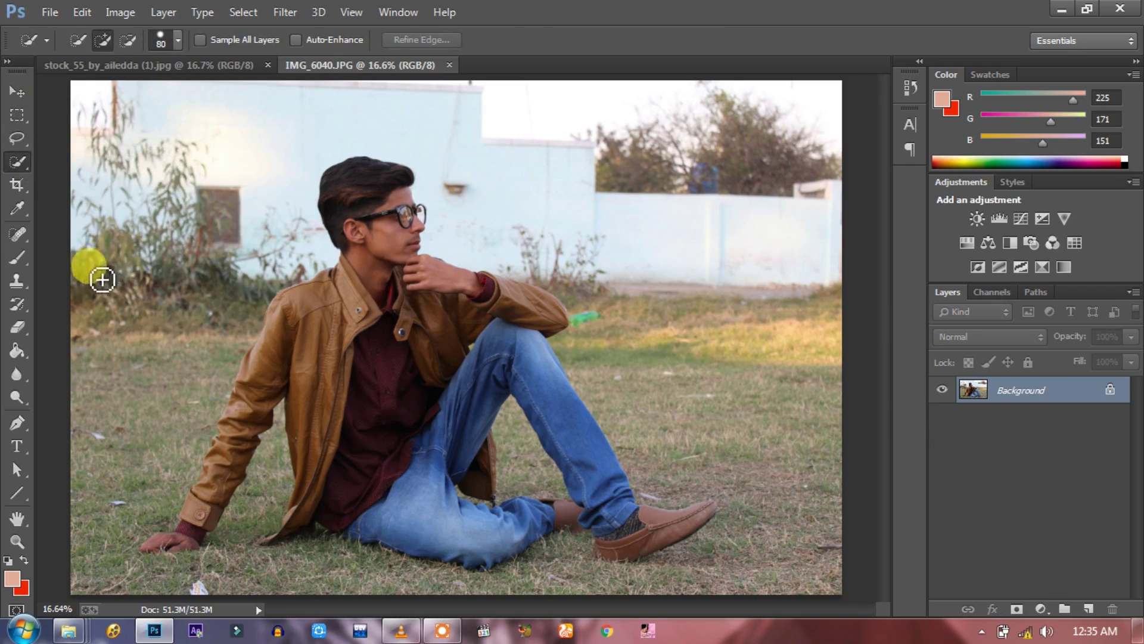
mouse_move(102, 279)
left_mouse_down()
mouse_move(209, 332)
mouse_move(194, 385)
mouse_move(125, 475)
mouse_move(89, 560)
mouse_move(197, 572)
mouse_move(289, 432)
mouse_move(276, 564)
mouse_move(357, 564)
mouse_move(421, 589)
mouse_move(518, 584)
mouse_move(574, 566)
mouse_move(573, 539)
mouse_move(586, 545)
mouse_move(538, 577)
mouse_move(715, 575)
mouse_move(807, 556)
mouse_move(833, 466)
mouse_move(825, 309)
mouse_move(823, 417)
mouse_move(817, 325)
left_mouse_up()
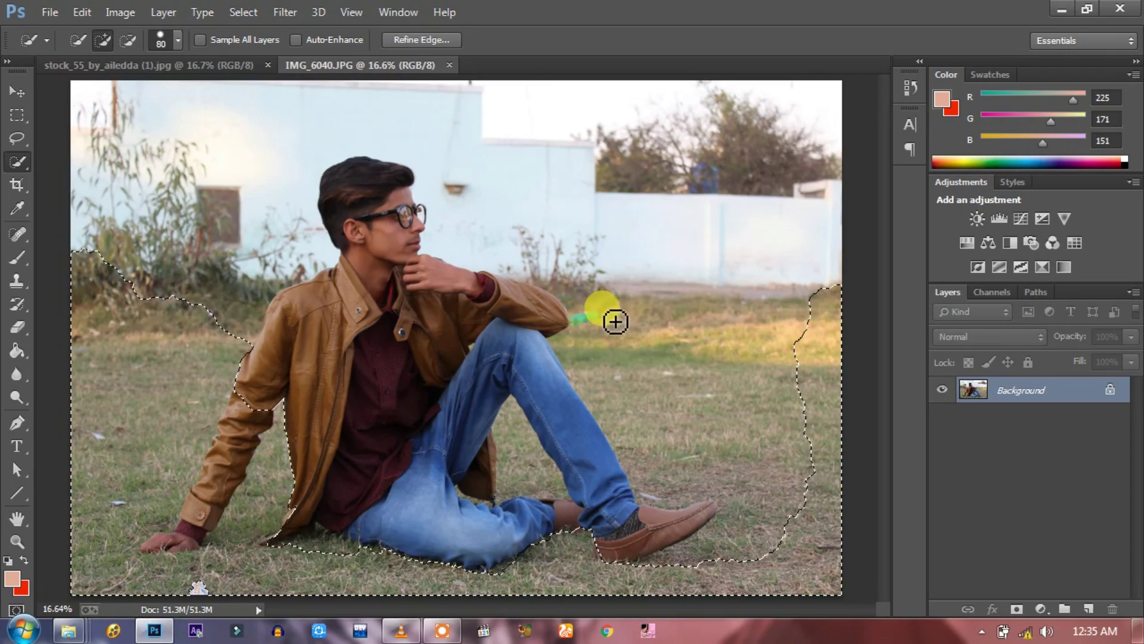
mouse_move(613, 319)
left_mouse_down()
mouse_move(585, 334)
mouse_move(581, 360)
left_mouse_up()
mouse_move(735, 319)
left_mouse_down()
mouse_move(700, 312)
mouse_move(590, 486)
mouse_move(627, 518)
mouse_move(707, 515)
left_mouse_up()
Step: Subtract the man's shoes, arm, jacket and jeans, and add the grass under his knee
left_click_drag(609, 544, 577, 523)
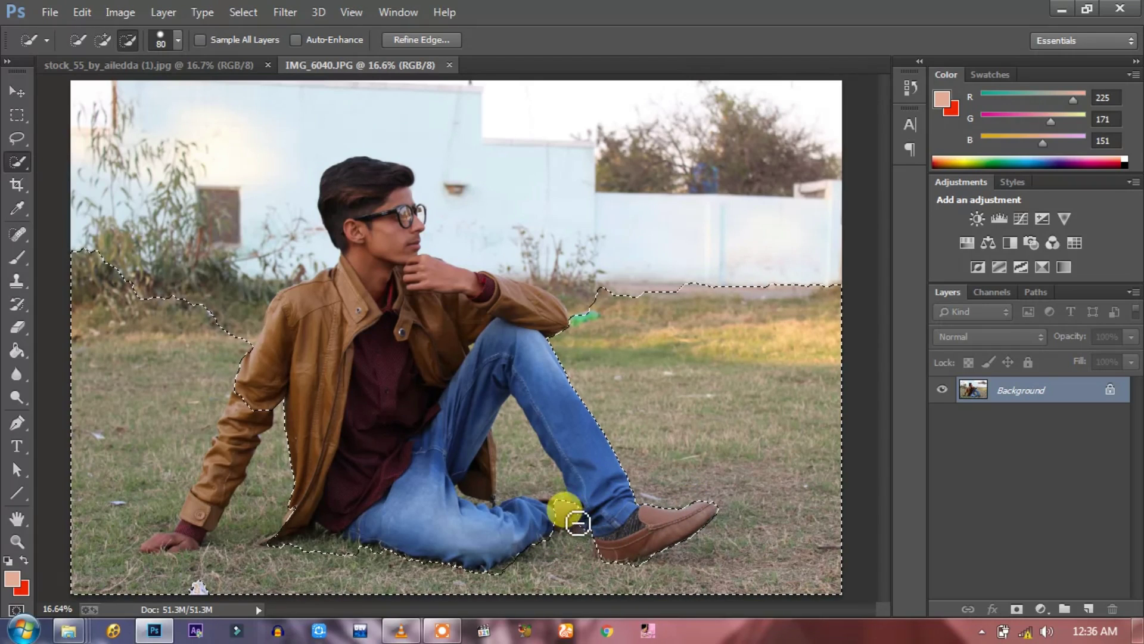
left_click_drag(263, 545, 310, 557)
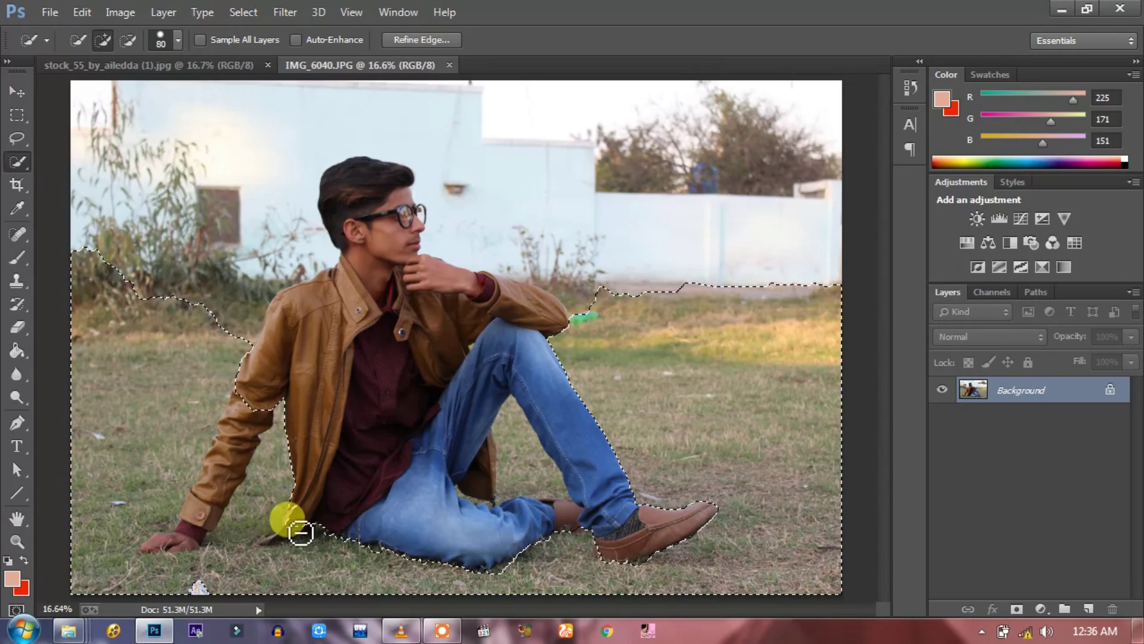
mouse_move(383, 529)
left_mouse_down()
mouse_move(199, 475)
mouse_move(242, 385)
mouse_move(202, 534)
left_mouse_up()
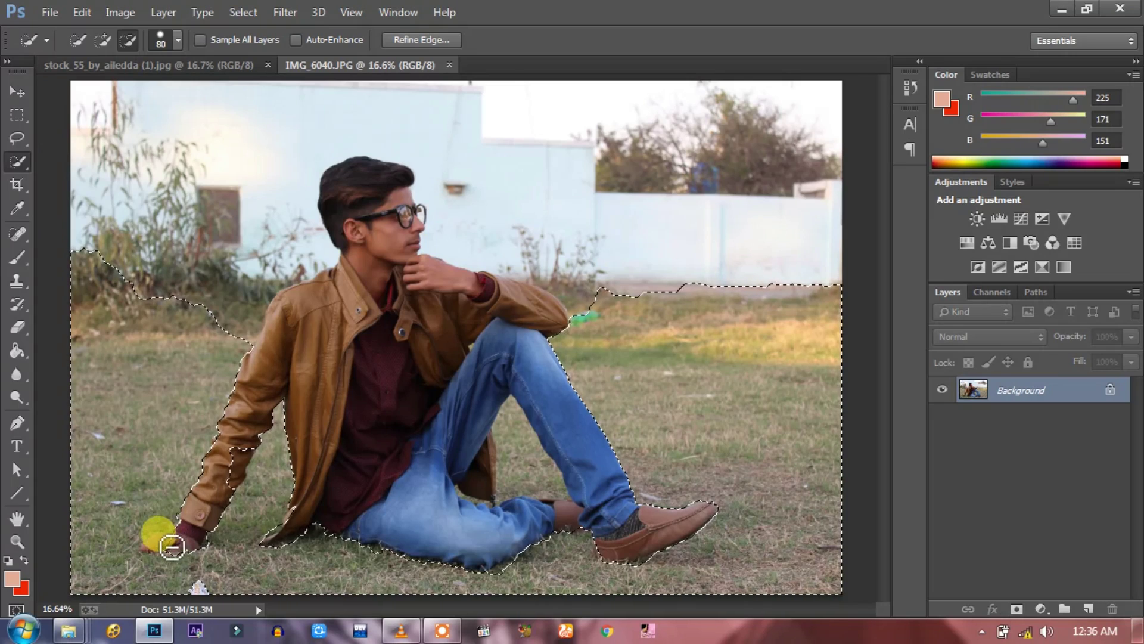
left_click_drag(307, 530, 247, 464)
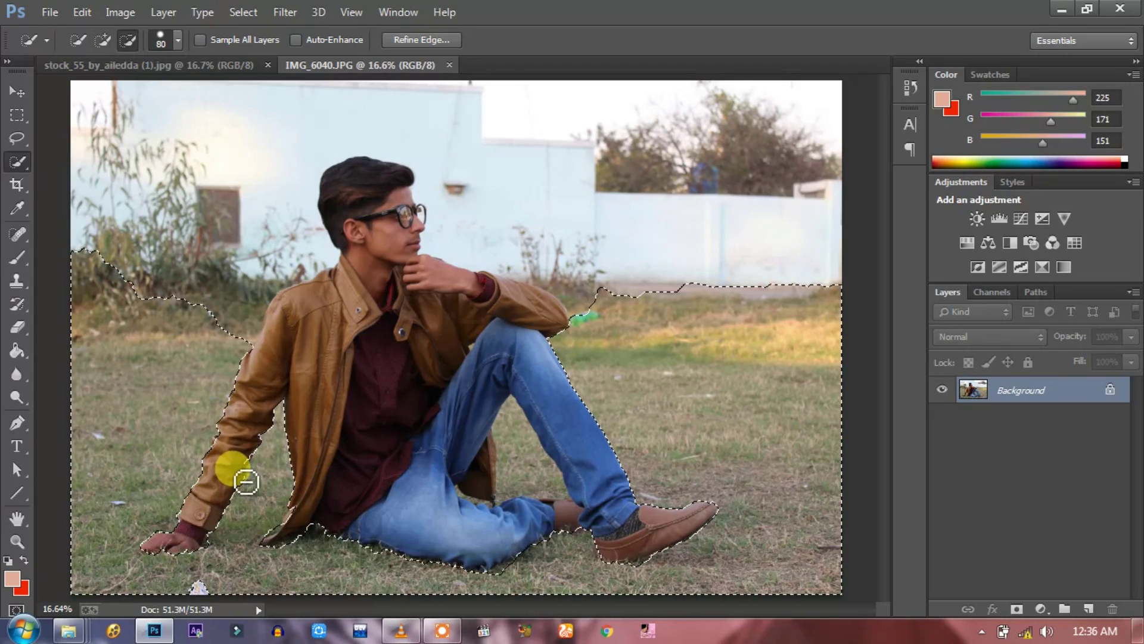
mouse_move(618, 444)
left_mouse_down()
mouse_move(505, 442)
mouse_move(524, 477)
mouse_move(490, 456)
mouse_move(501, 482)
left_mouse_up()
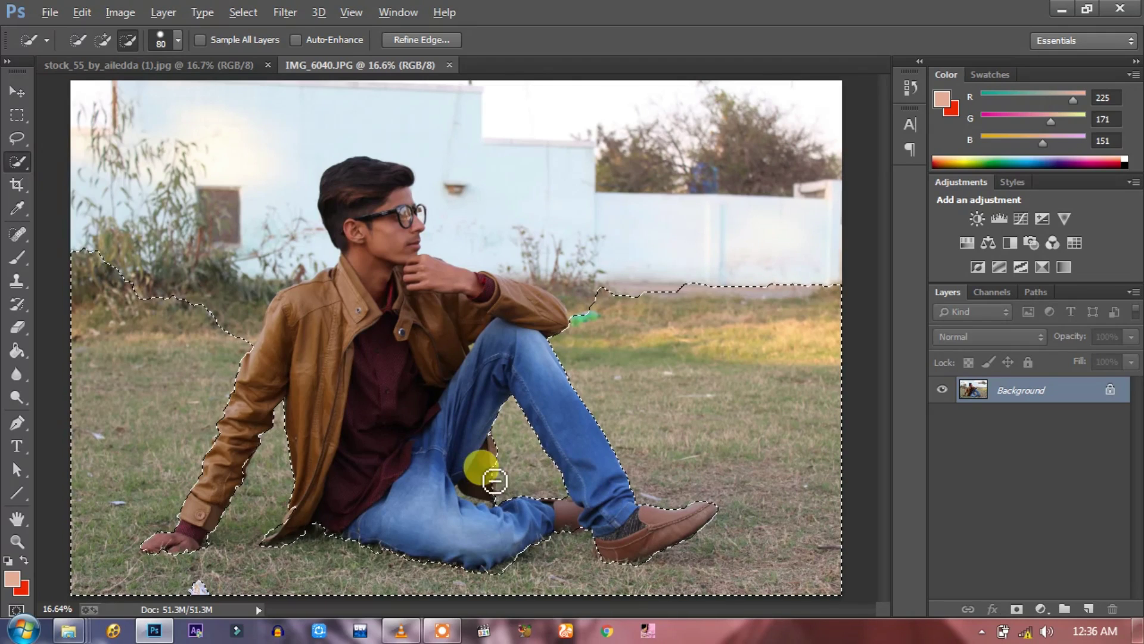
left_click_drag(723, 475, 725, 325)
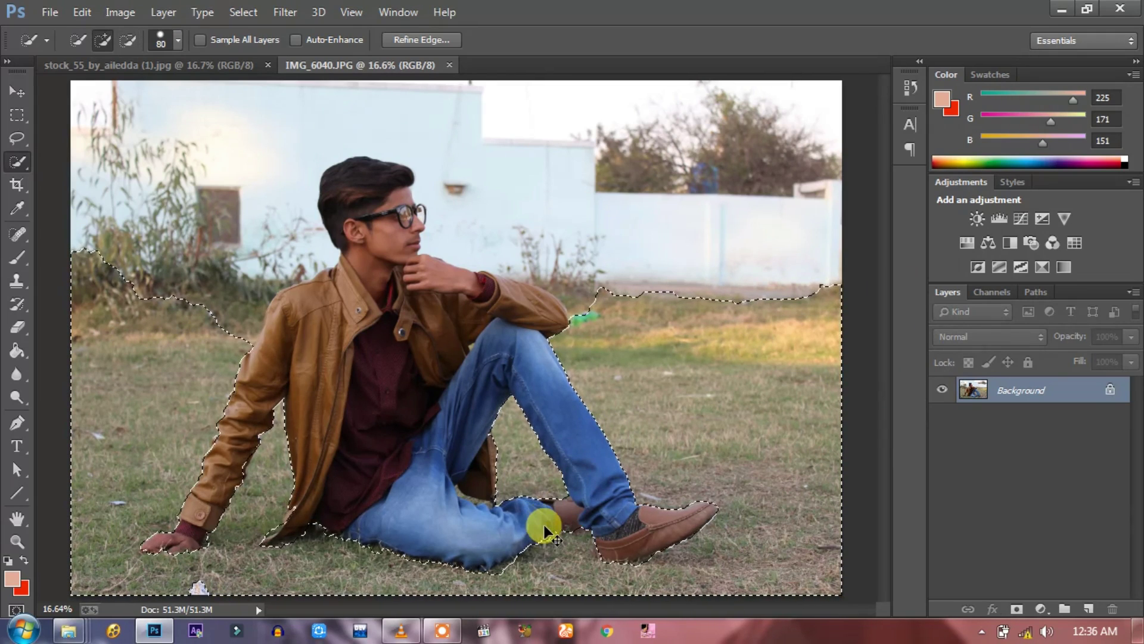
Step: Apply Hue/Saturation to the selected grass with Hue +59 and Saturation +65
key("ctrl+u")
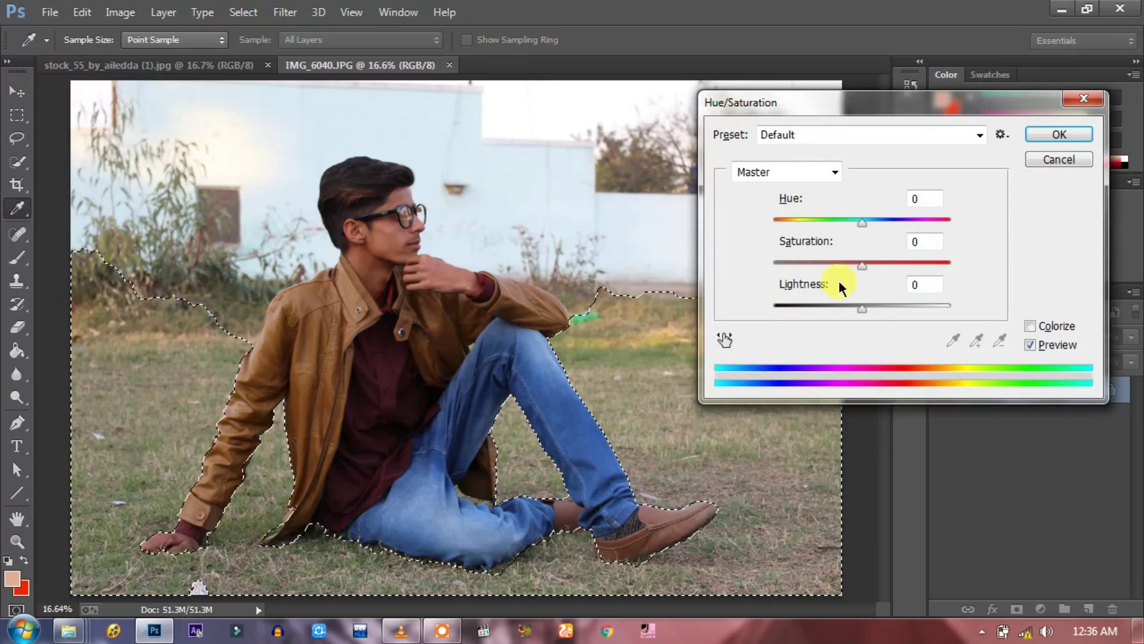
left_click_drag(869, 262, 918, 266)
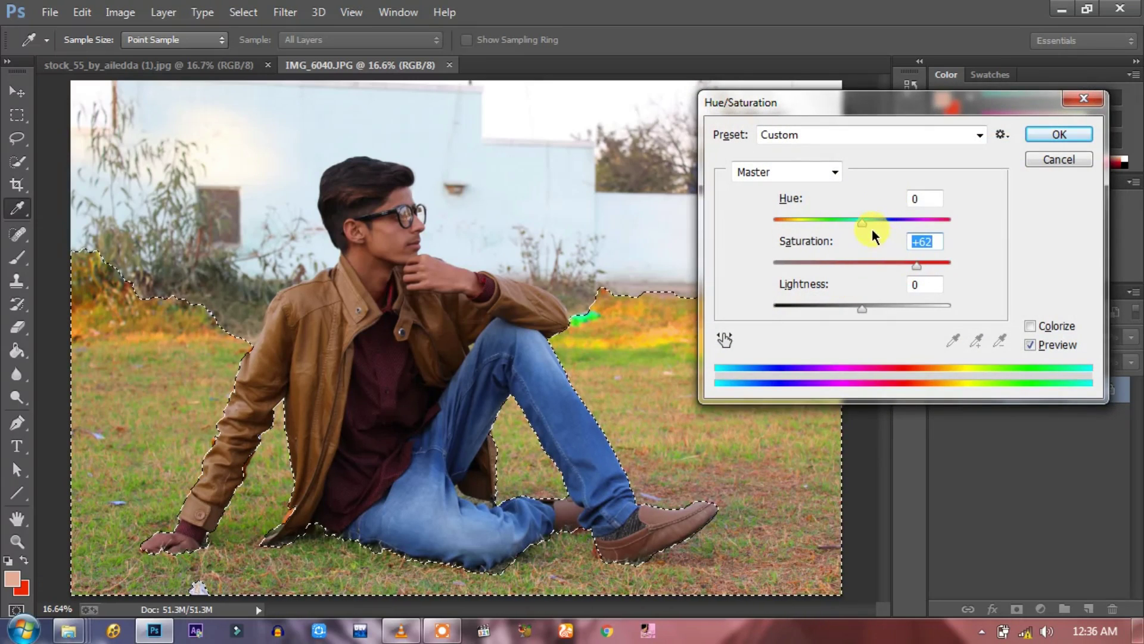
left_click_drag(865, 220, 896, 225)
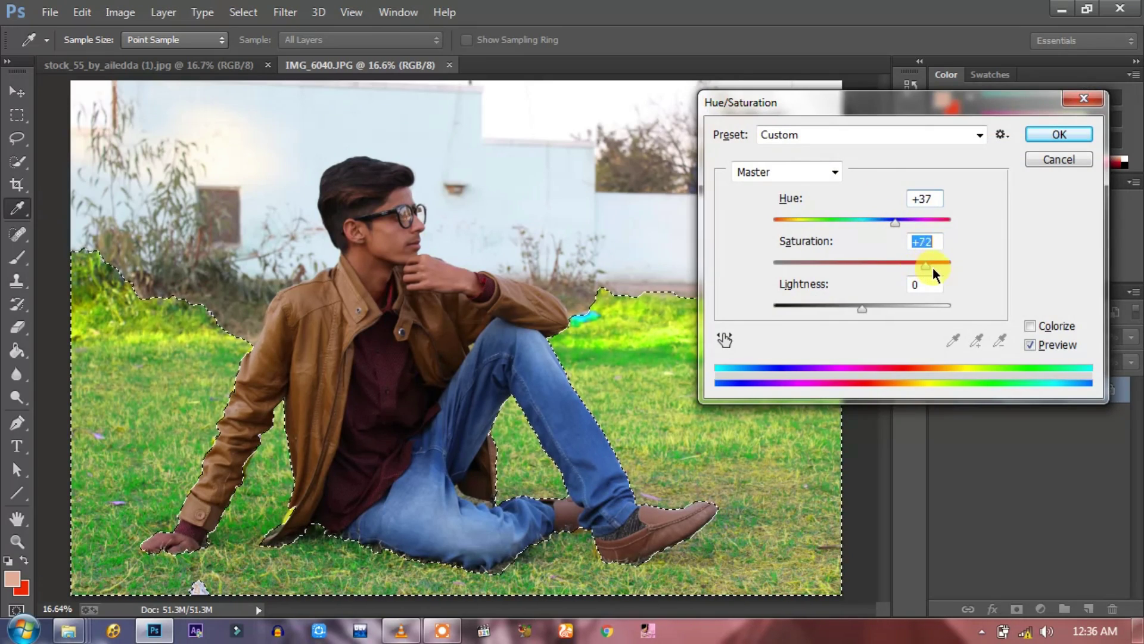
left_click_drag(933, 274, 925, 271)
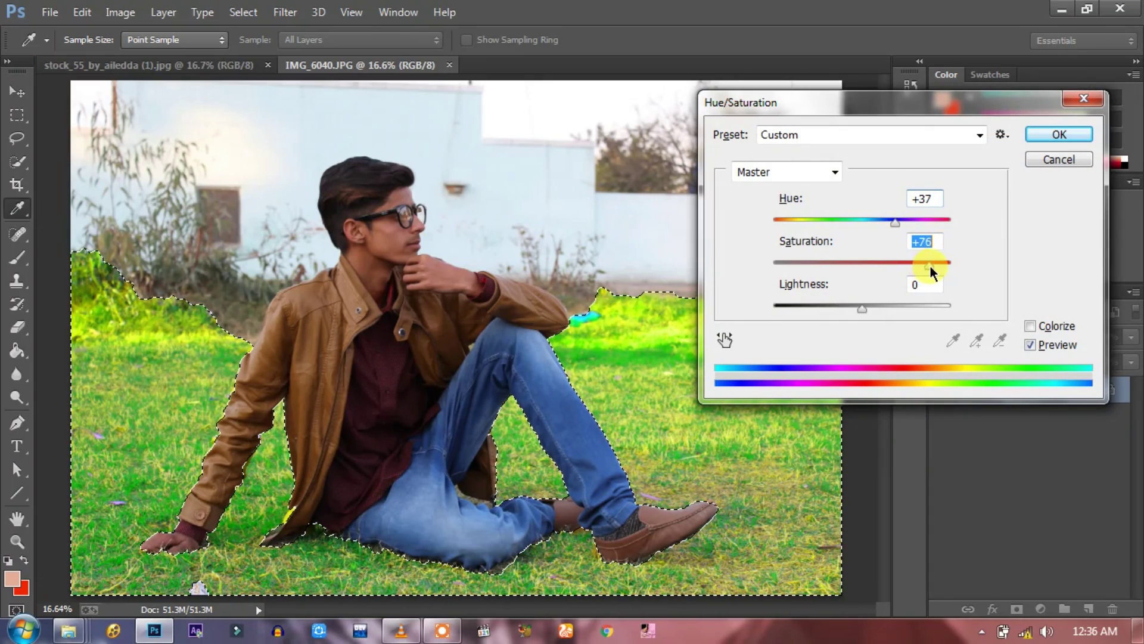
left_click_drag(899, 222, 907, 224)
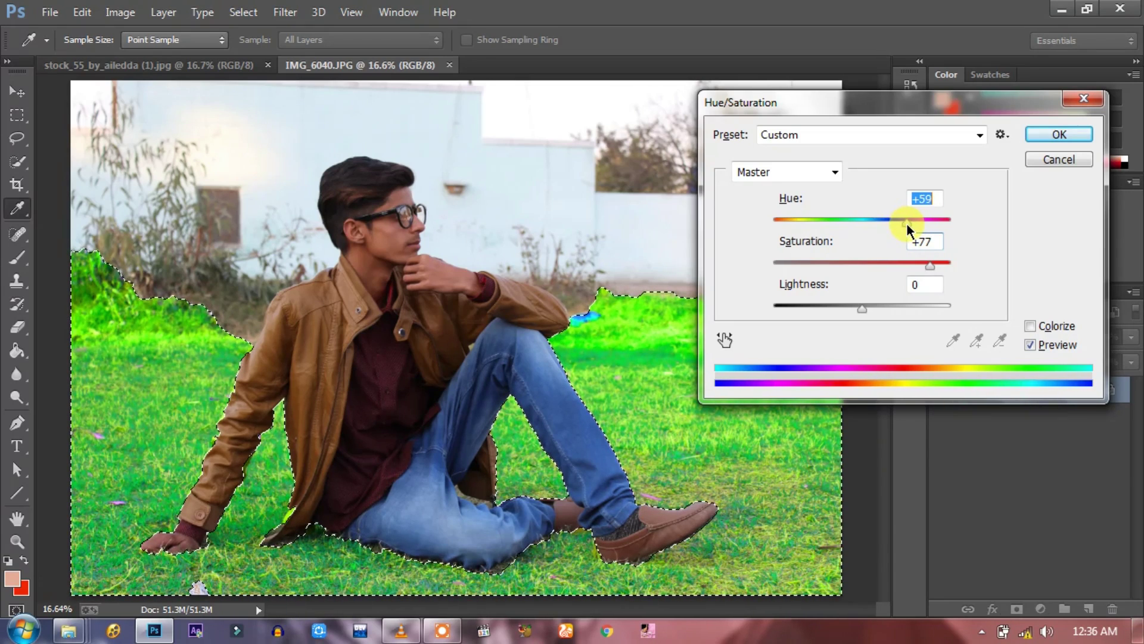
left_click_drag(931, 262, 920, 263)
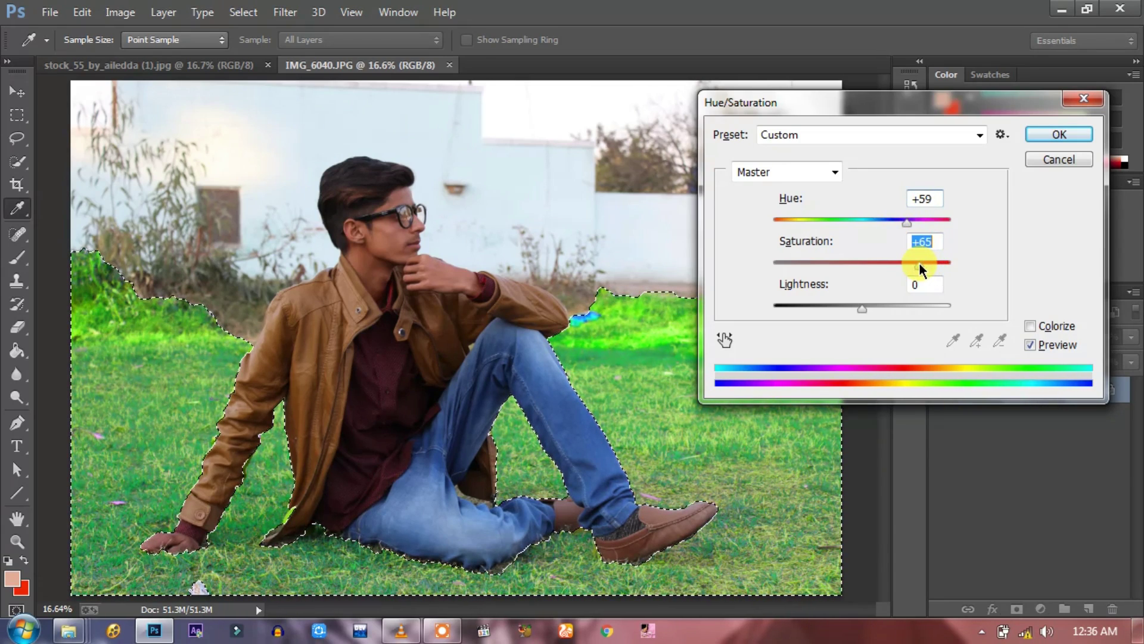
left_click_drag(906, 226, 909, 228)
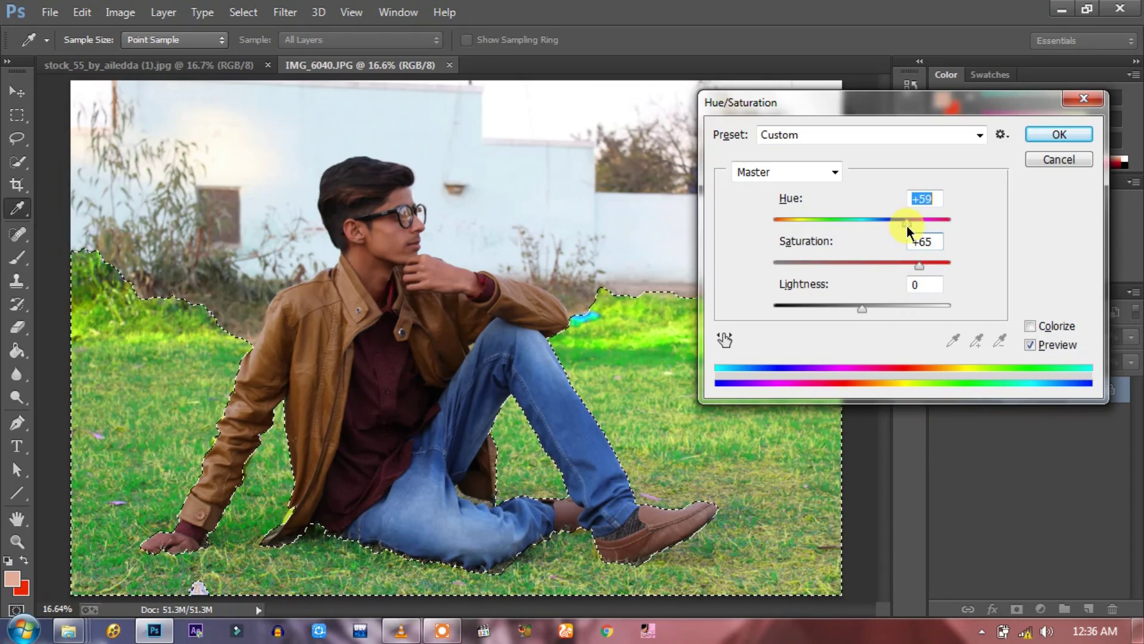
left_click(1067, 135)
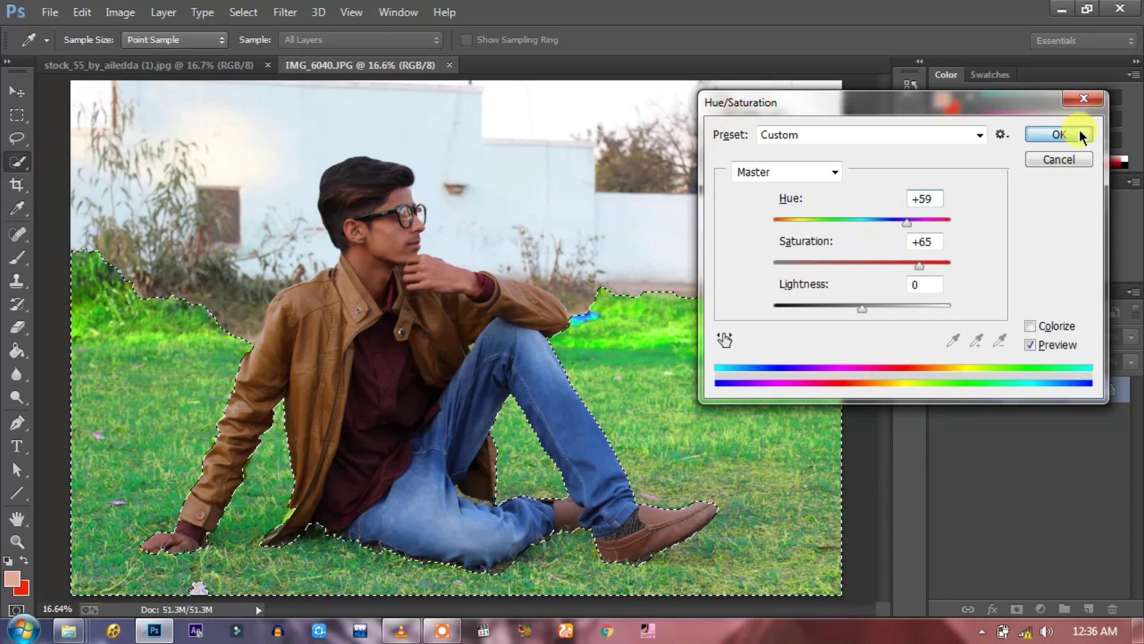
Step: Deselect, add a Levels layer with midtone gamma 0.77, and flatten to one Background layer
right_click(805, 313)
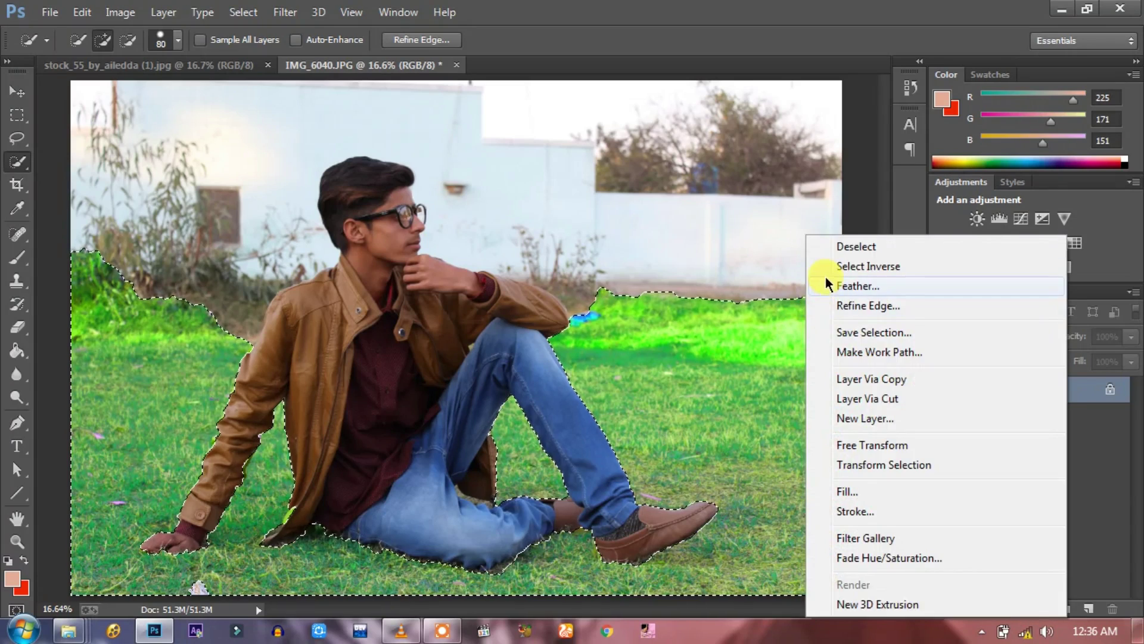
left_click(835, 246)
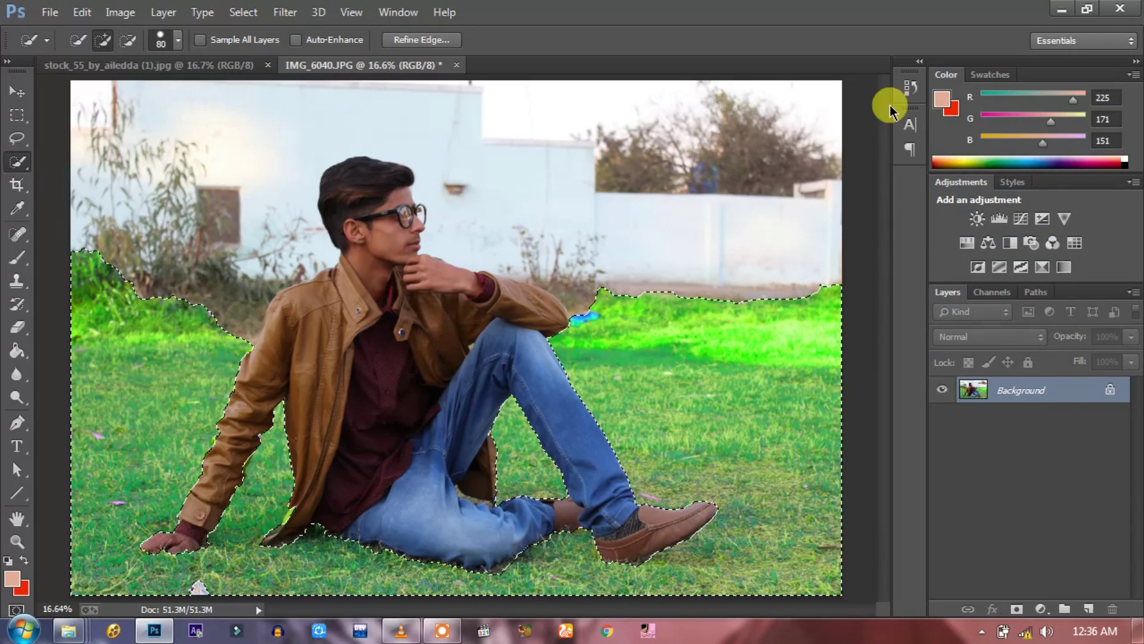
left_click(1000, 218)
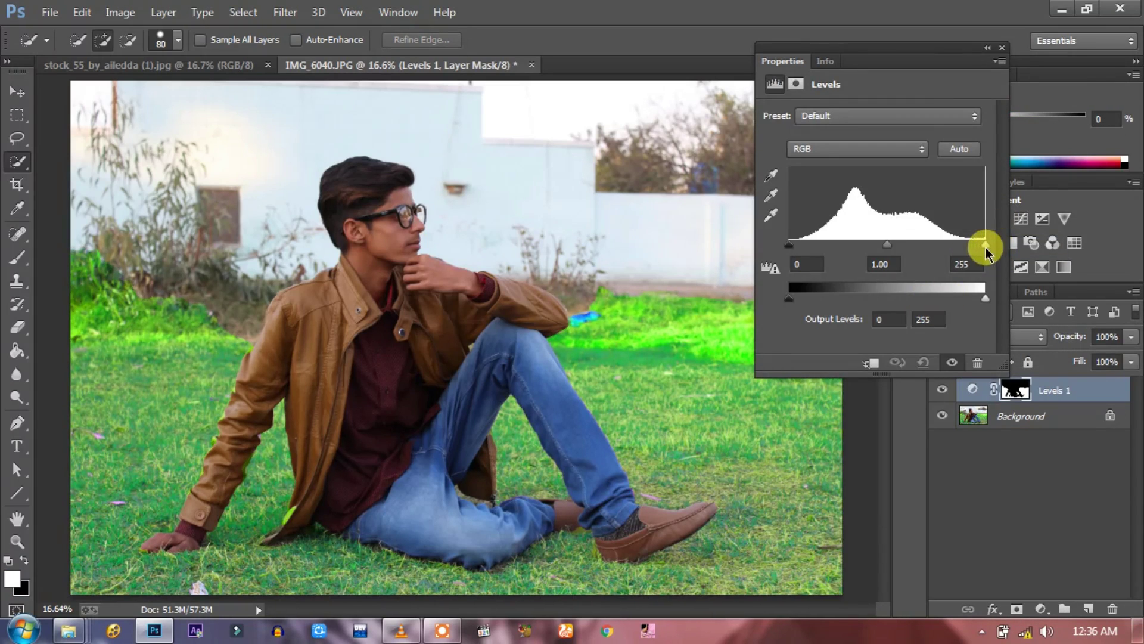
mouse_move(985, 245)
left_mouse_down()
mouse_move(960, 246)
mouse_move(1001, 246)
left_mouse_up()
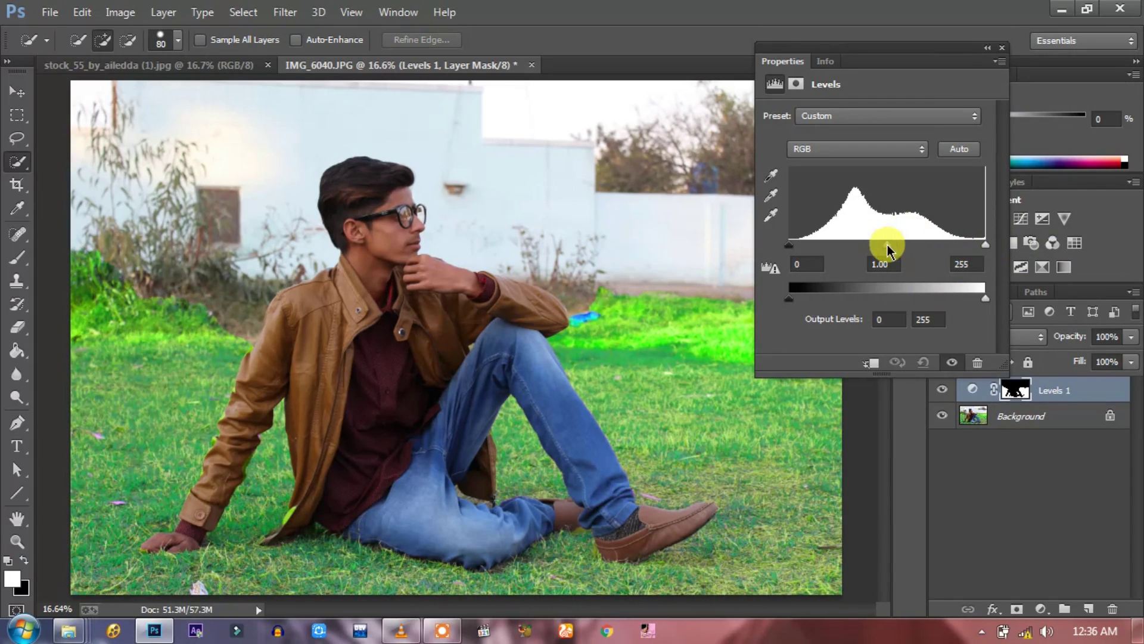
left_click_drag(887, 246, 910, 245)
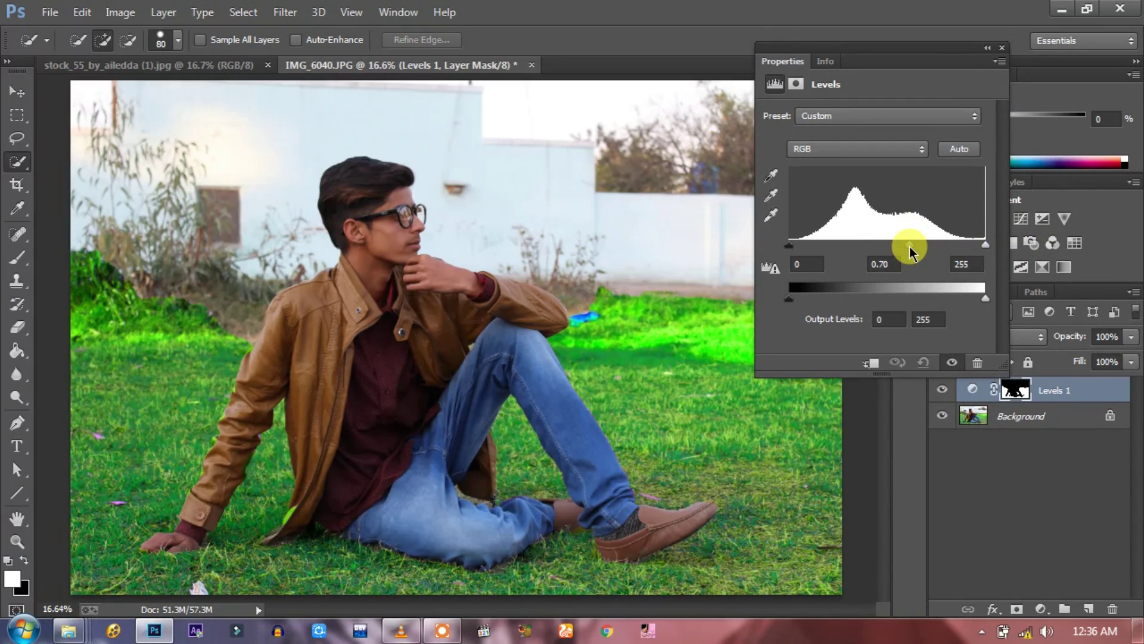
left_click(1002, 48)
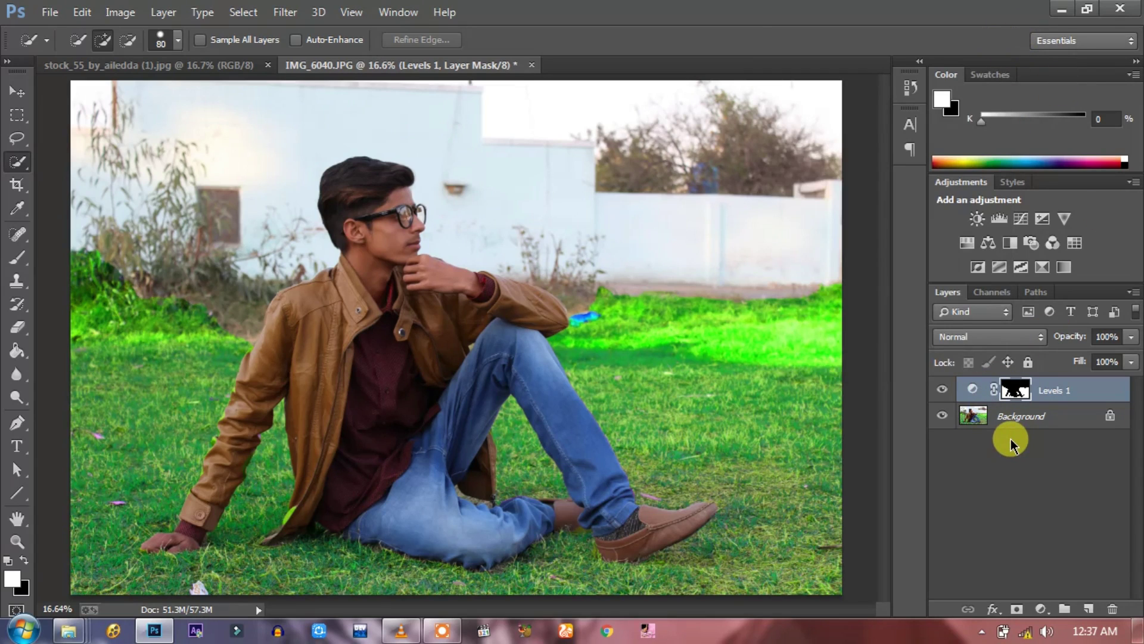
key("ctrl+e")
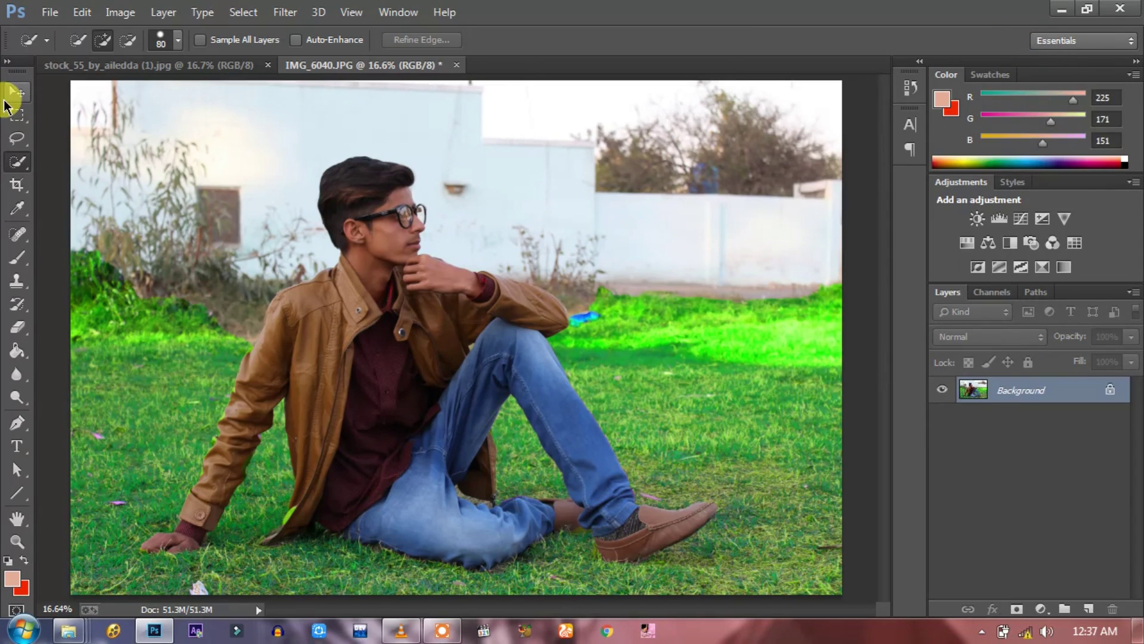
Step: Quick-select the sky, wall and trees above the man, refining the edge near his glasses
right_click(13, 157)
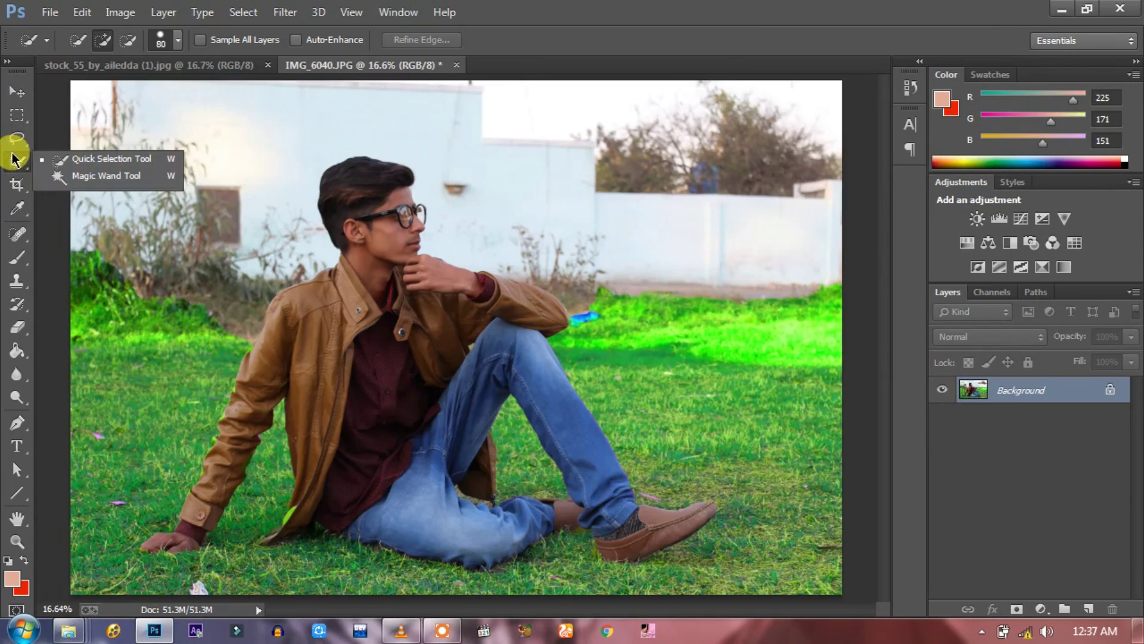
left_click(71, 160)
mouse_move(113, 87)
left_mouse_down()
mouse_move(109, 233)
mouse_move(270, 295)
mouse_move(296, 264)
left_mouse_up()
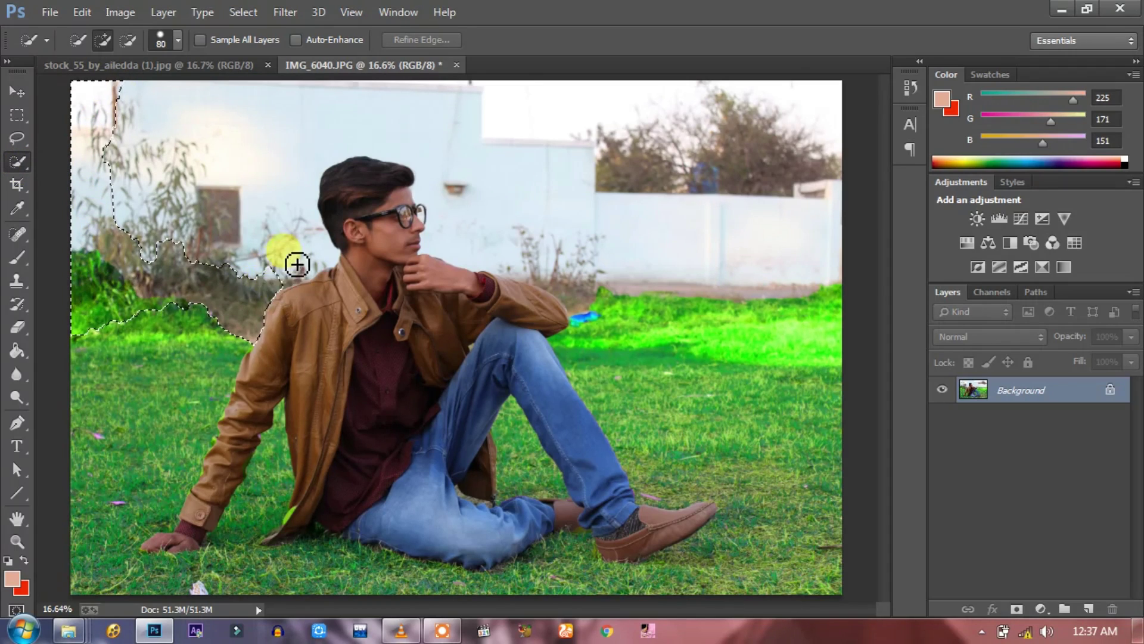
mouse_move(318, 130)
left_mouse_down()
mouse_move(473, 122)
mouse_move(749, 141)
mouse_move(838, 130)
mouse_move(828, 277)
mouse_move(749, 279)
mouse_move(726, 266)
left_mouse_up()
scroll(353, 225, "up", 3)
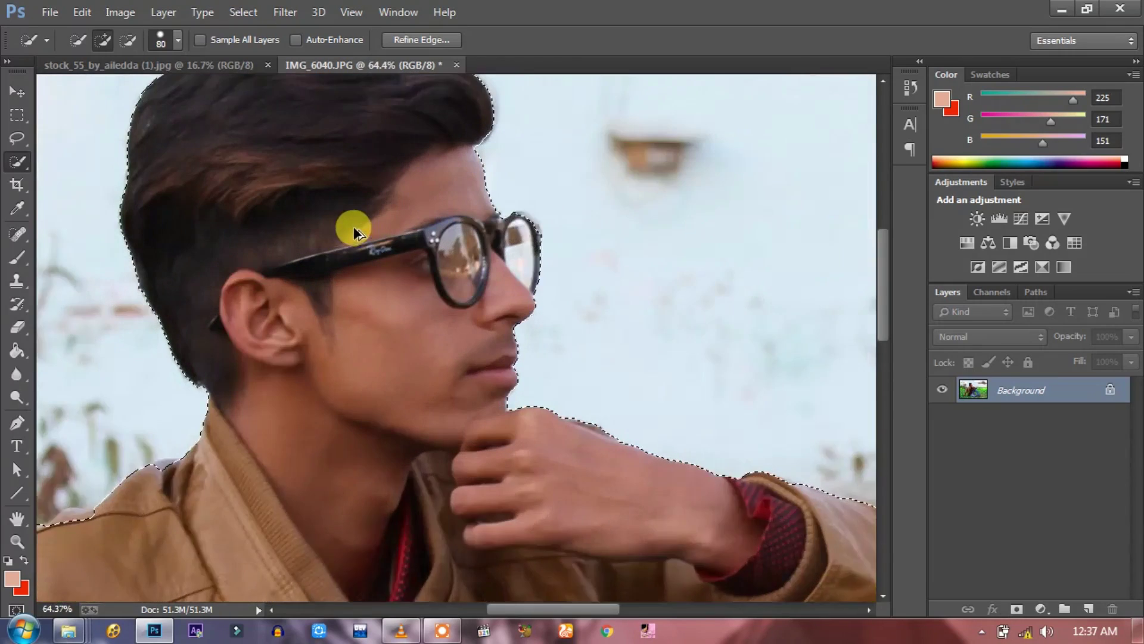
scroll(352, 224, "up", 2)
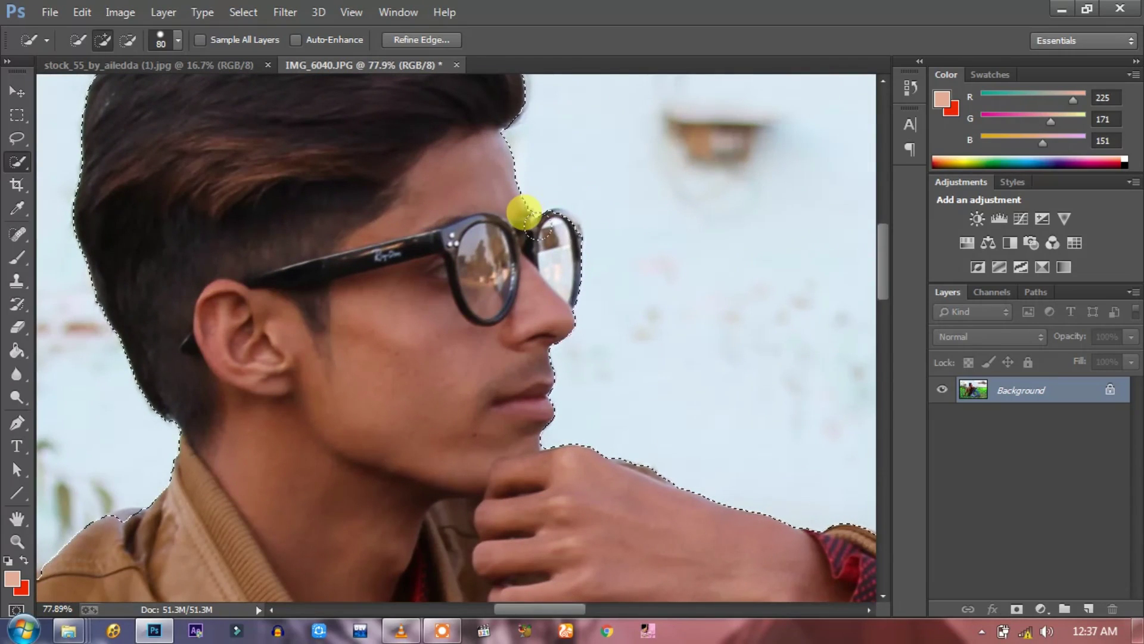
left_click_drag(540, 228, 543, 224)
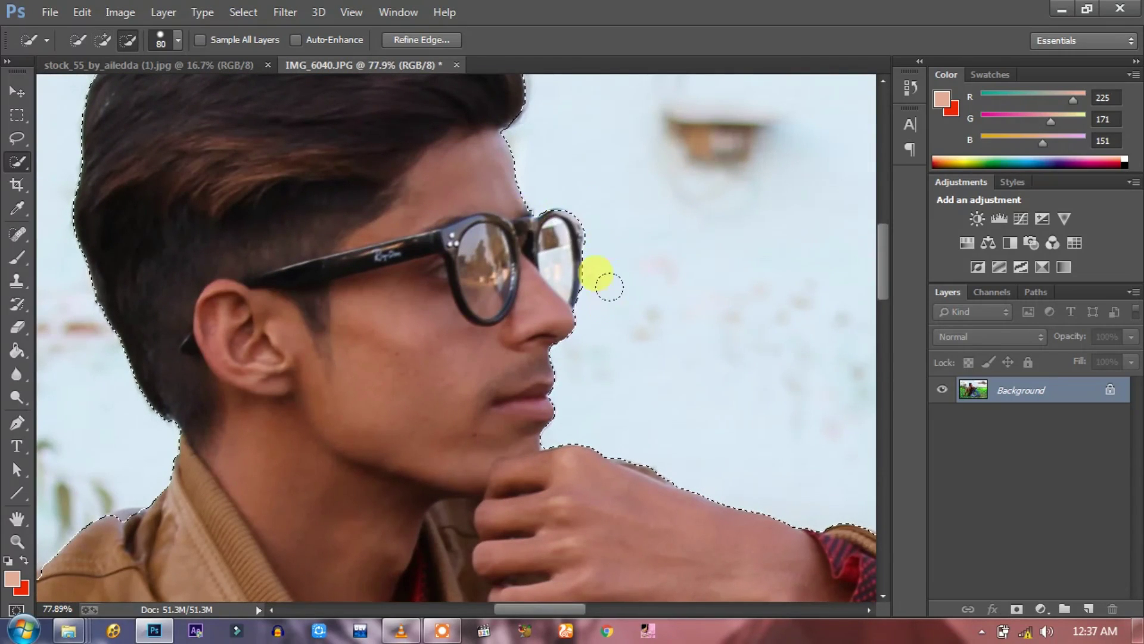
scroll(634, 244, "down", 3)
scroll(633, 242, "down", 3)
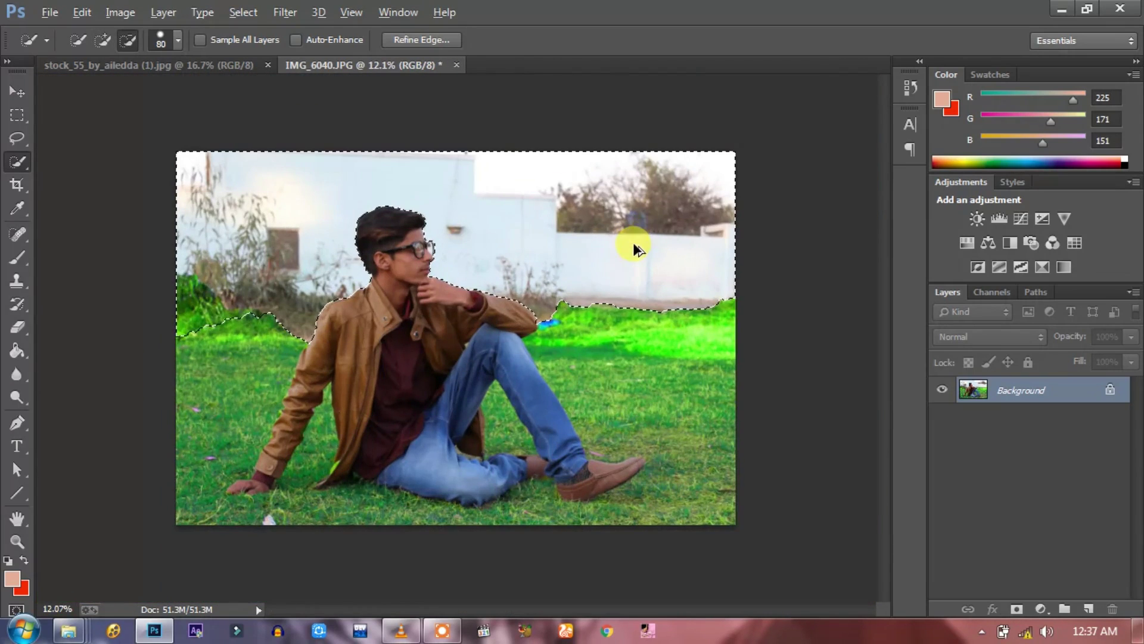
Step: Unlock the Background as Layer 0, delete the selected backdrop, and deselect
left_click_drag(1109, 390, 1105, 444)
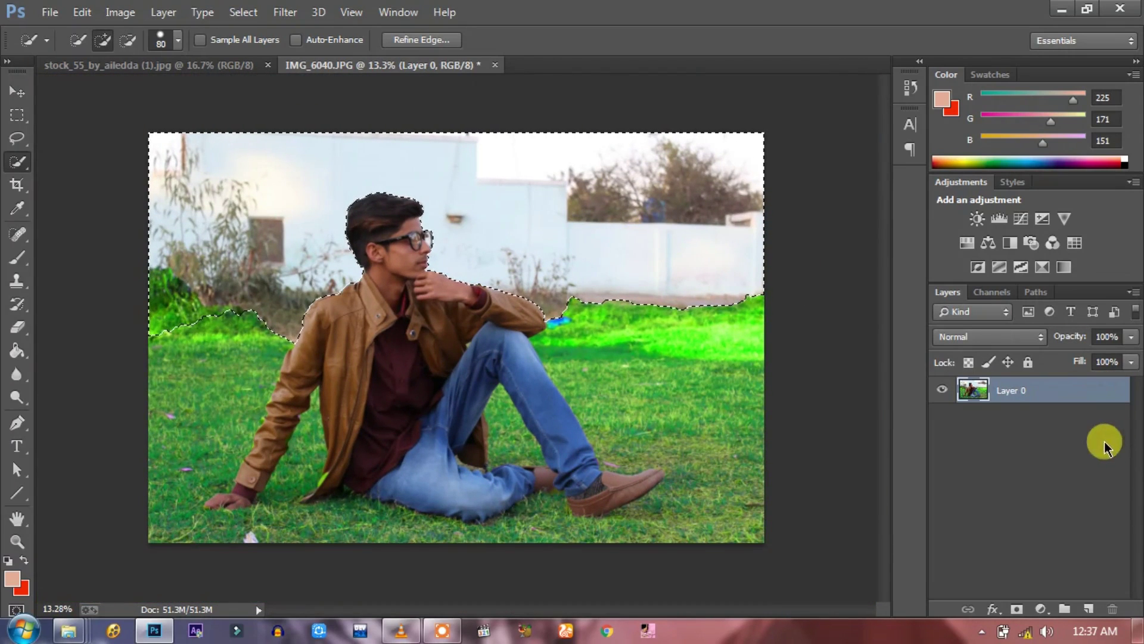
key("Delete")
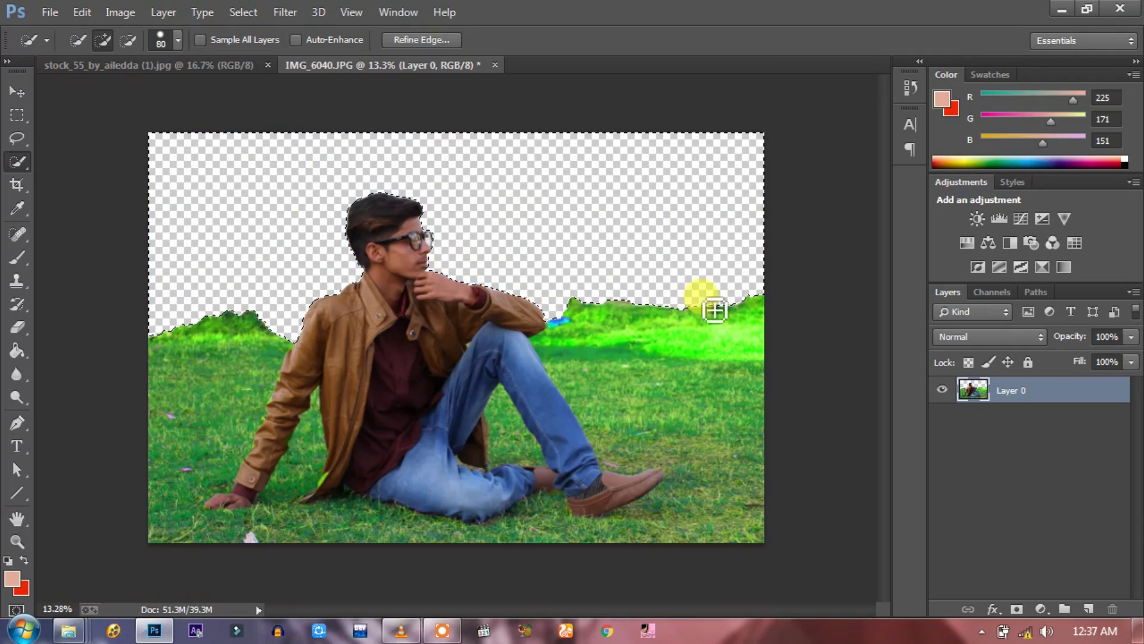
right_click(683, 226)
left_click(709, 235)
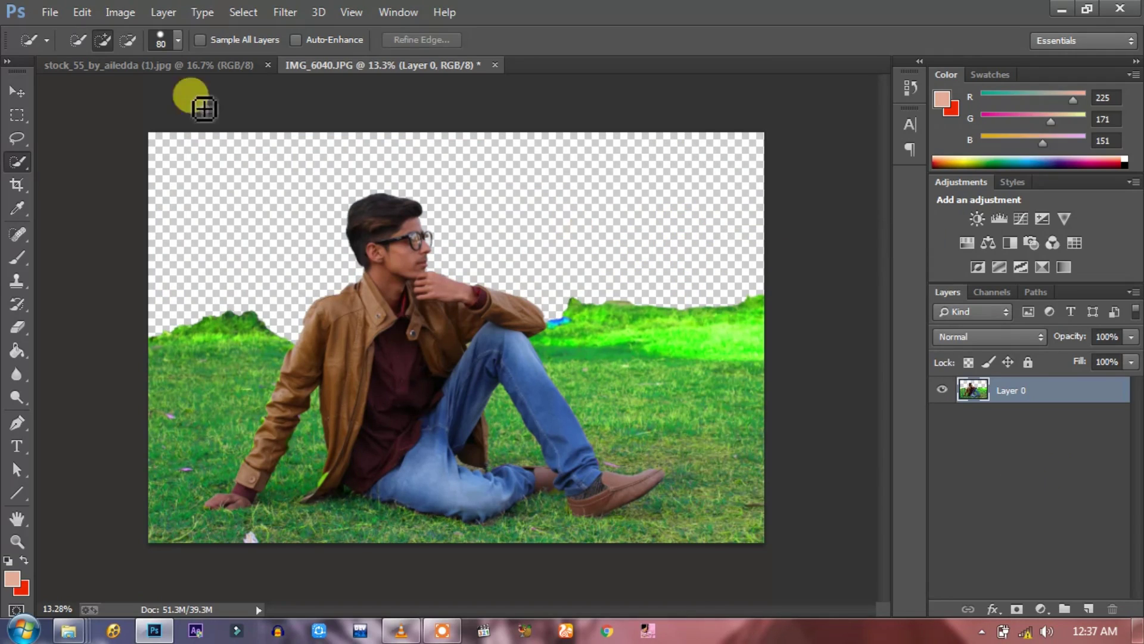
Step: Bring the stock_55 forest photo into IMG_6040 as Layer 1 beneath Layer 0
left_click(137, 65)
left_click(17, 91)
mouse_move(314, 225)
left_mouse_down()
mouse_move(402, 94)
mouse_move(525, 217)
left_mouse_up()
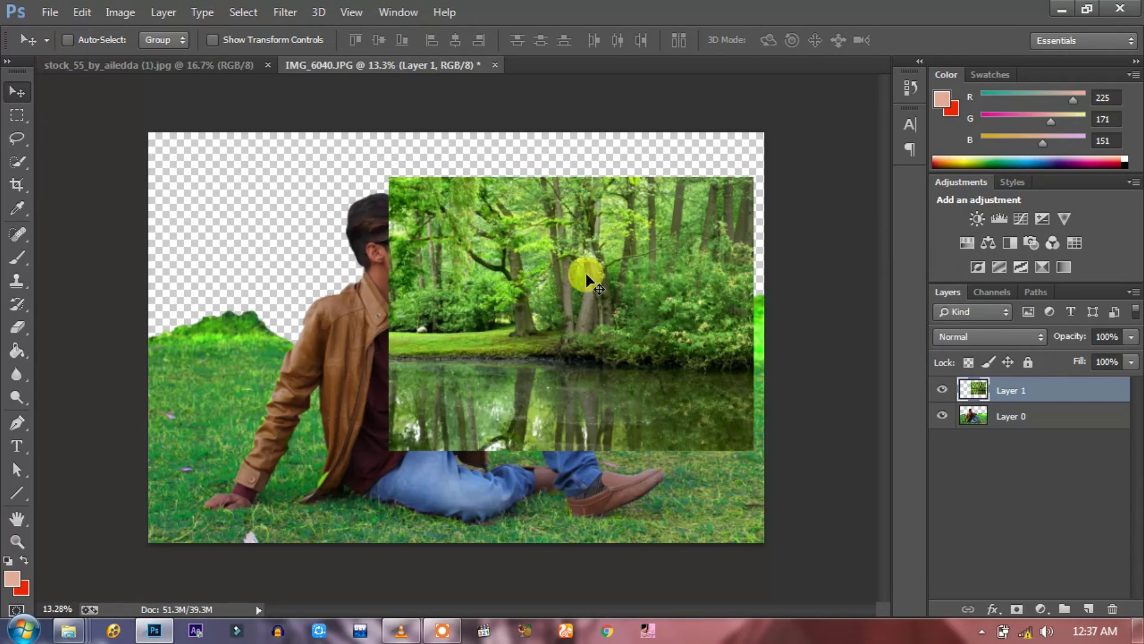
left_click_drag(585, 273, 579, 241)
left_click_drag(1088, 387, 1071, 466)
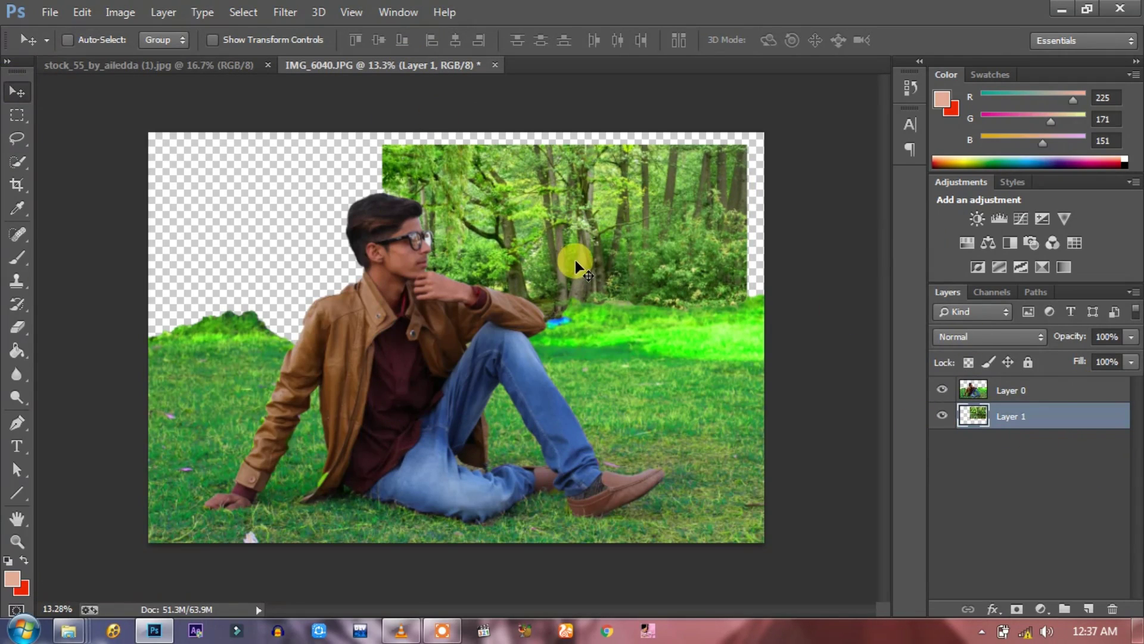
Step: Scale the forest layer to about 177.57% and position it to fill the canvas
key("ctrl+t")
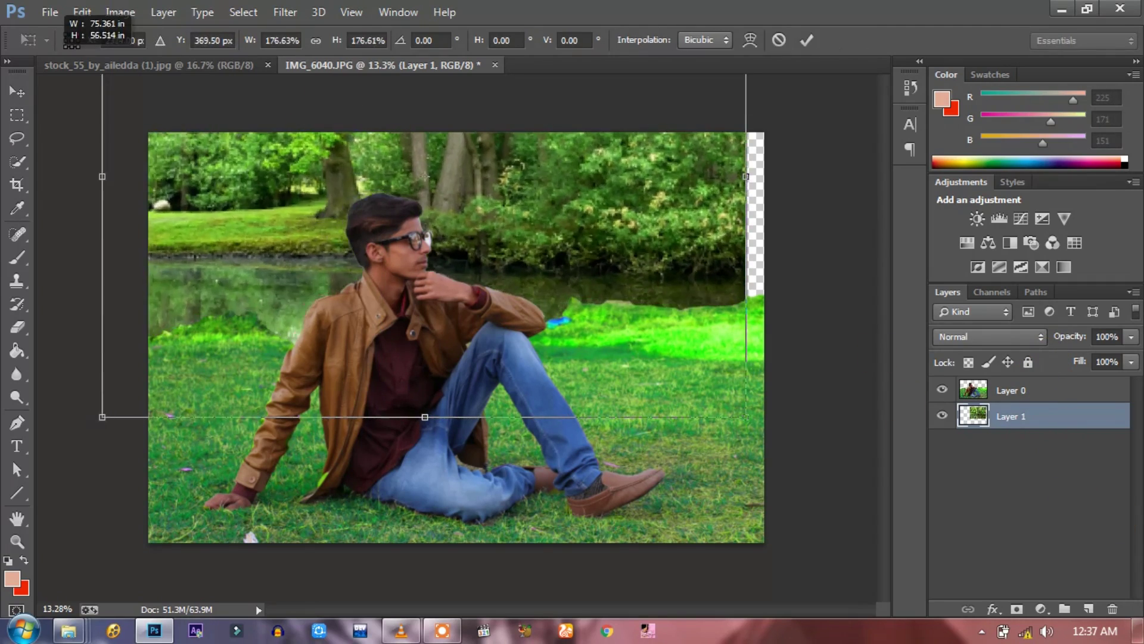
left_click_drag(370, 143, 102, 12)
mouse_move(620, 239)
left_mouse_down()
mouse_move(670, 288)
mouse_move(616, 295)
mouse_move(617, 306)
left_mouse_up()
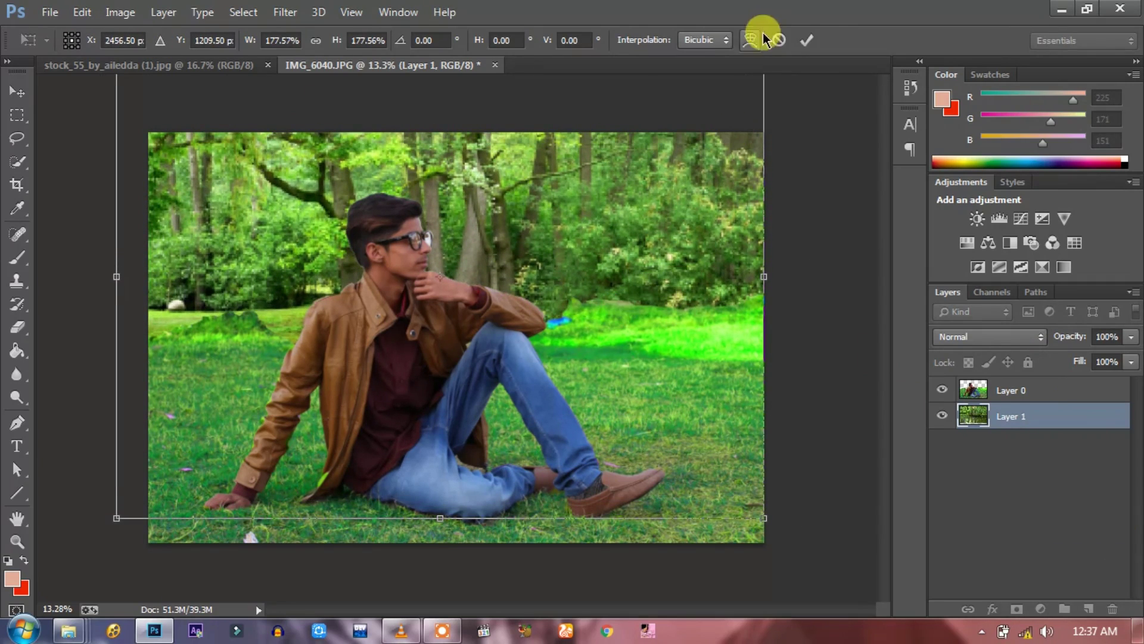
left_click(807, 40)
Step: Put the forest layer above the man and shift both layers upward
left_click_drag(1040, 393, 1052, 464)
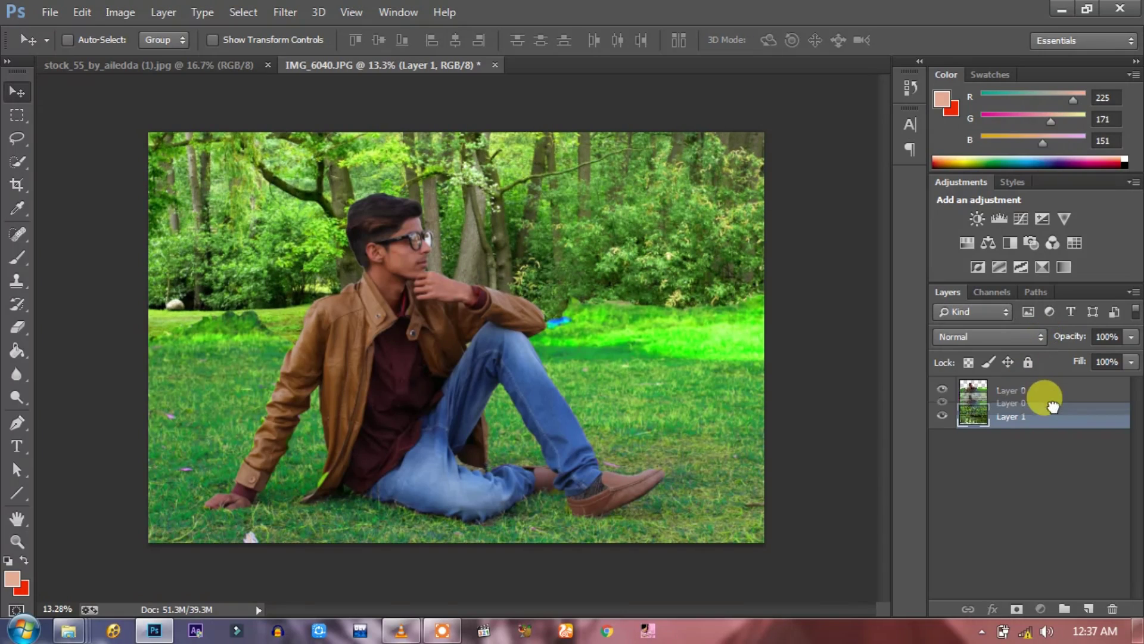
left_click_drag(575, 385, 581, 240)
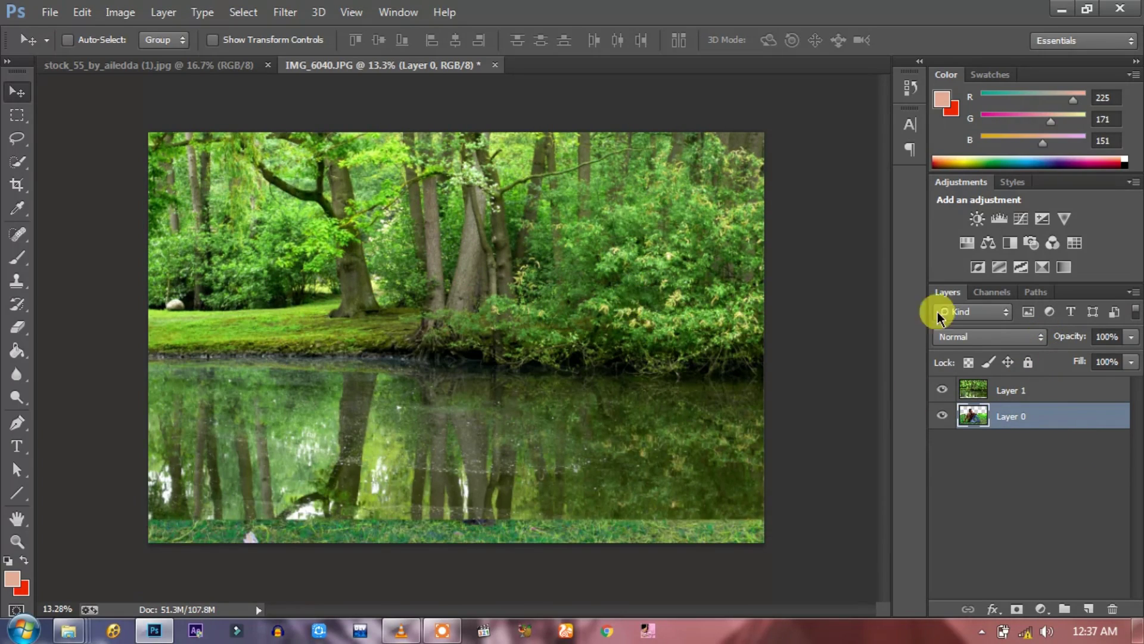
left_click(1034, 391)
mouse_move(551, 396)
left_mouse_down()
mouse_move(573, 170)
mouse_move(557, 315)
left_mouse_up()
Step: Set the forest layer's Fill to 44% and move it down over the man
left_click(1131, 362)
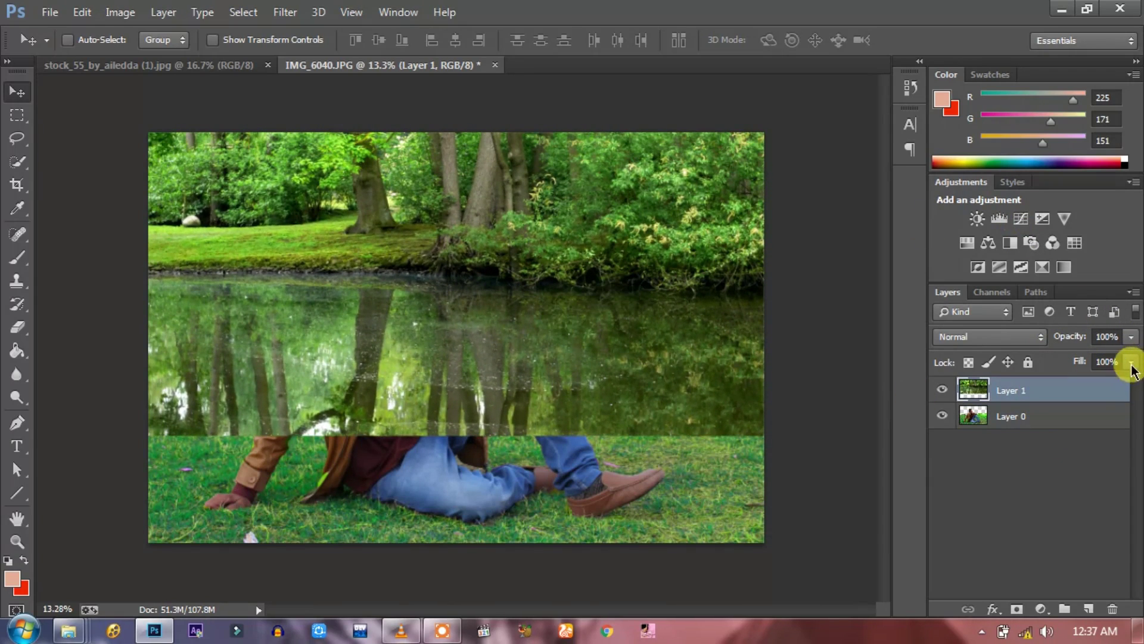
left_click_drag(1133, 381, 1076, 382)
left_click(643, 323)
mouse_move(643, 323)
left_mouse_down()
mouse_move(632, 486)
mouse_move(646, 403)
mouse_move(677, 434)
mouse_move(736, 429)
mouse_move(656, 427)
mouse_move(643, 458)
left_mouse_up()
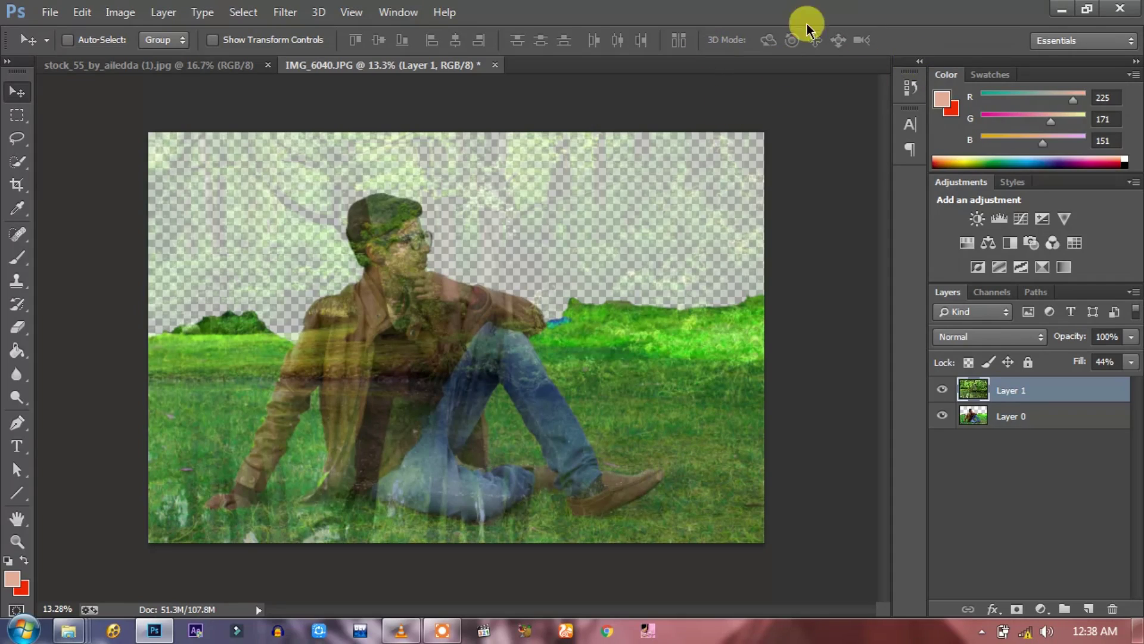
left_click(1002, 417)
left_click(1013, 389)
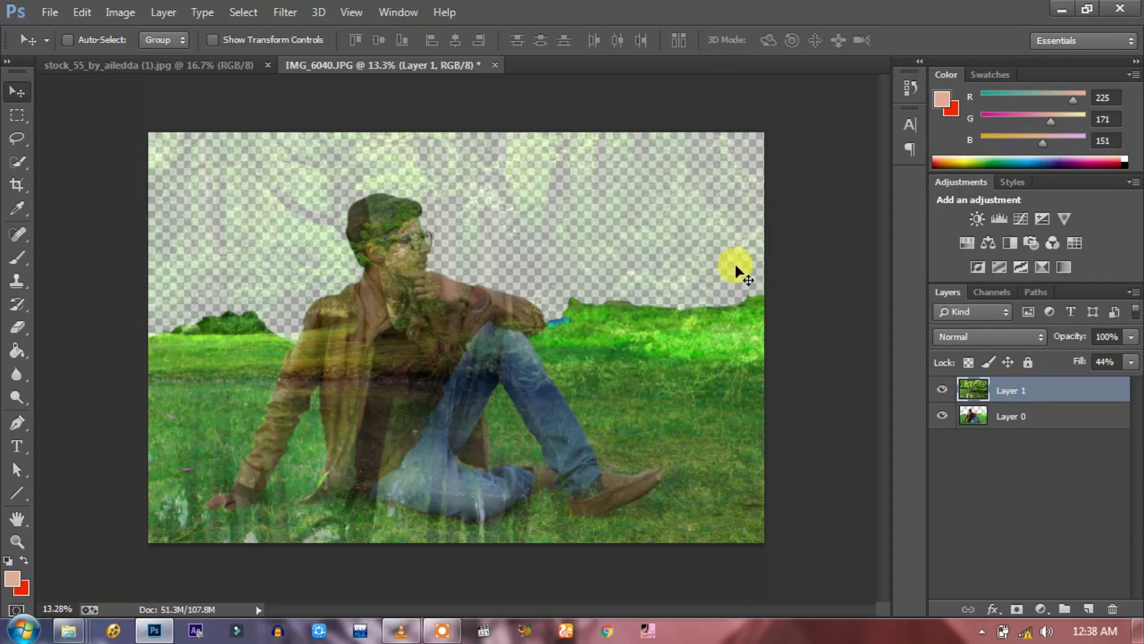
left_click(12, 115)
Step: Delete the lower part of the forest layer with a rectangular selection
mouse_move(103, 341)
left_mouse_down()
mouse_move(392, 479)
mouse_move(969, 638)
left_mouse_up()
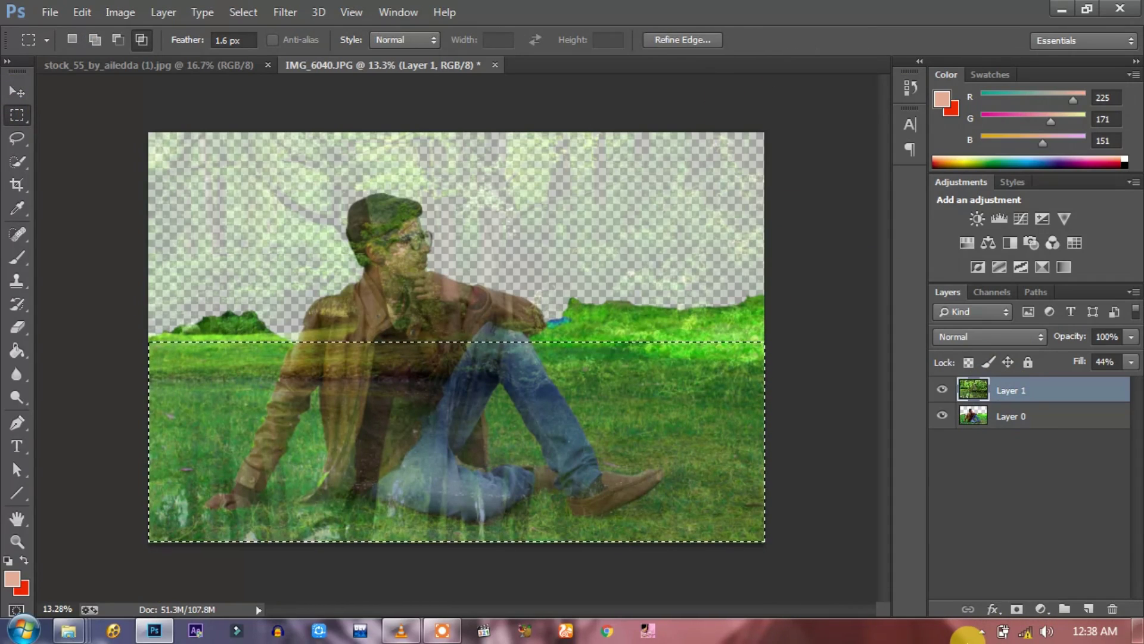
key("Delete")
key("ctrl+d")
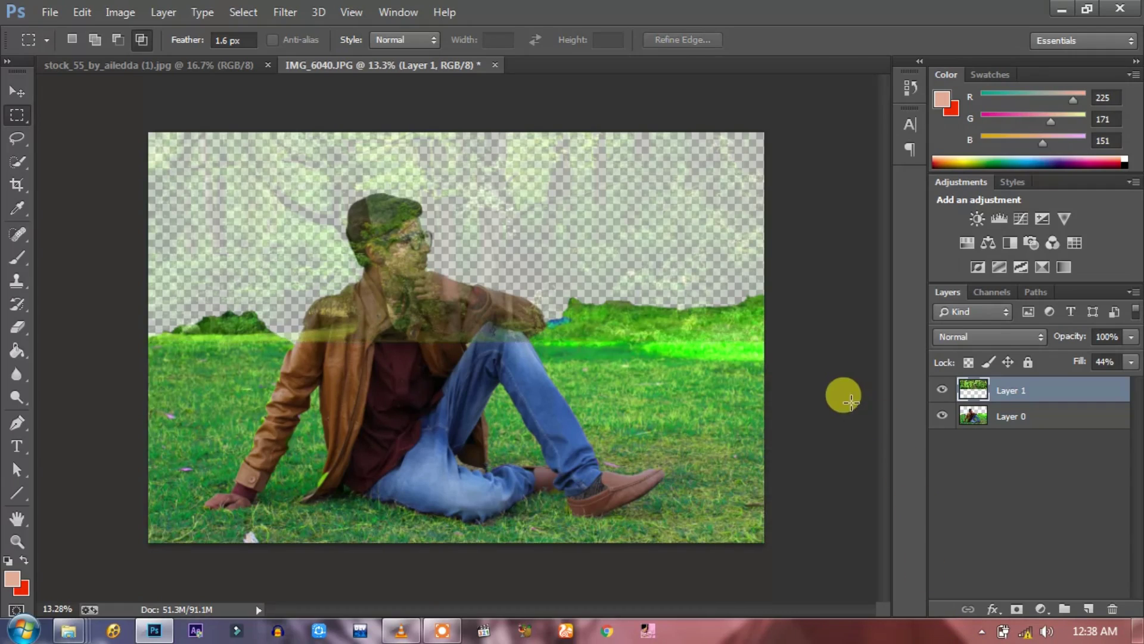
left_click_drag(832, 307, 36, 614)
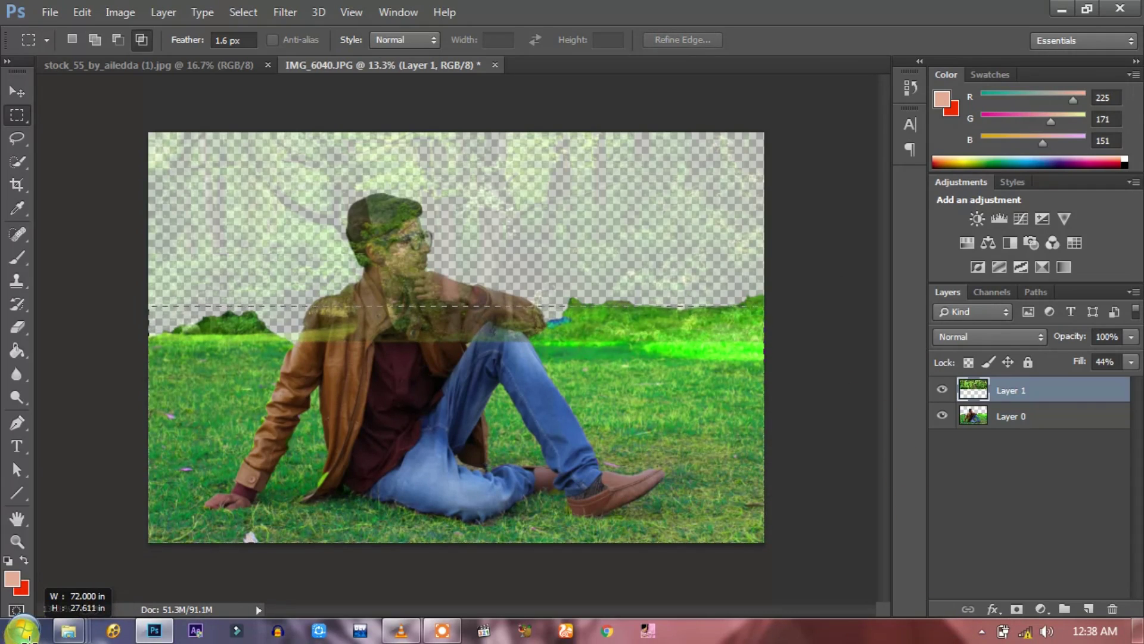
key("ctrl+d")
Step: Delete the right and left green hills from the man's layer, then reselect the forest layer
left_click(1067, 417)
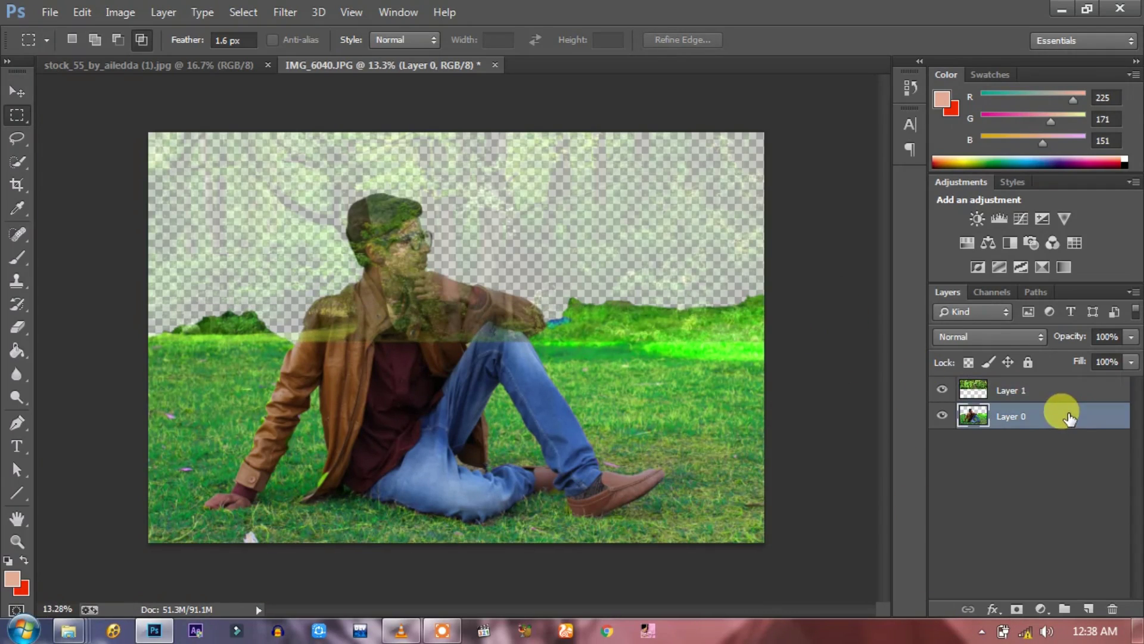
mouse_move(807, 242)
left_mouse_down()
mouse_move(548, 324)
mouse_move(561, 327)
left_mouse_up()
key("Delete")
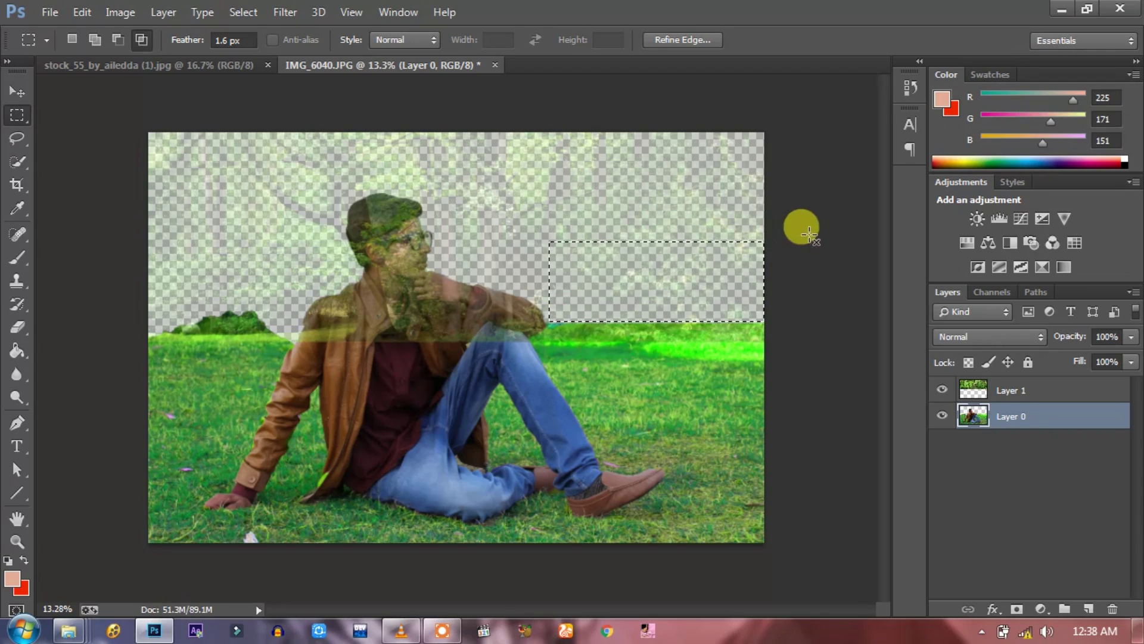
key("ctrl+d")
left_click_drag(149, 273, 290, 337)
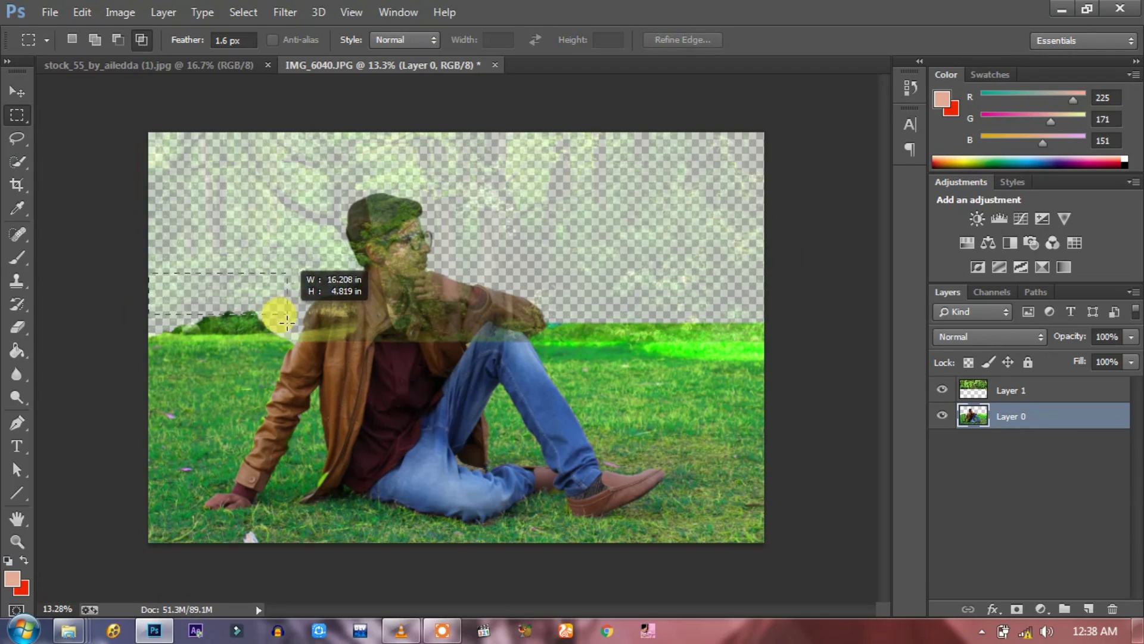
key("Delete")
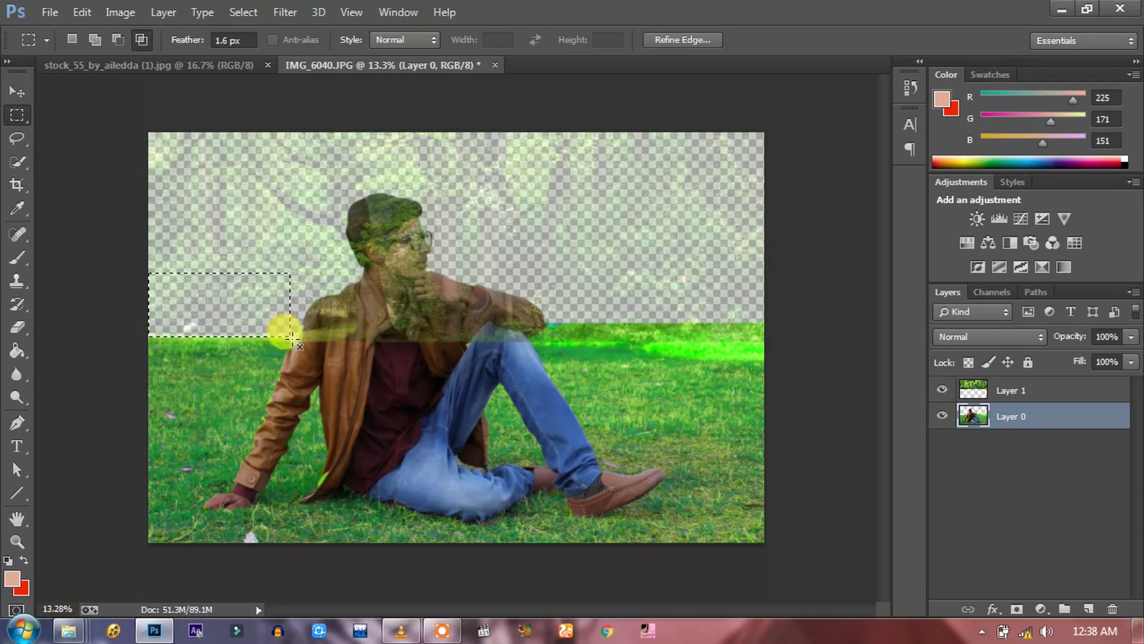
key("ctrl+d")
left_click(1003, 388)
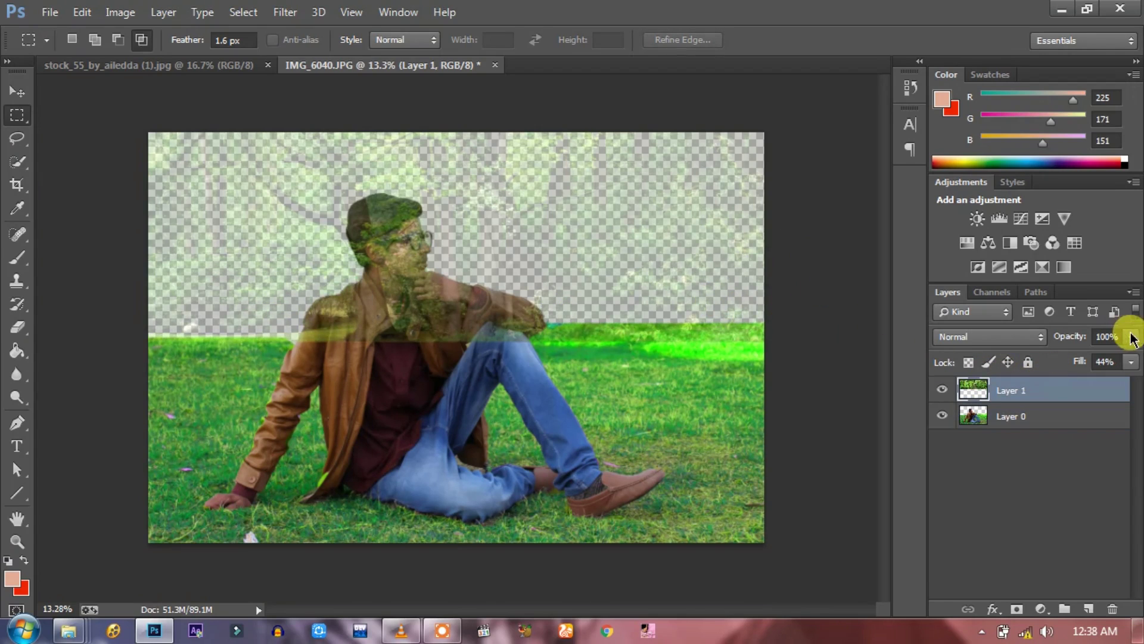
left_click(1131, 361)
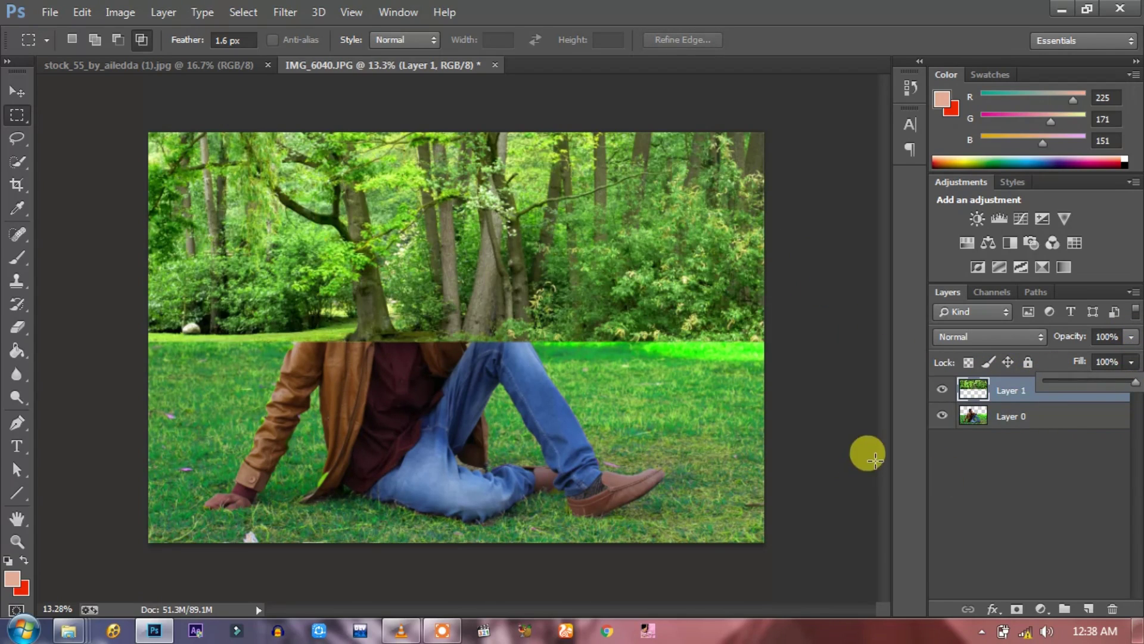
Step: Restore forest fill to 100%, place it beneath the man, and nudge it to close the gap
left_click(1049, 406, "ctrl")
left_click_drag(1051, 399, 1047, 477)
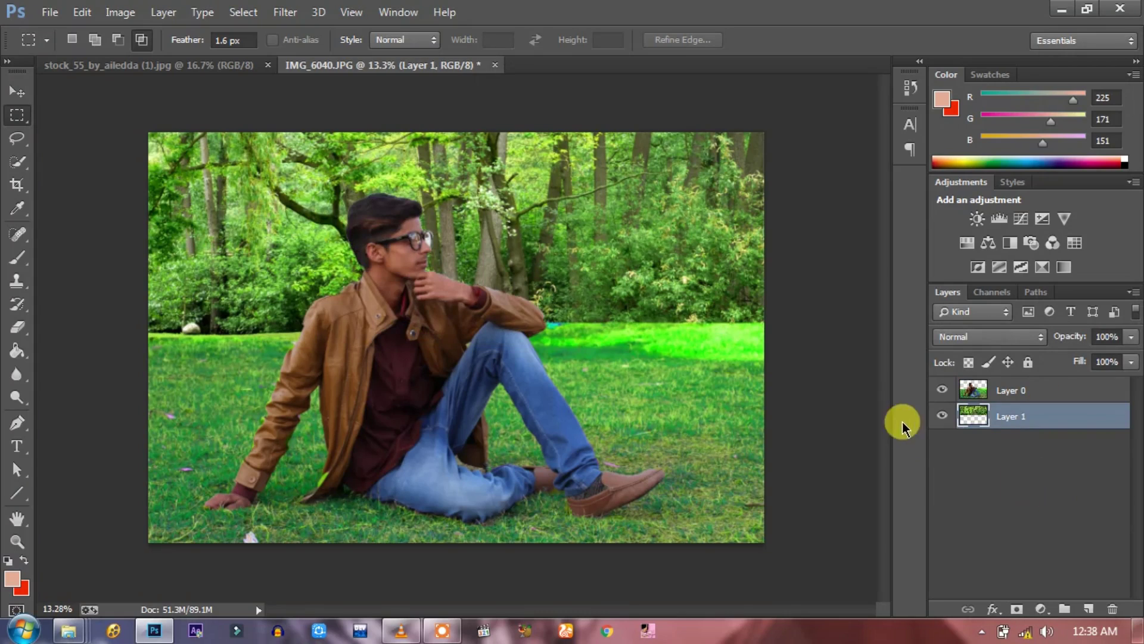
left_click(17, 91)
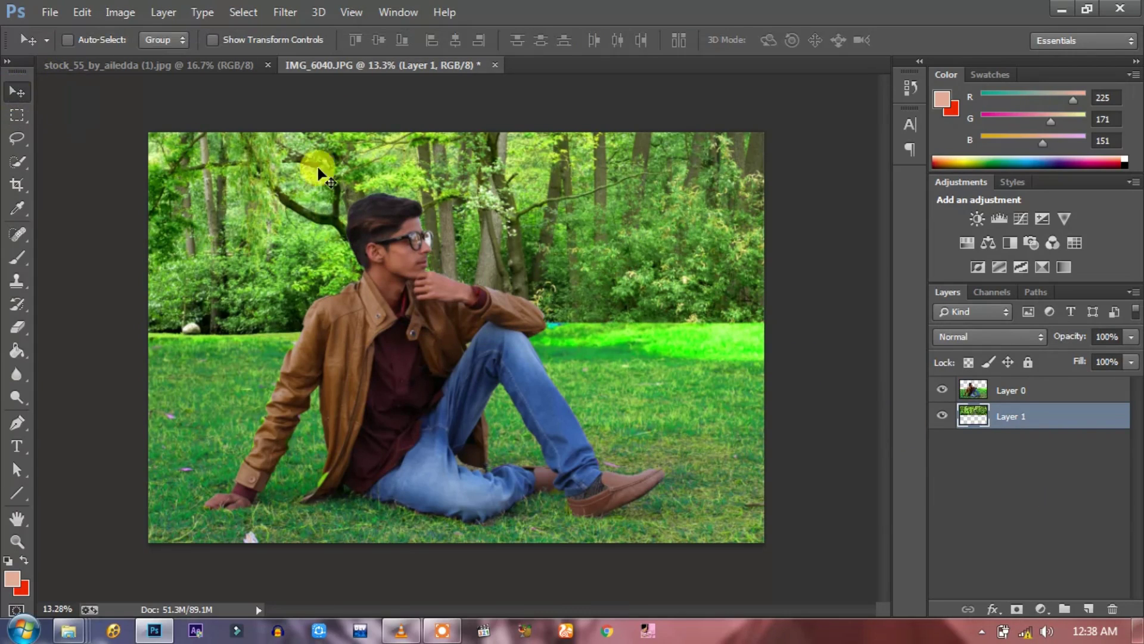
mouse_move(713, 242)
left_mouse_down()
mouse_move(719, 275)
mouse_move(717, 228)
left_mouse_up()
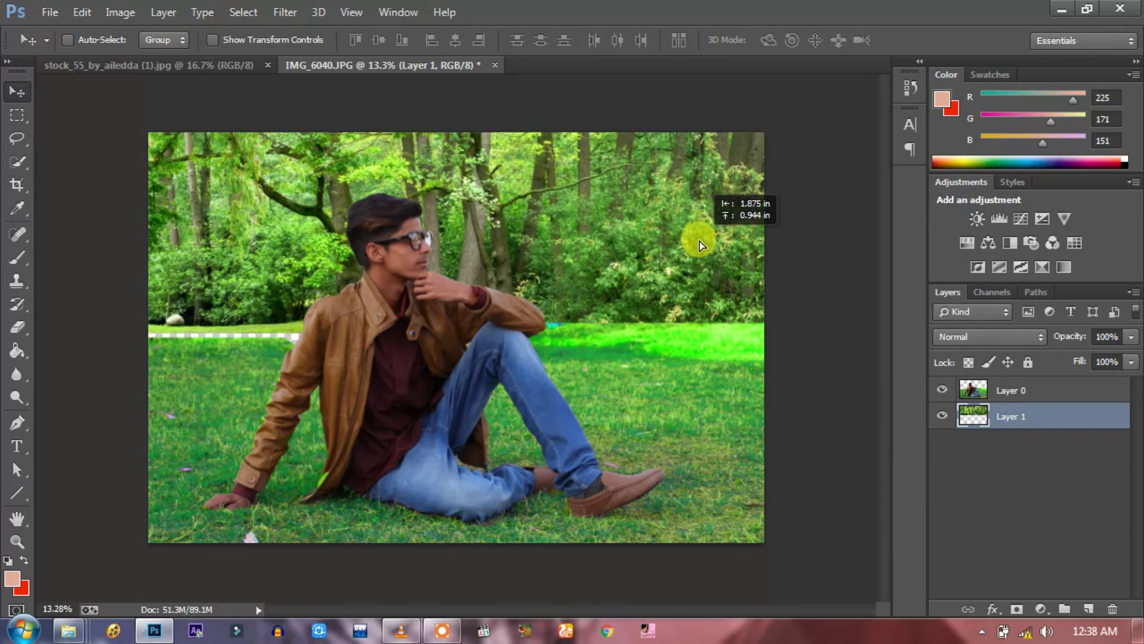
left_click_drag(697, 235, 698, 244)
key("Up")
key("Up")
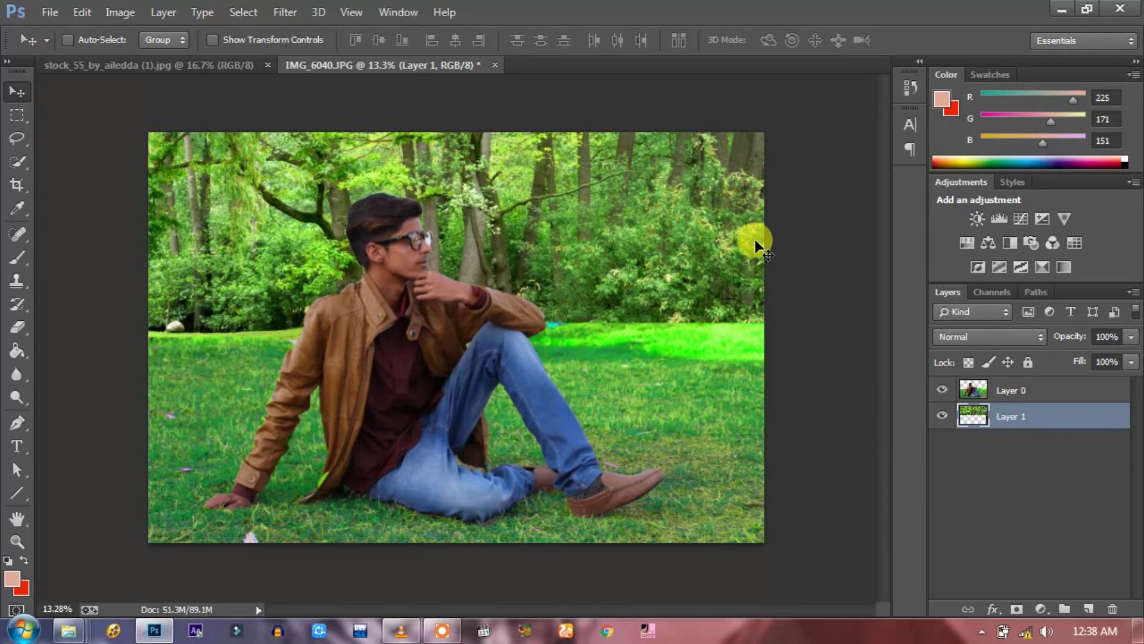
key("Up")
key("Up")
key("Up")
key("Up")
key("Up")
key("Up")
key("Down")
key("Down")
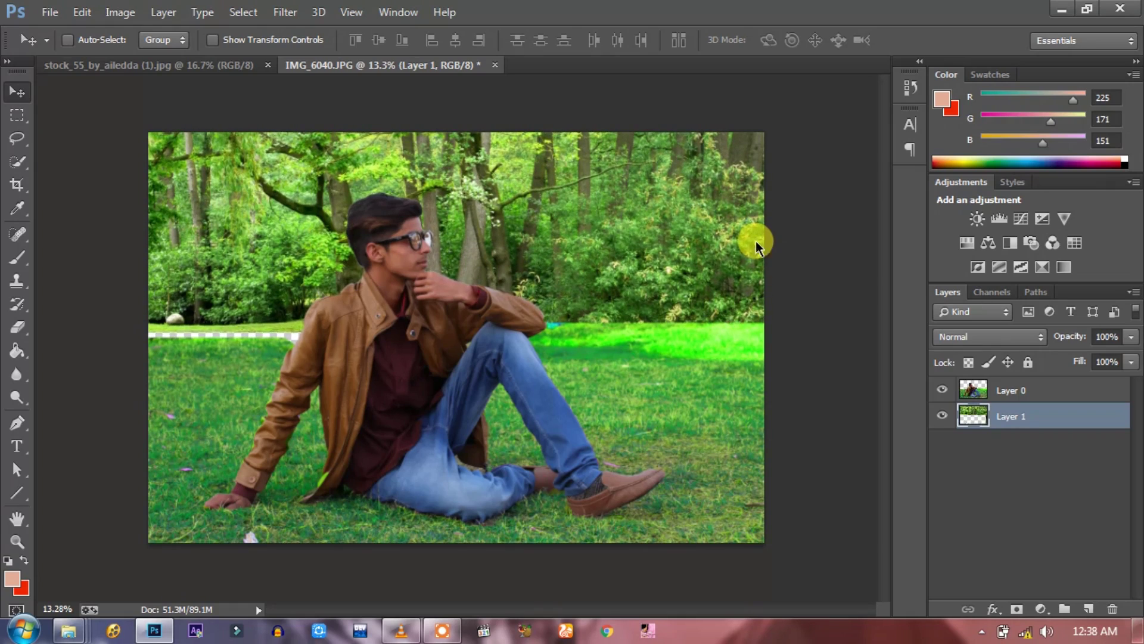
key("Down")
key("Down")
key("Down")
key("Down")
key("Down")
key("Down")
key("Down")
key("Down")
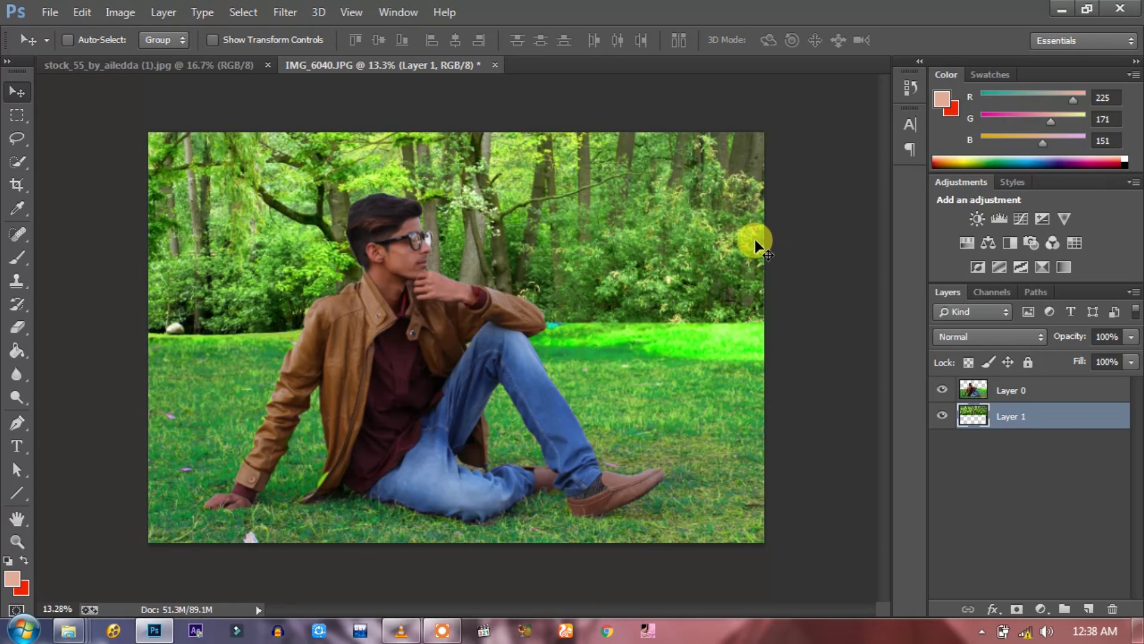
key("Down")
key("Down")
key("Down")
key("Down")
key("Down")
key("Down")
key("Up")
key("Up")
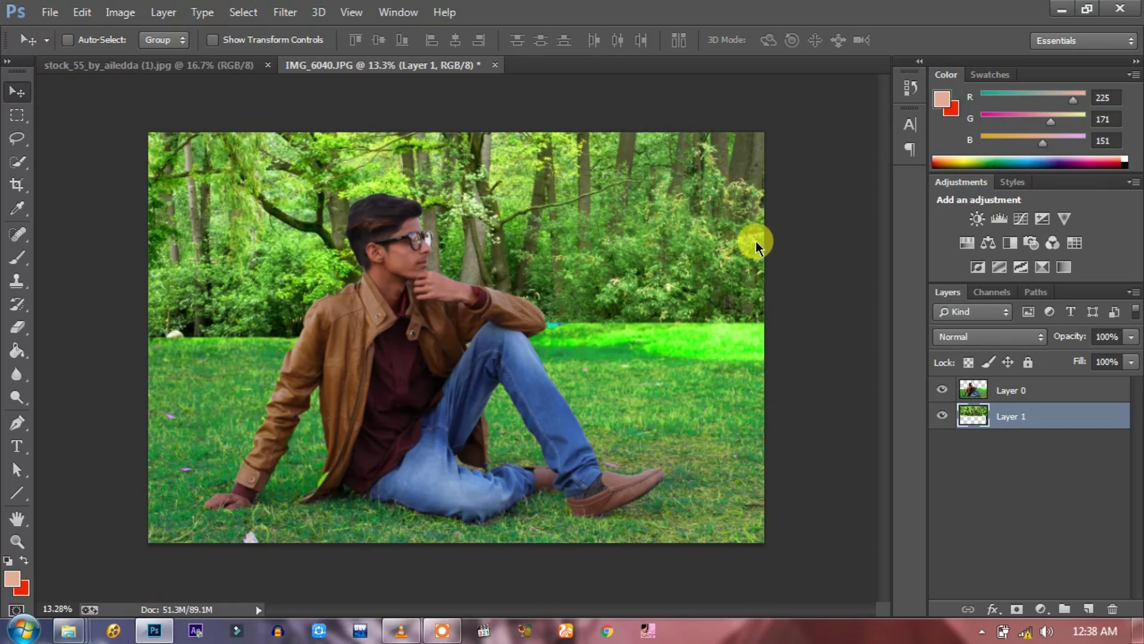
key("Up")
key("Up")
key("Up")
key("Up")
key("Up")
key("Up")
key("Up")
key("Up")
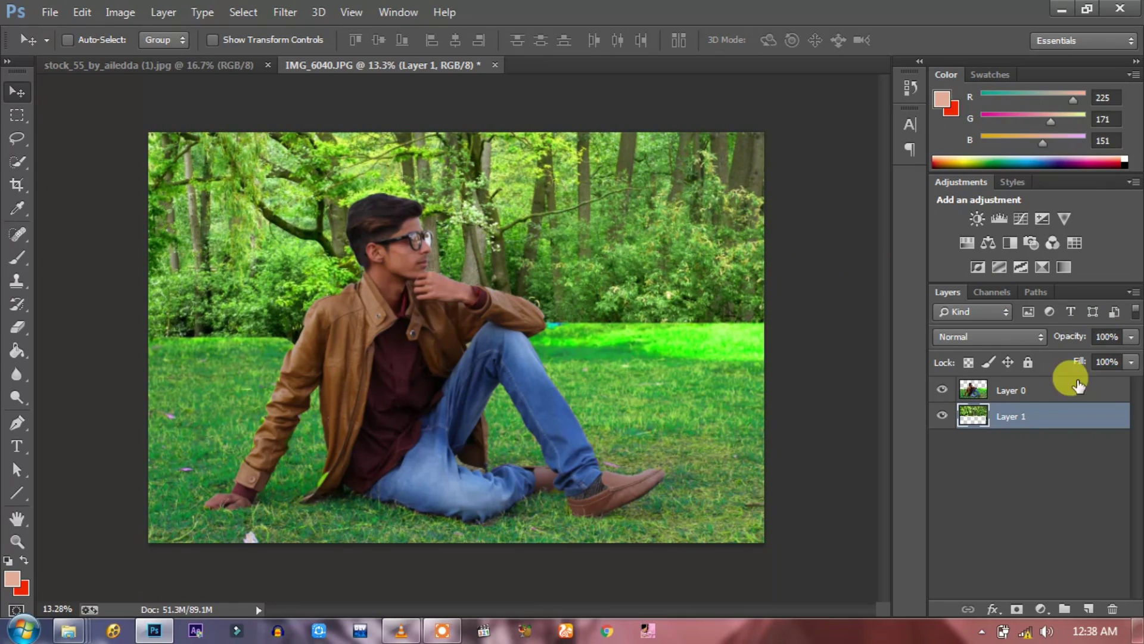
Step: Fade the man's layer to 42% fill for comparison, then return it to 100%
left_click(1116, 391)
left_click(1130, 362)
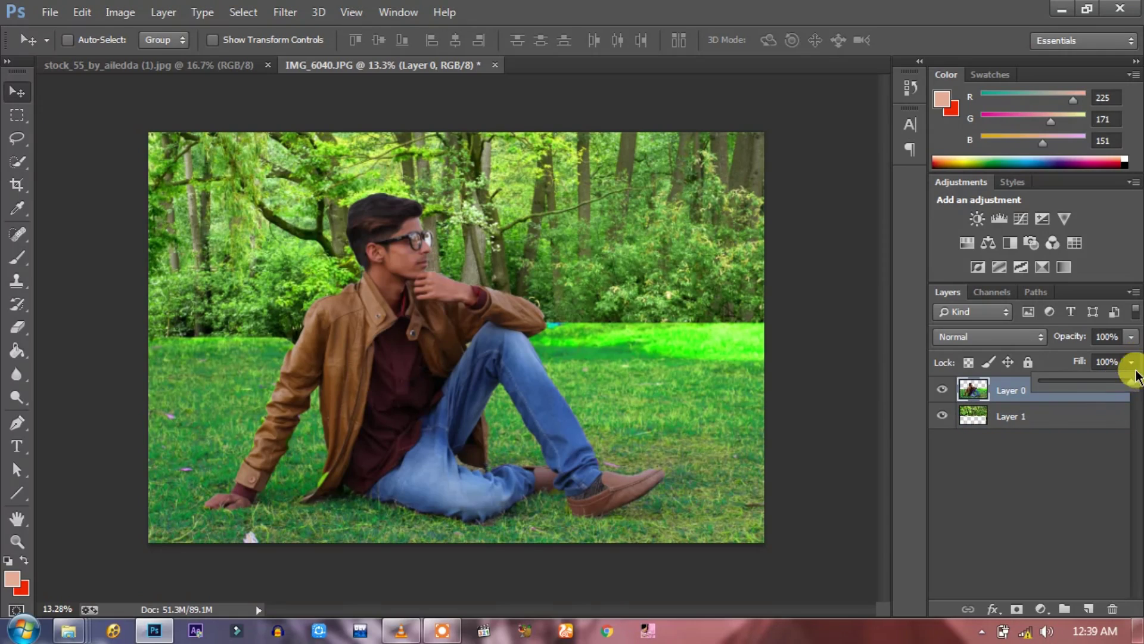
left_click(1079, 381)
left_click_drag(1079, 384, 1137, 384)
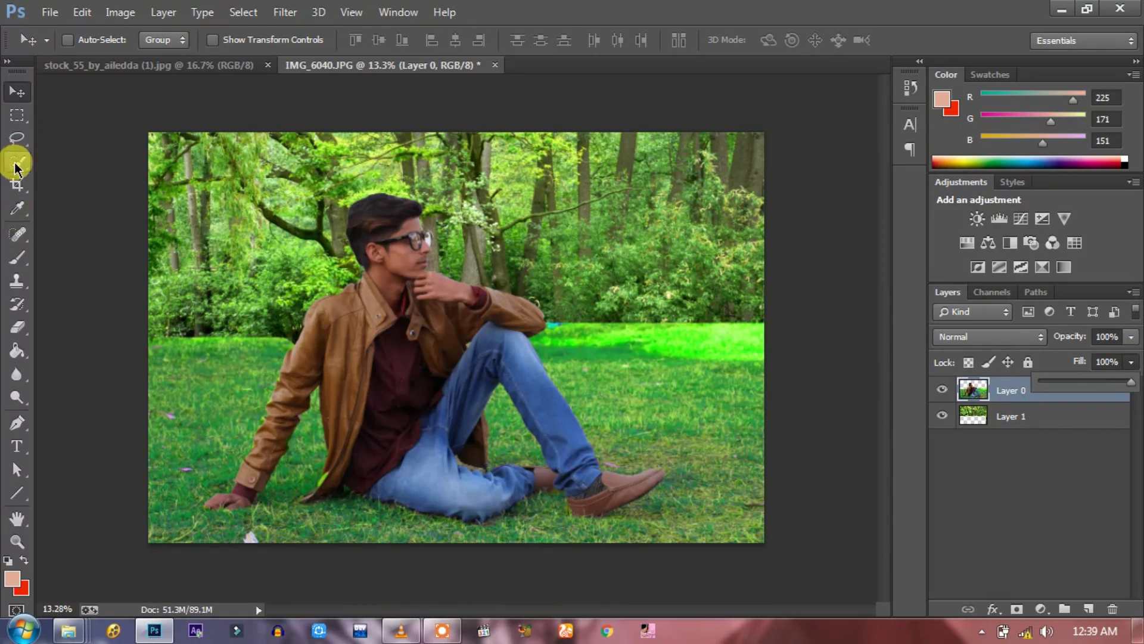
Step: Erase the bright green grass band along the horizon right of the man on Layer 0
left_click(17, 327)
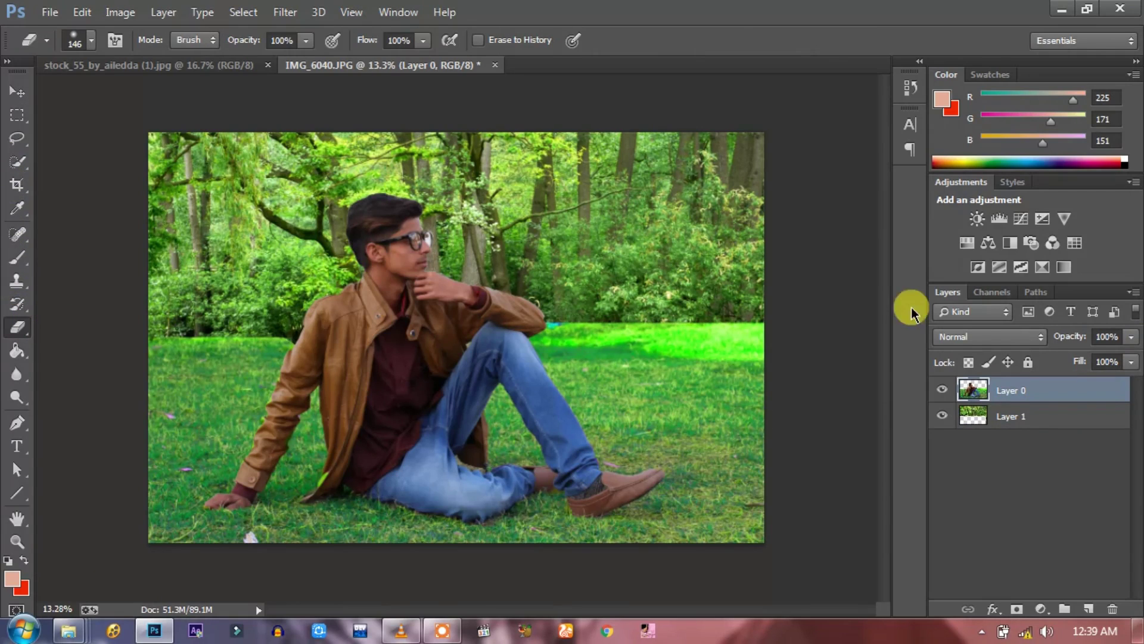
left_click_drag(797, 328, 573, 328)
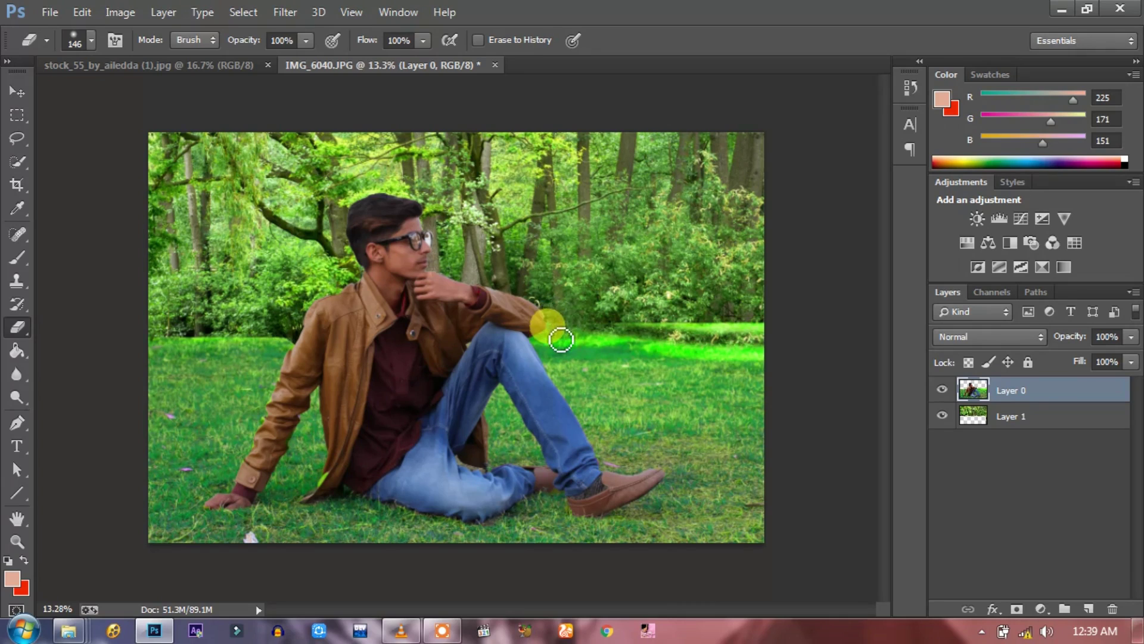
mouse_move(561, 339)
left_mouse_down()
mouse_move(682, 328)
mouse_move(608, 316)
mouse_move(562, 341)
left_mouse_up()
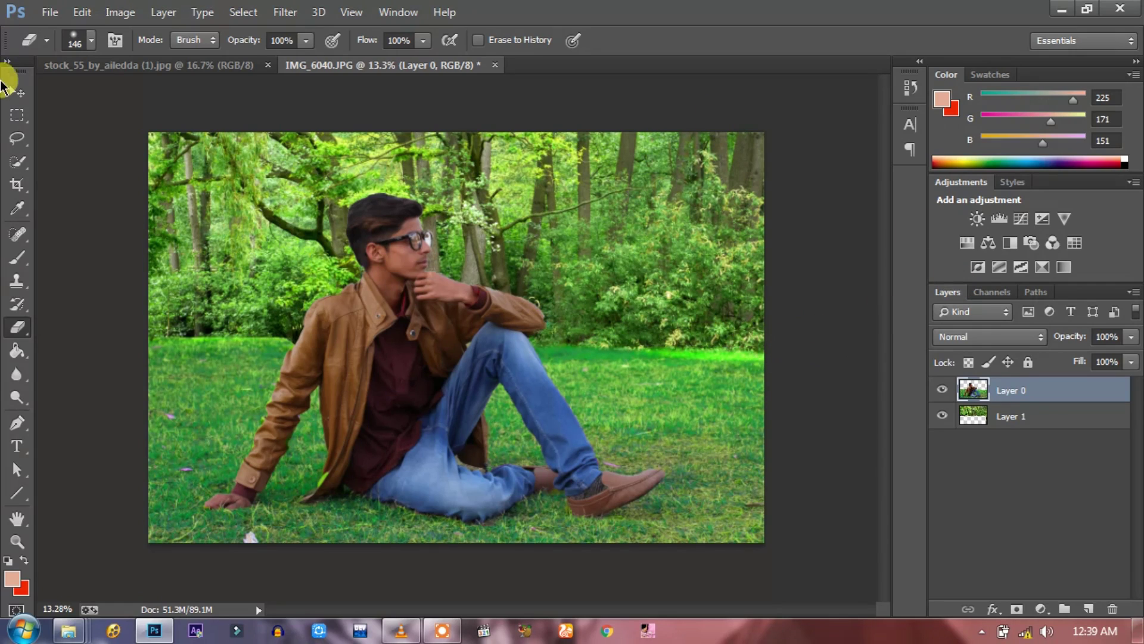
left_click(19, 116)
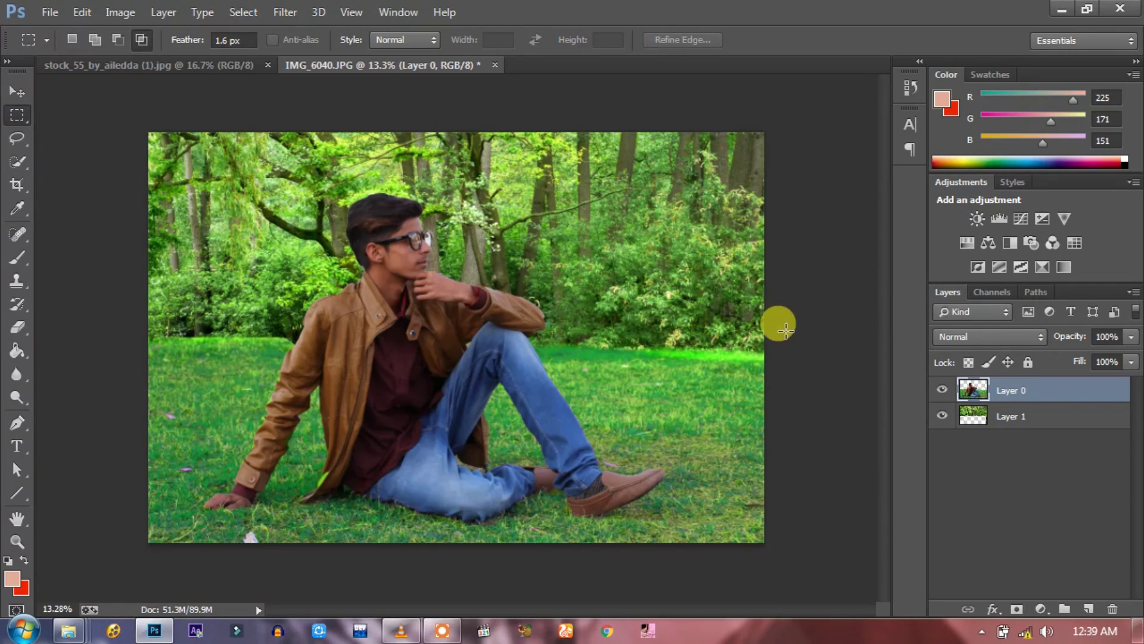
Step: Select the right-edge grass strip, undo a clear via History, and nudge the selection up
left_click_drag(776, 320, 578, 360)
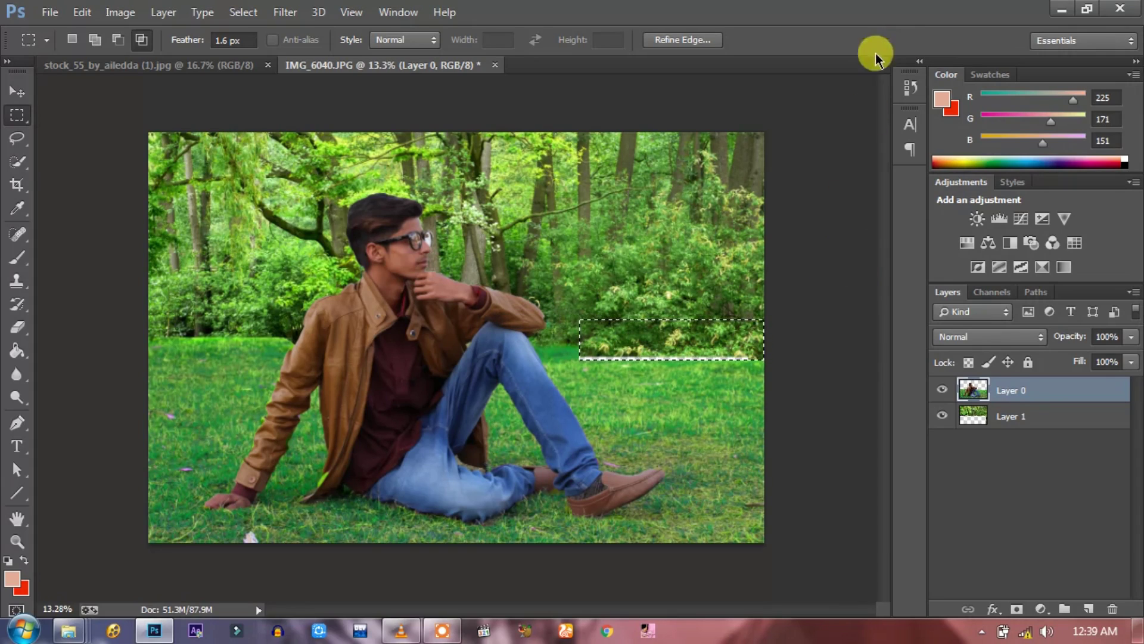
left_click(910, 88)
left_click(834, 124)
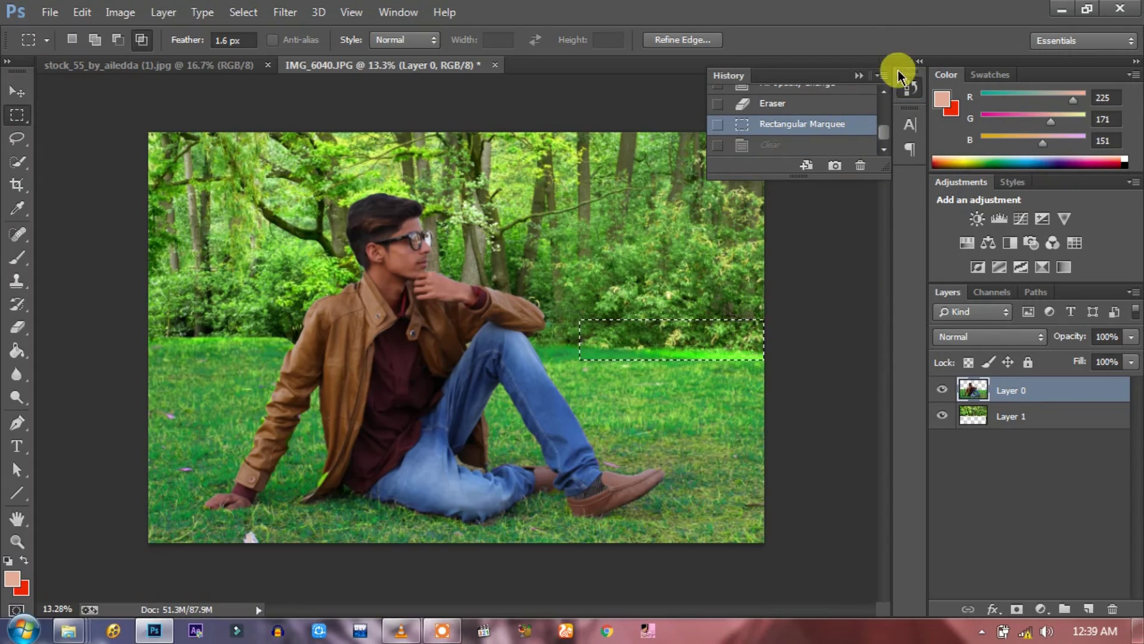
left_click(856, 76)
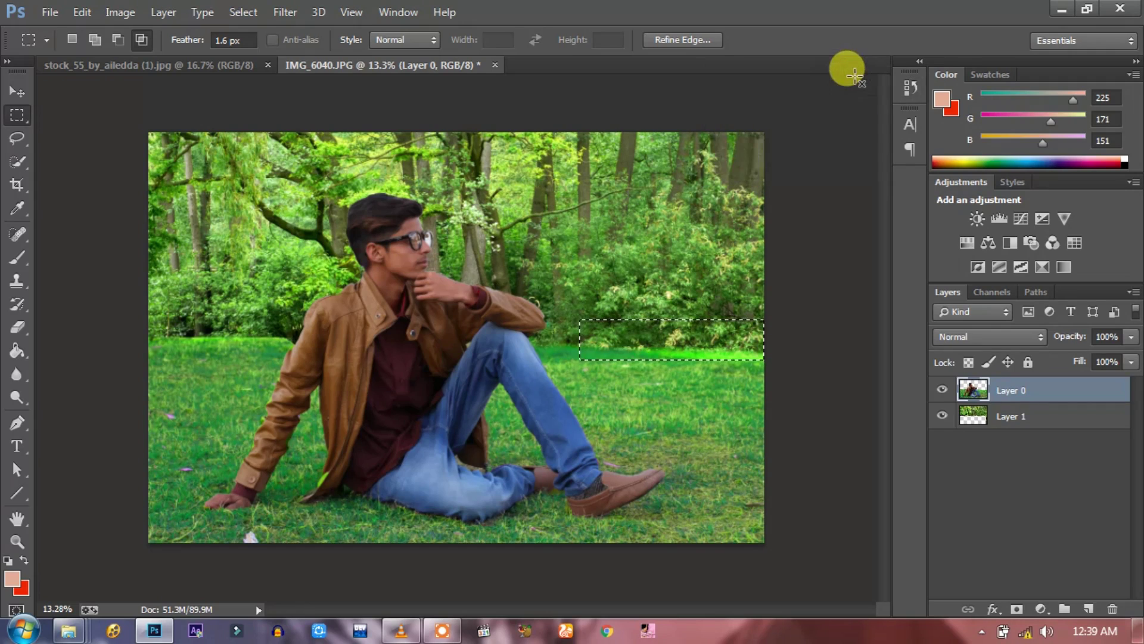
key("shift+Up")
key("shift+Up")
key("shift+Up")
key("shift+Up")
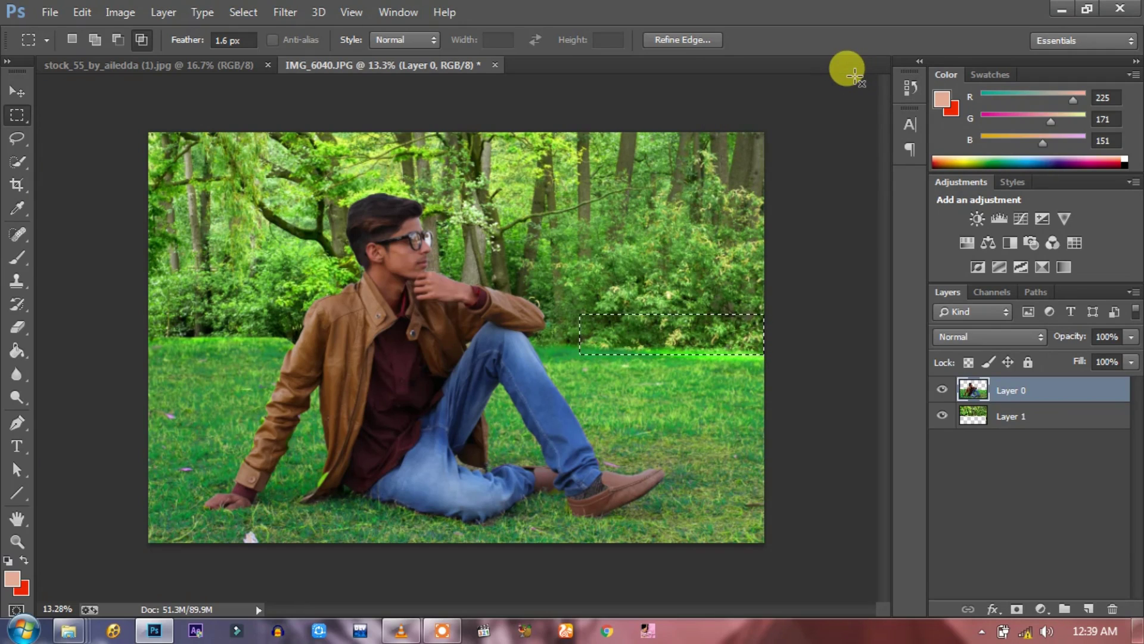
key("ctrl+d")
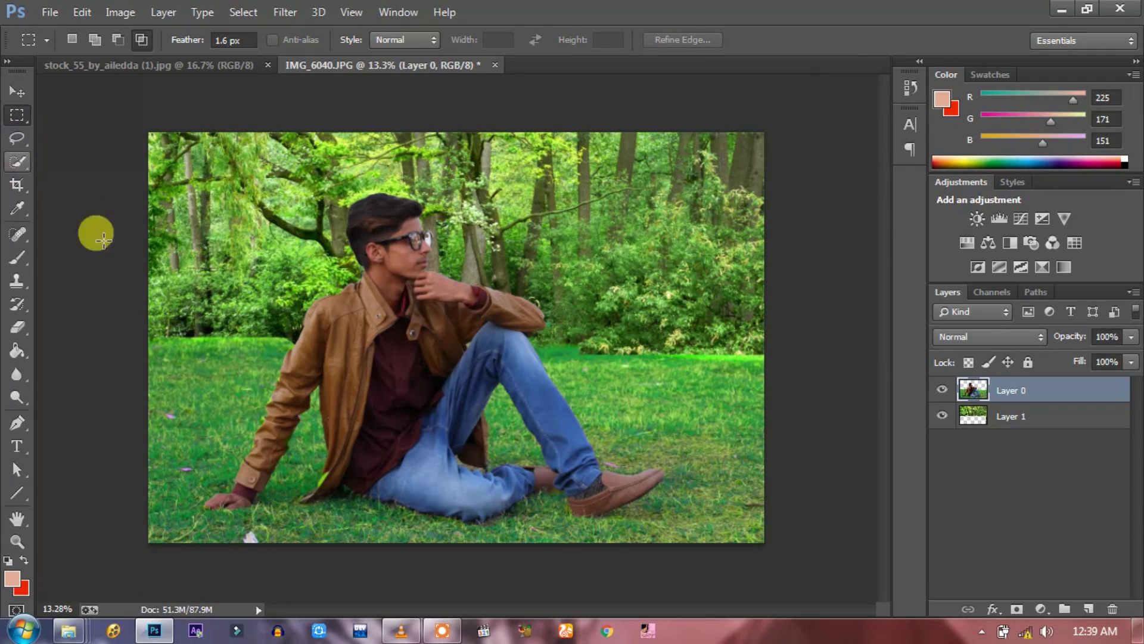
Step: Select the background strip left of the man and deselect it
left_click_drag(115, 310, 291, 341)
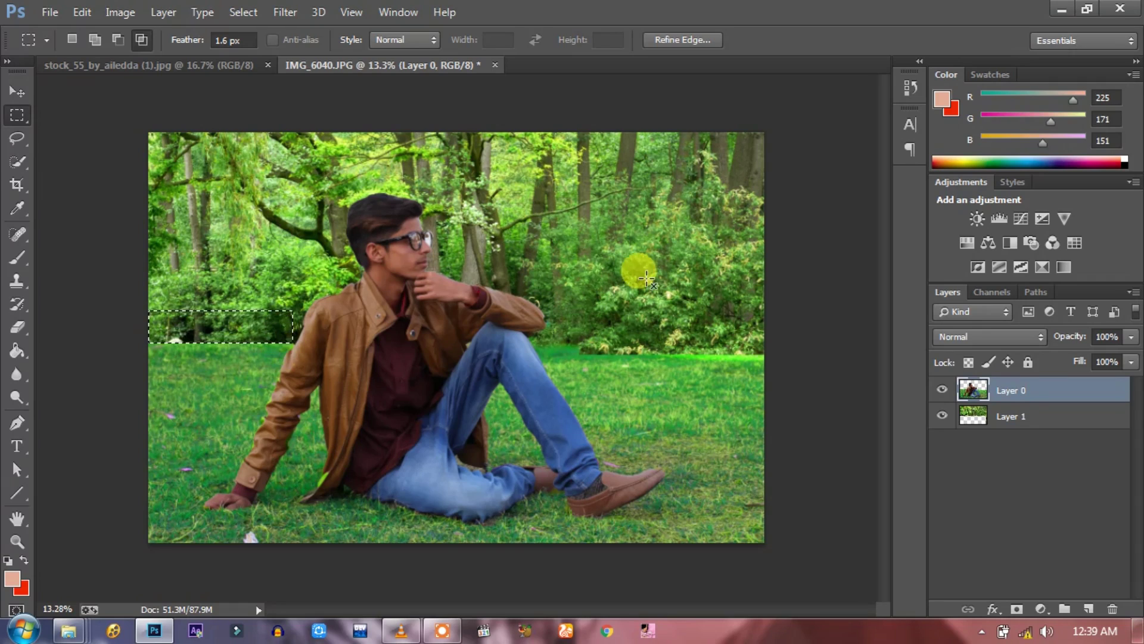
key("ctrl+d")
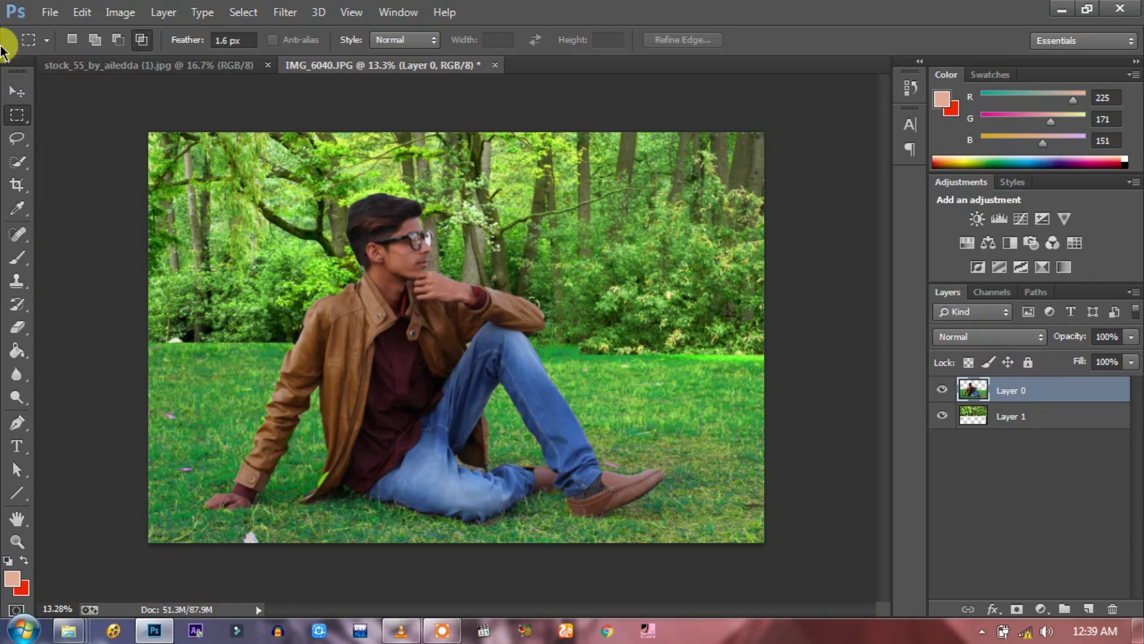
left_click(17, 92)
Step: Nudge the man's photo slightly upward and shift the forest background a little left
key("shift+Up")
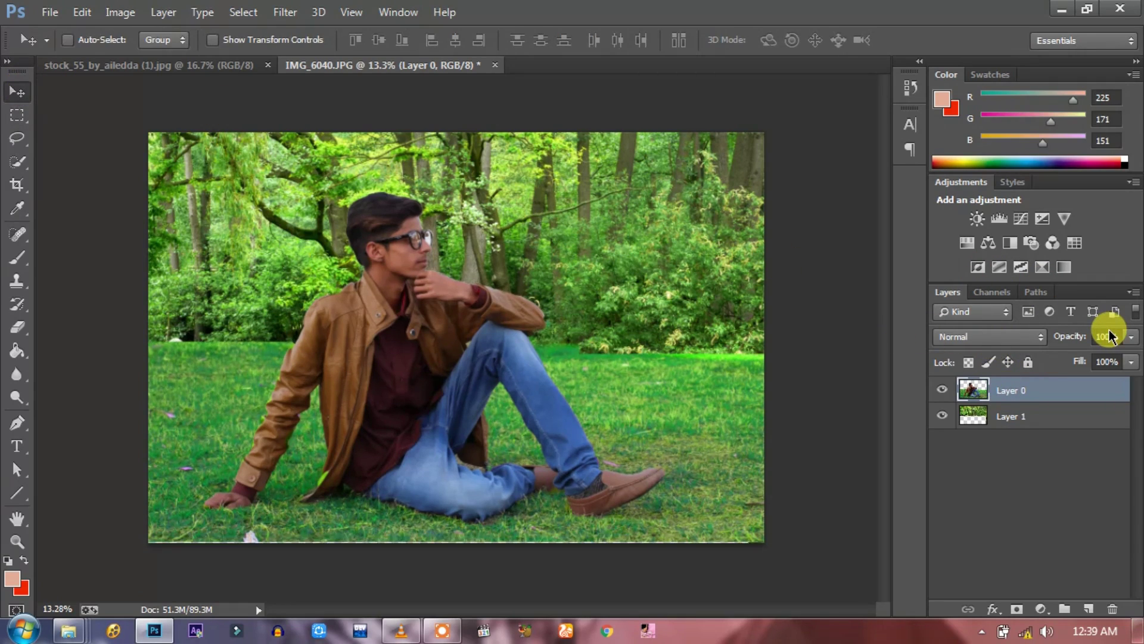
key("shift+Up")
key("shift+Up")
key("shift+Up")
key("shift+Up")
key("shift+Up")
key("shift+Down")
key("shift+Down")
key("shift+Down")
key("shift+Down")
key("shift+Down")
left_click(1062, 416)
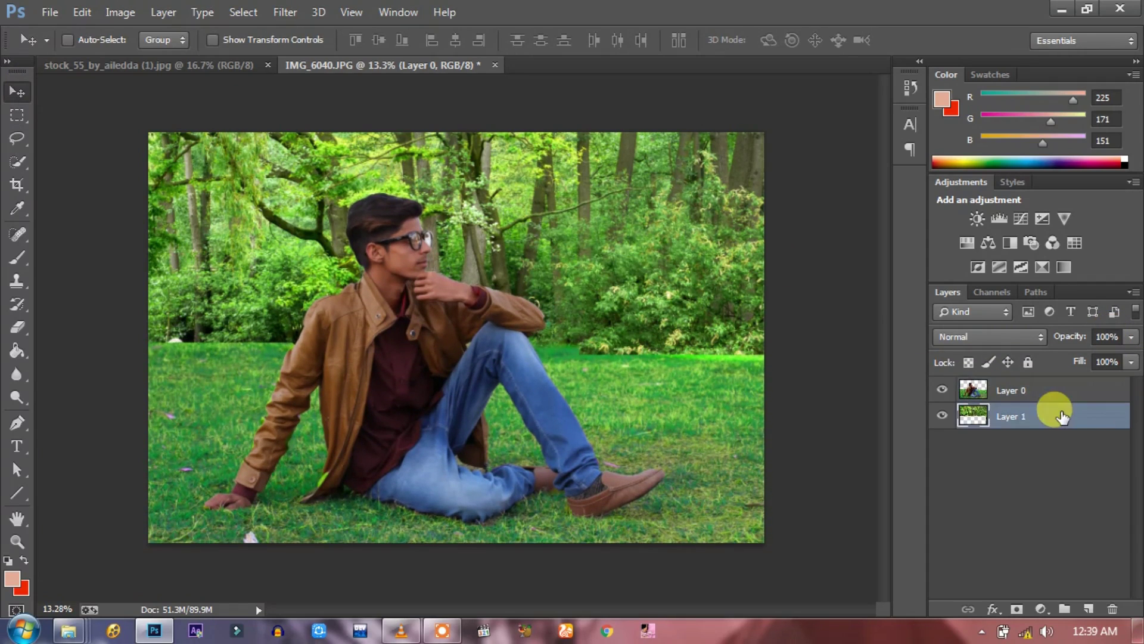
key("shift+Left")
key("shift+Left")
key("shift+Left")
key("shift+Left")
key("shift+Left")
key("shift+Left")
key("shift+Left")
key("shift+Left")
key("shift+Left")
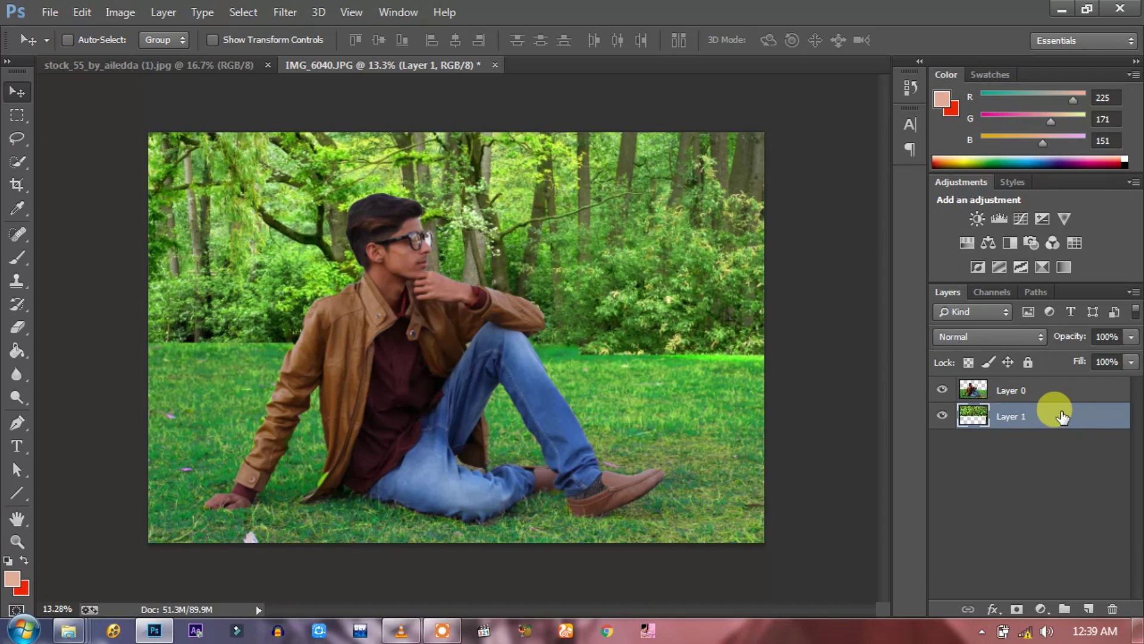
key("shift+Left")
key("shift+Left")
key("shift+Left")
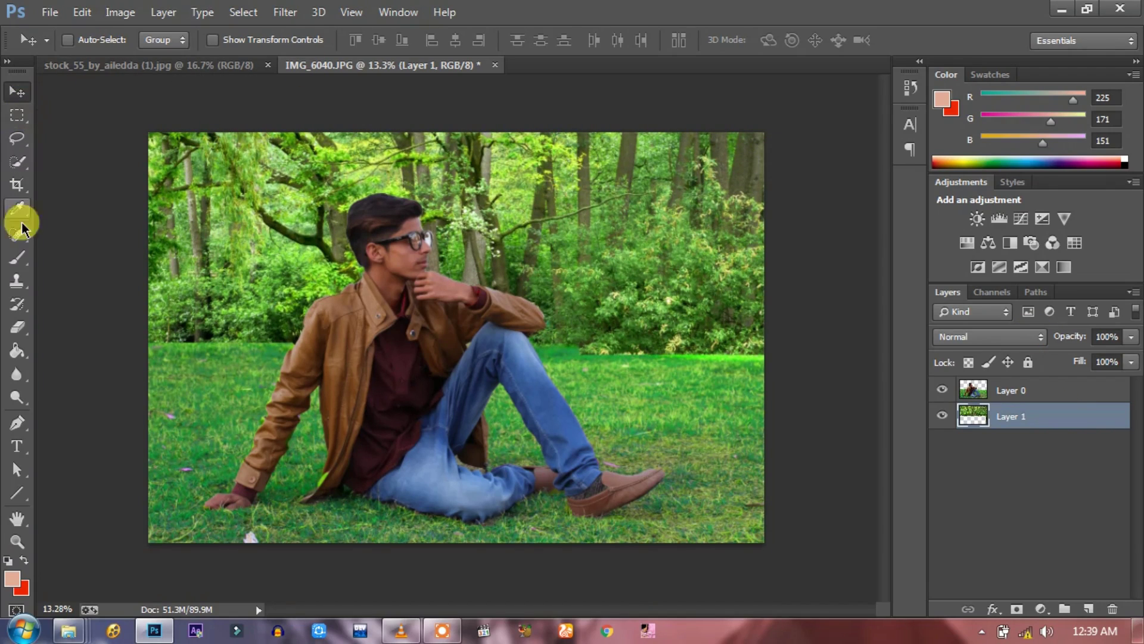
Step: Merge the man's photo layer down into the forest background layer
left_click(17, 327)
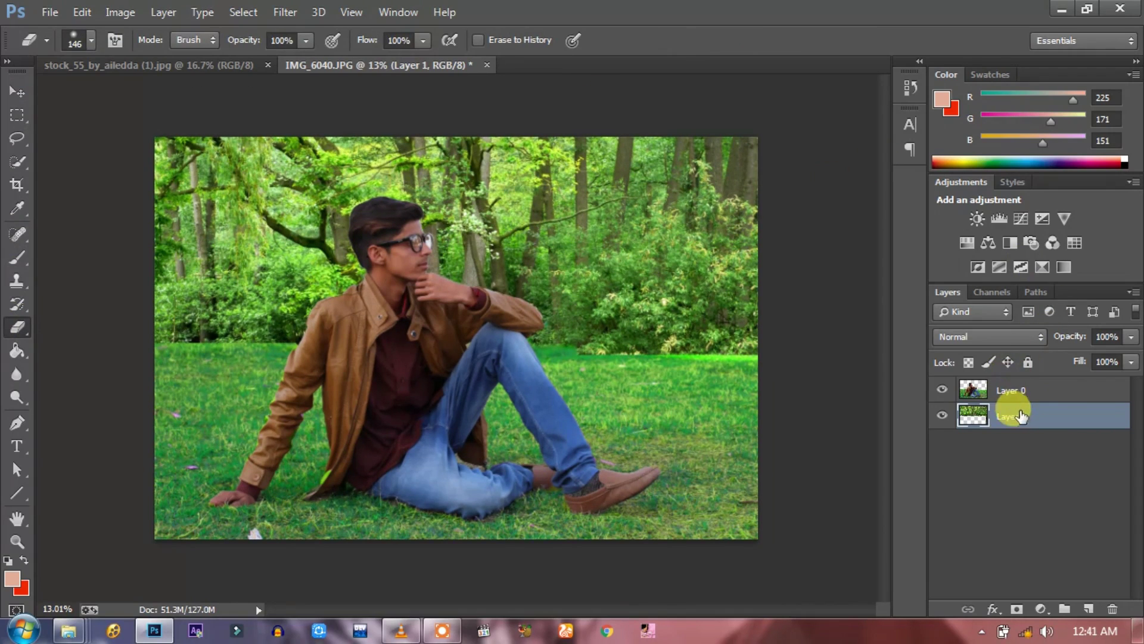
left_click(1024, 392)
key("ctrl+e")
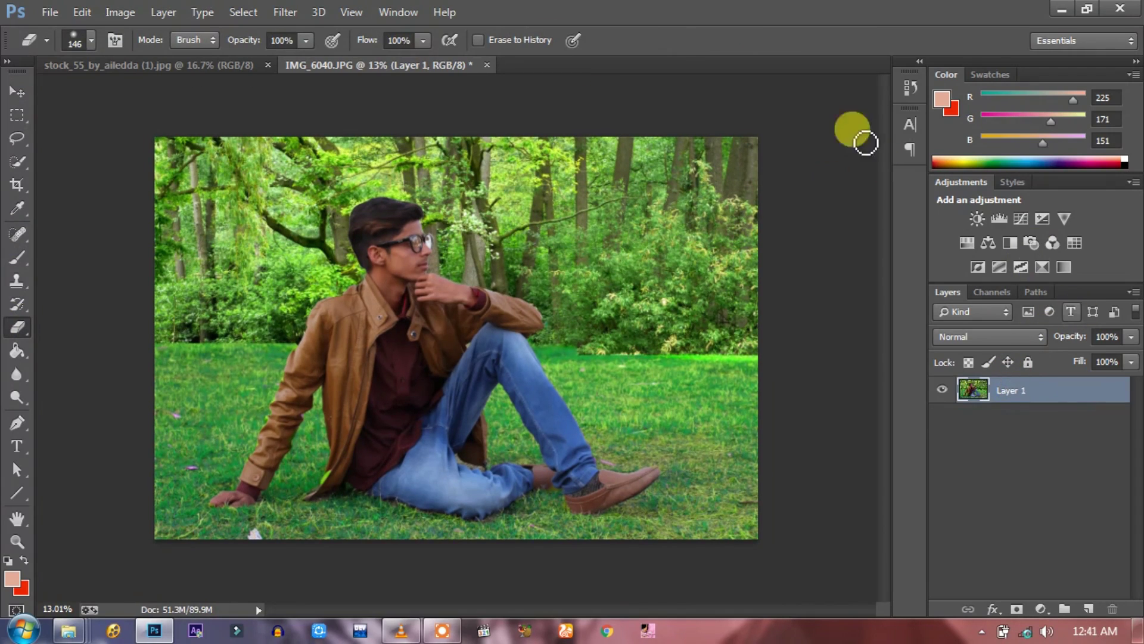
Step: Apply an Iris Blur with an ellipse rotated around the seated man, strength about 10 px
left_click(285, 12)
mouse_move(295, 192)
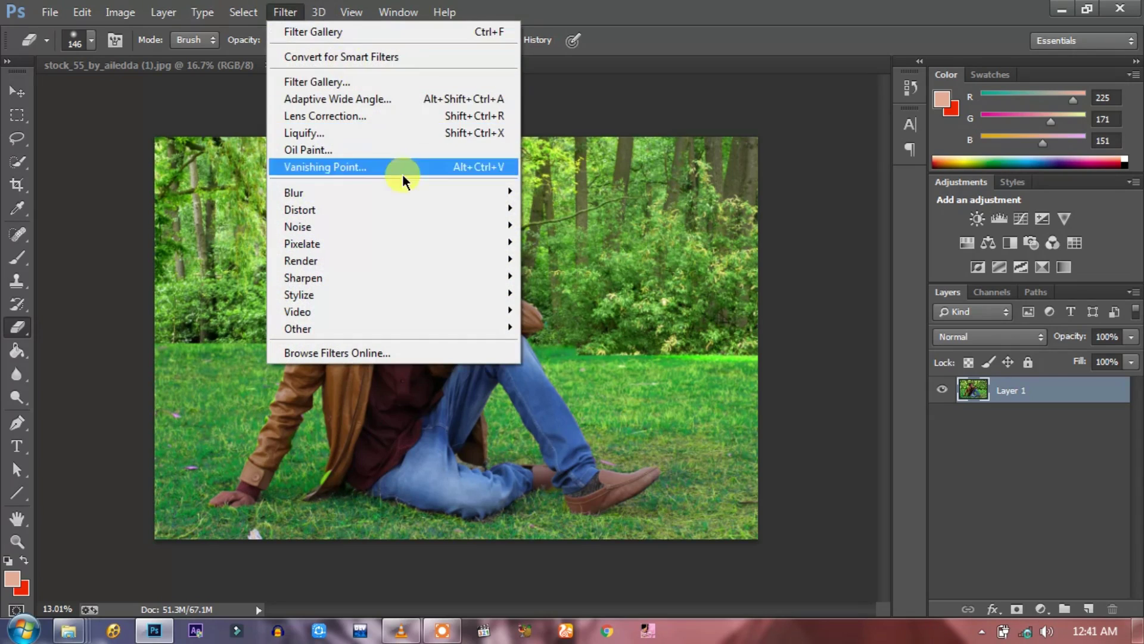
left_click(566, 208)
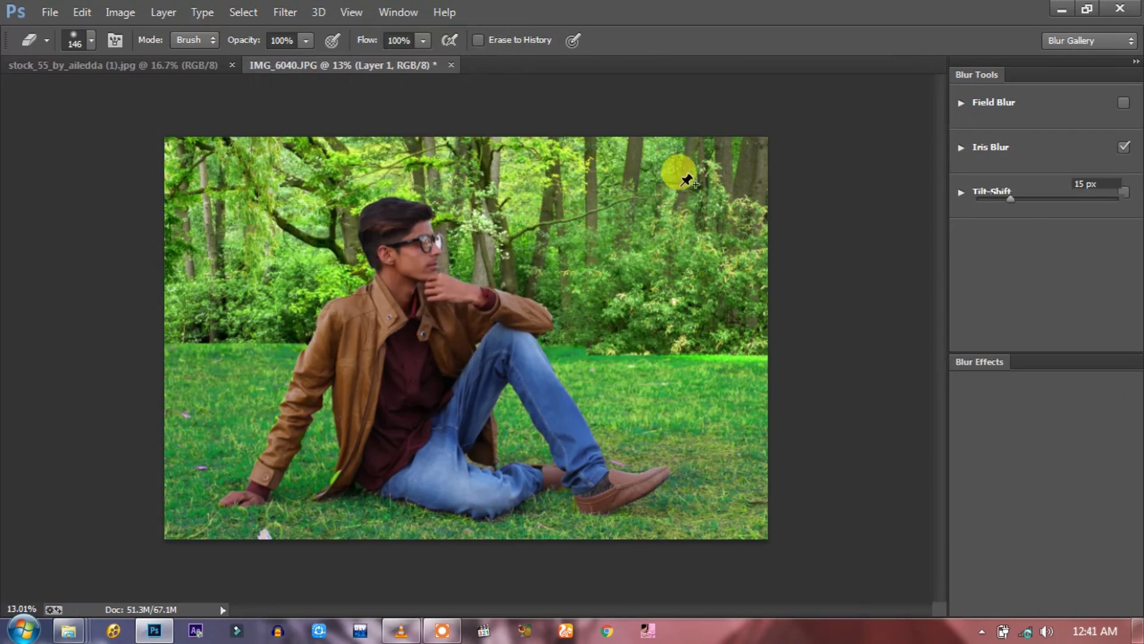
mouse_move(1037, 201)
left_mouse_down()
mouse_move(1058, 200)
mouse_move(1031, 198)
left_mouse_up()
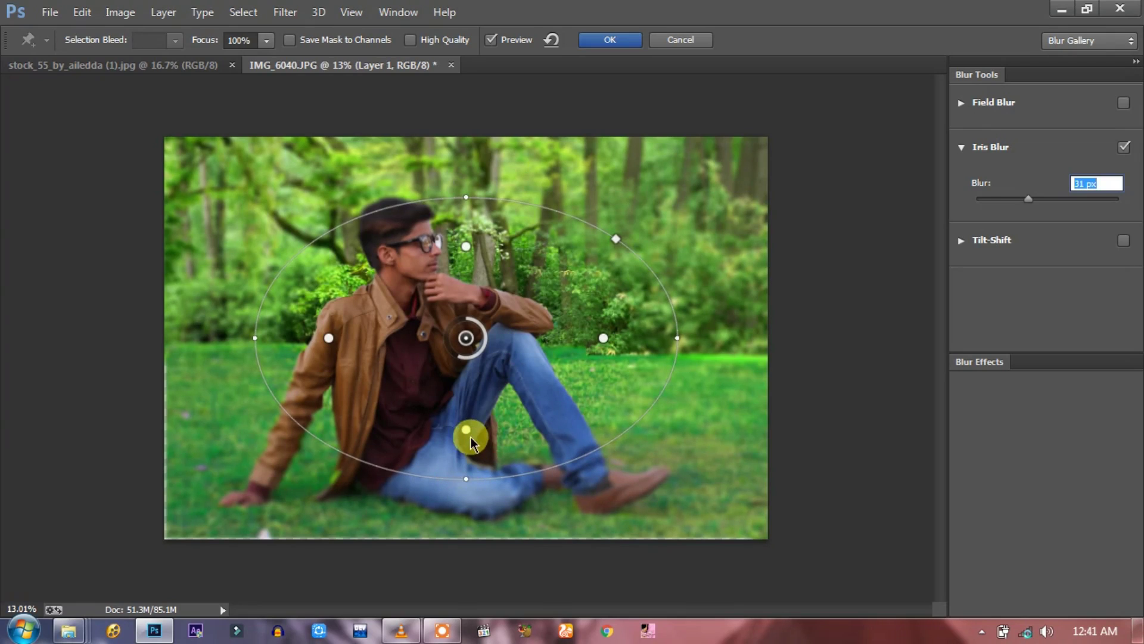
left_click_drag(466, 433, 466, 480)
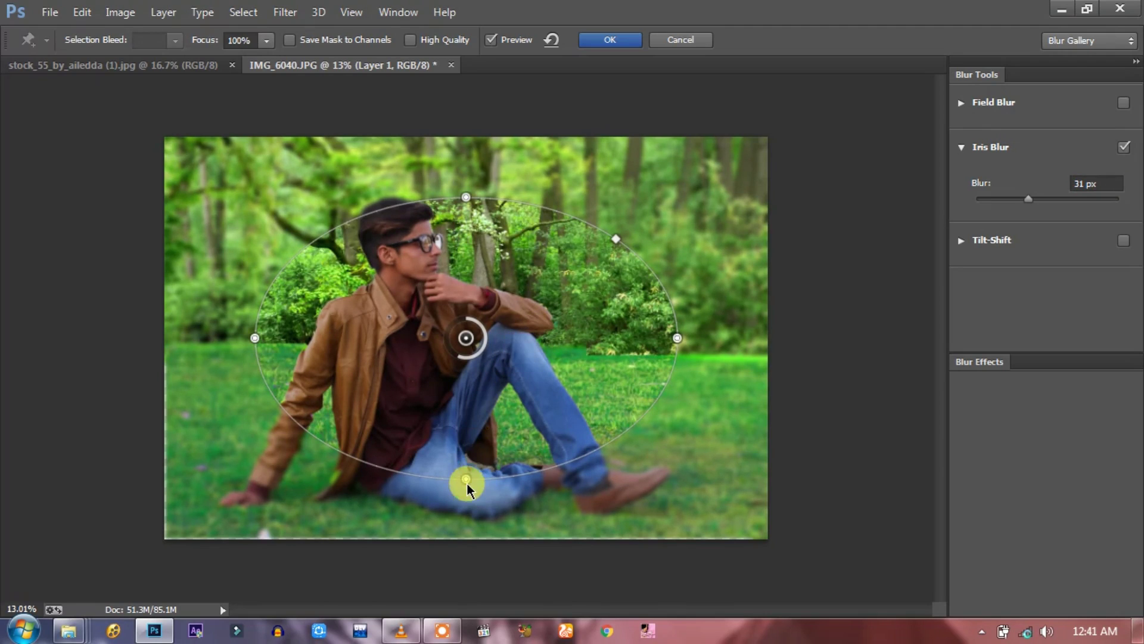
left_click_drag(518, 422, 509, 456)
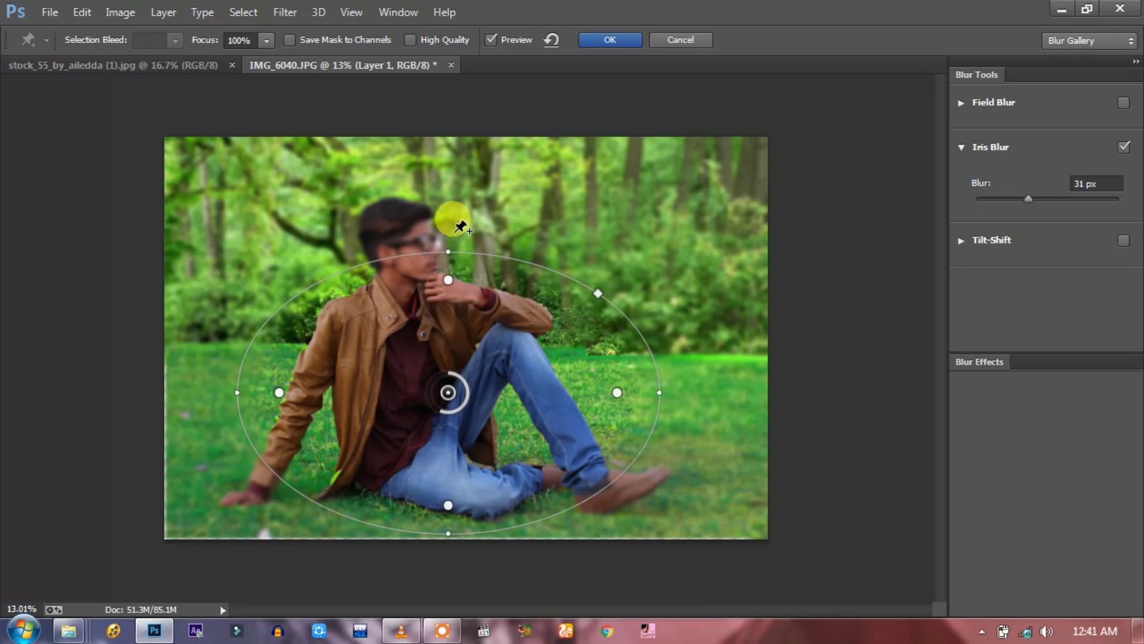
mouse_move(461, 225)
left_mouse_down()
mouse_move(566, 177)
mouse_move(493, 319)
left_mouse_up()
left_click_drag(498, 277, 492, 267)
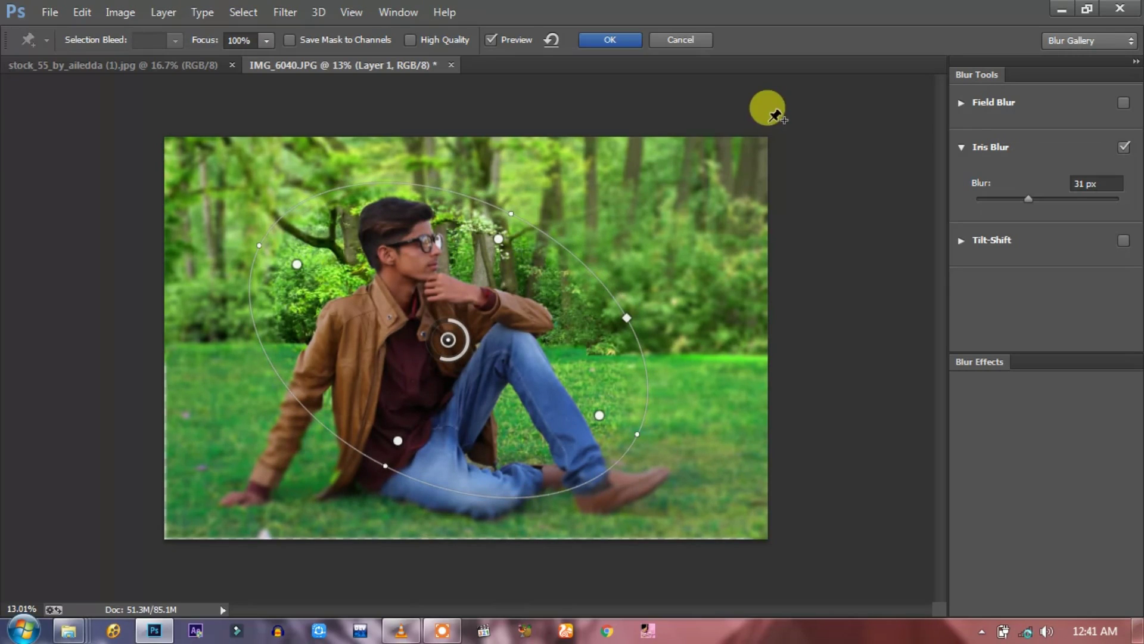
left_click_drag(1028, 198, 1000, 202)
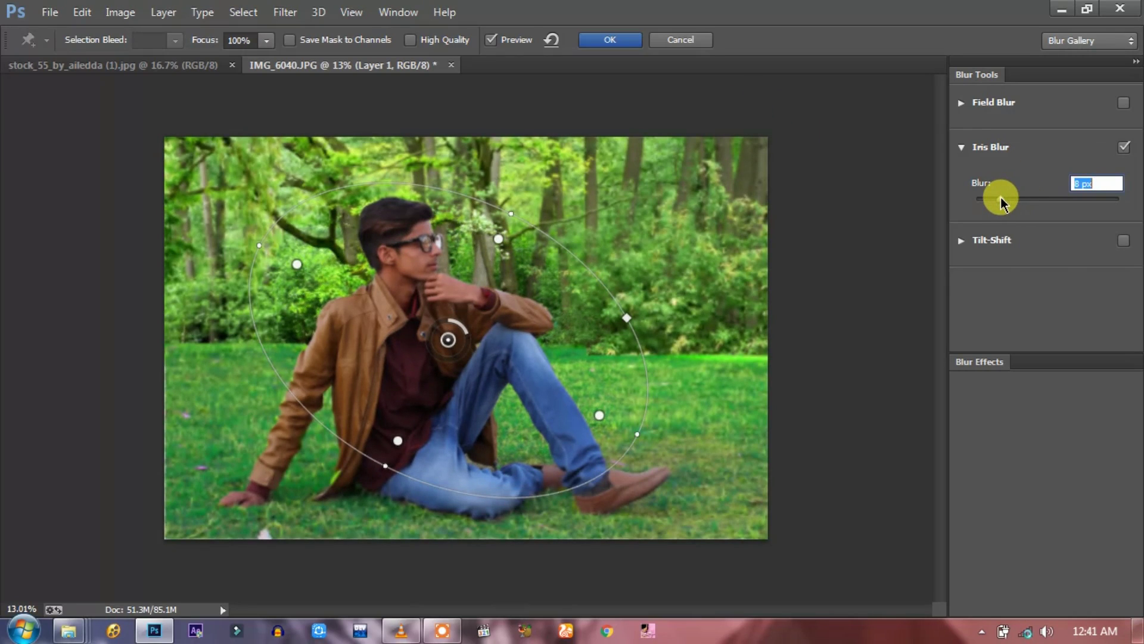
left_click(595, 38)
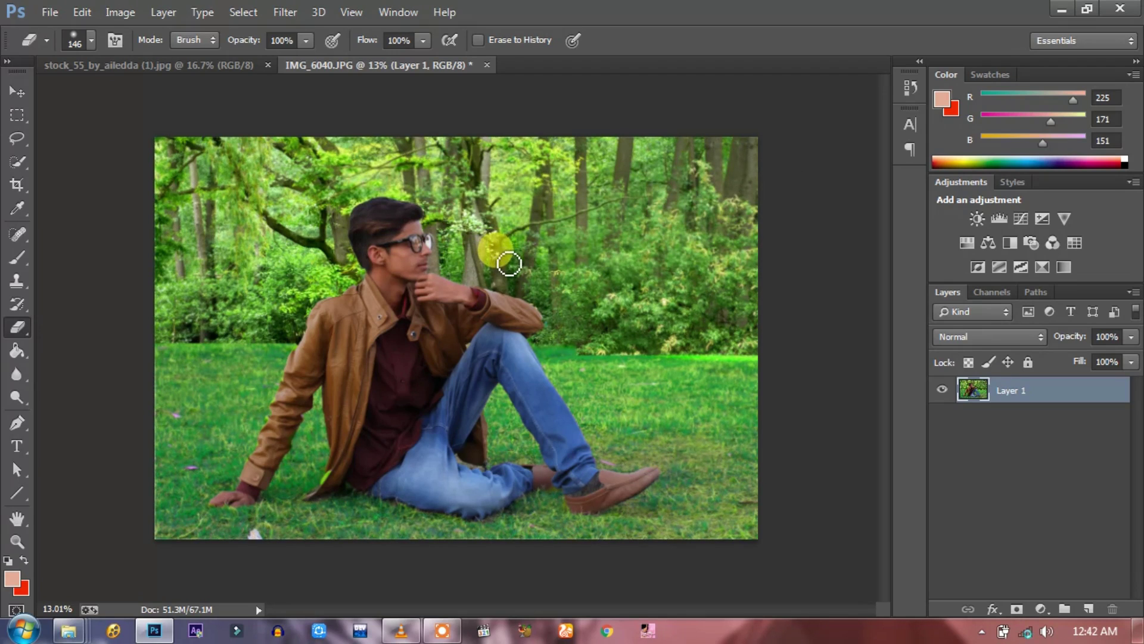
Step: Open the Filter Gallery on Poster Edges and frame the man's upper body at 25% preview
scroll(425, 219, "up", 3)
scroll(424, 219, "down", 2)
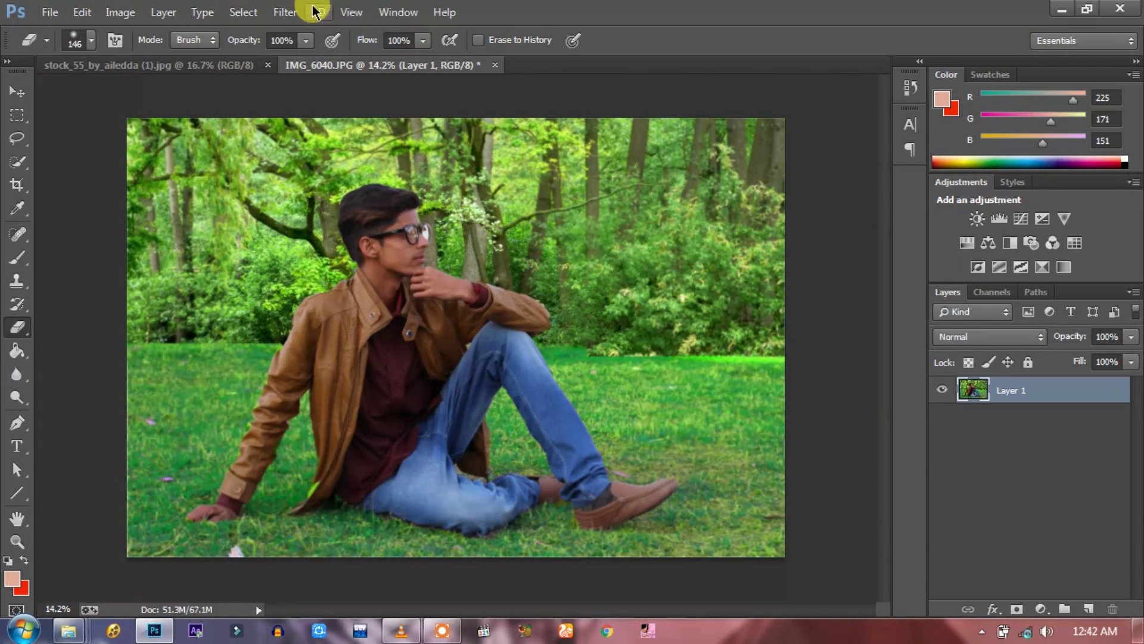
left_click(286, 12)
mouse_move(293, 192)
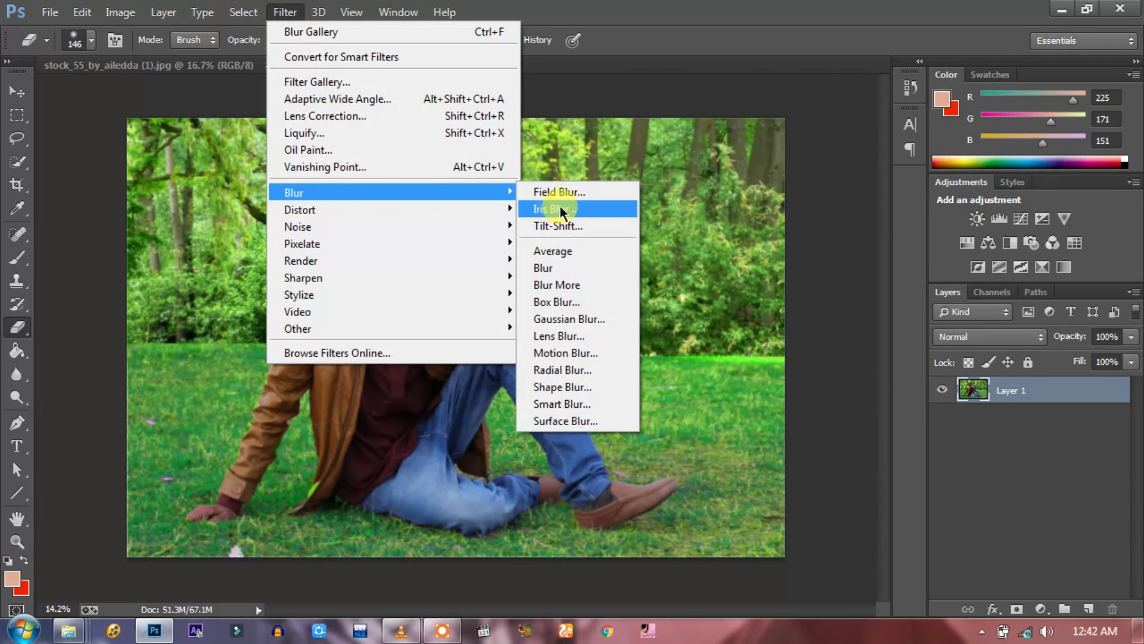
left_click(328, 84)
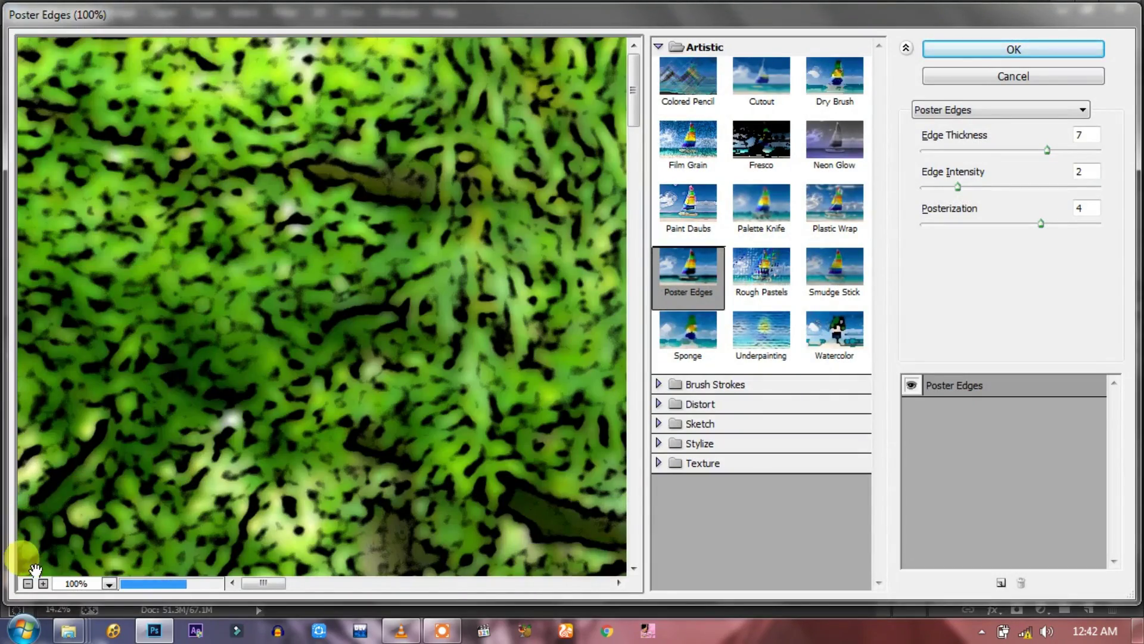
left_click(26, 583)
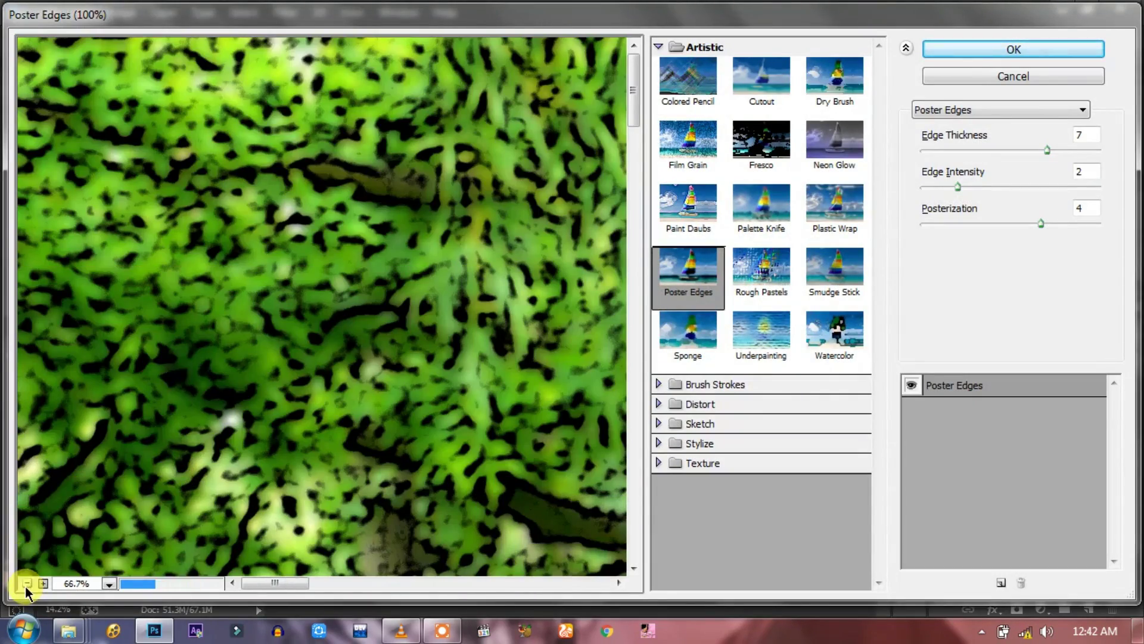
left_click(27, 582)
left_click(27, 583)
left_click(25, 584)
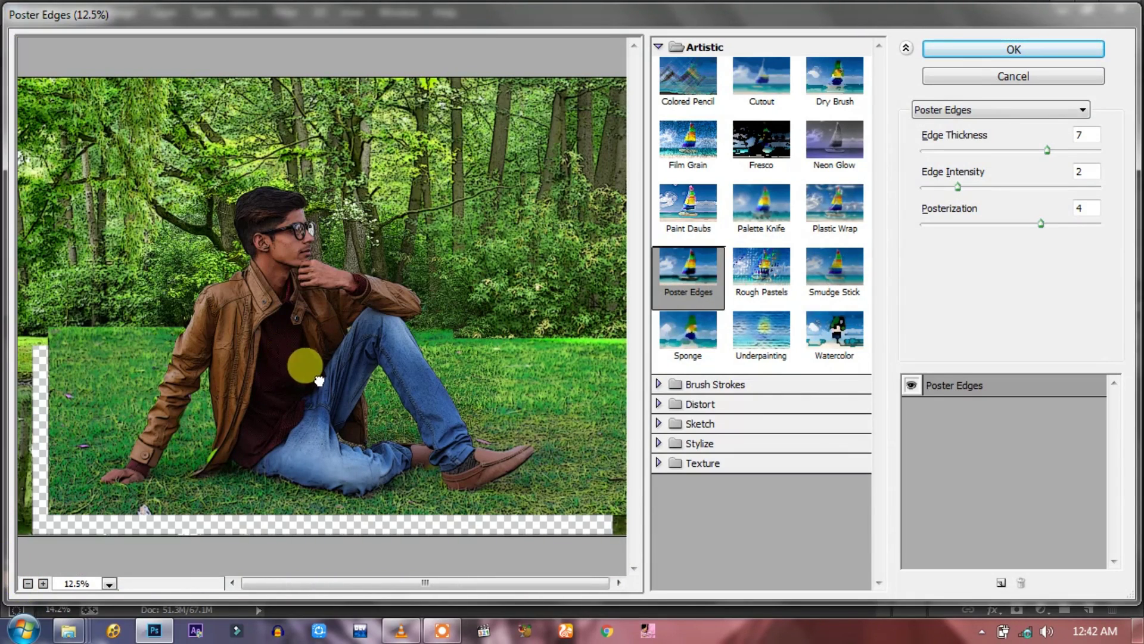
left_click(43, 583)
left_click_drag(251, 401, 260, 420)
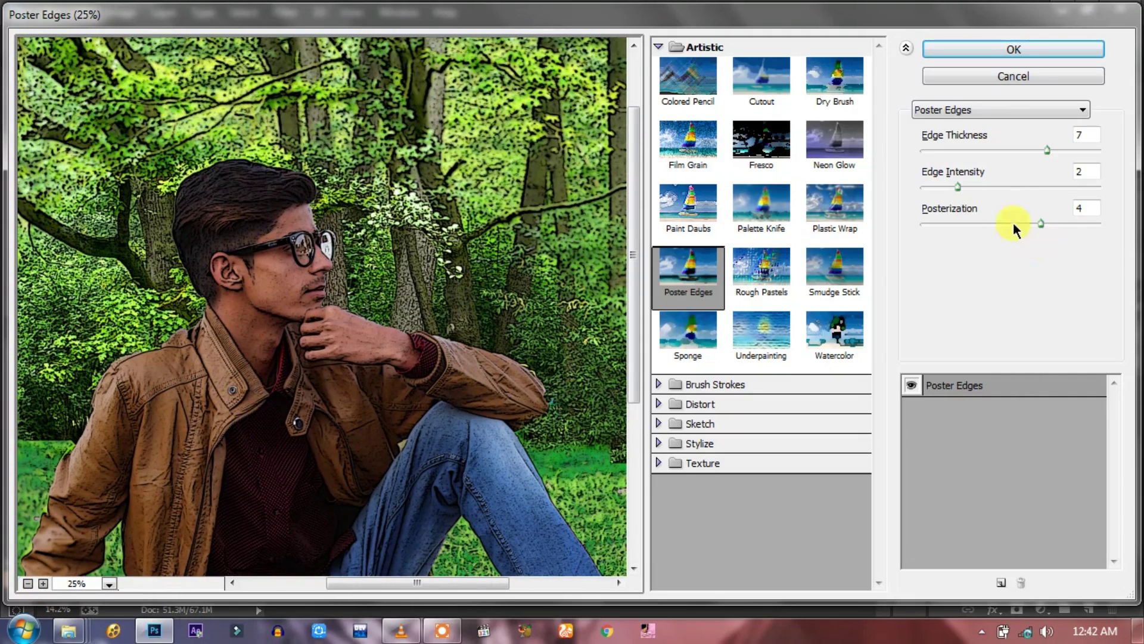
Step: Apply Poster Edges with Edge Thickness 5, Edge Intensity 3 and Posterization 5
left_click_drag(1046, 149, 1034, 152)
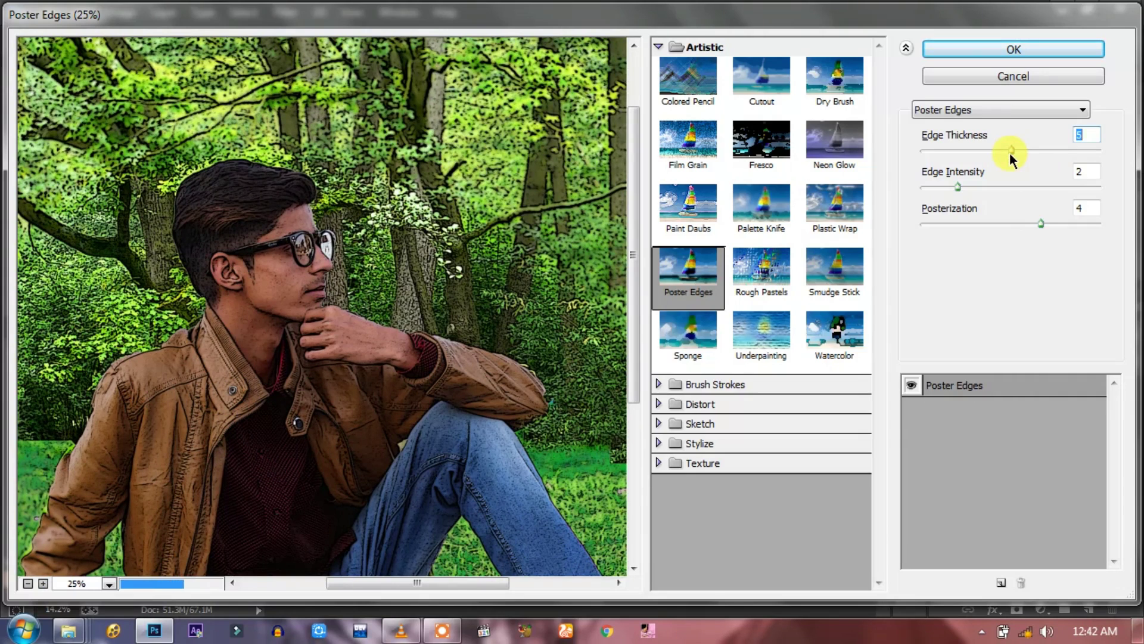
left_click_drag(970, 187, 982, 188)
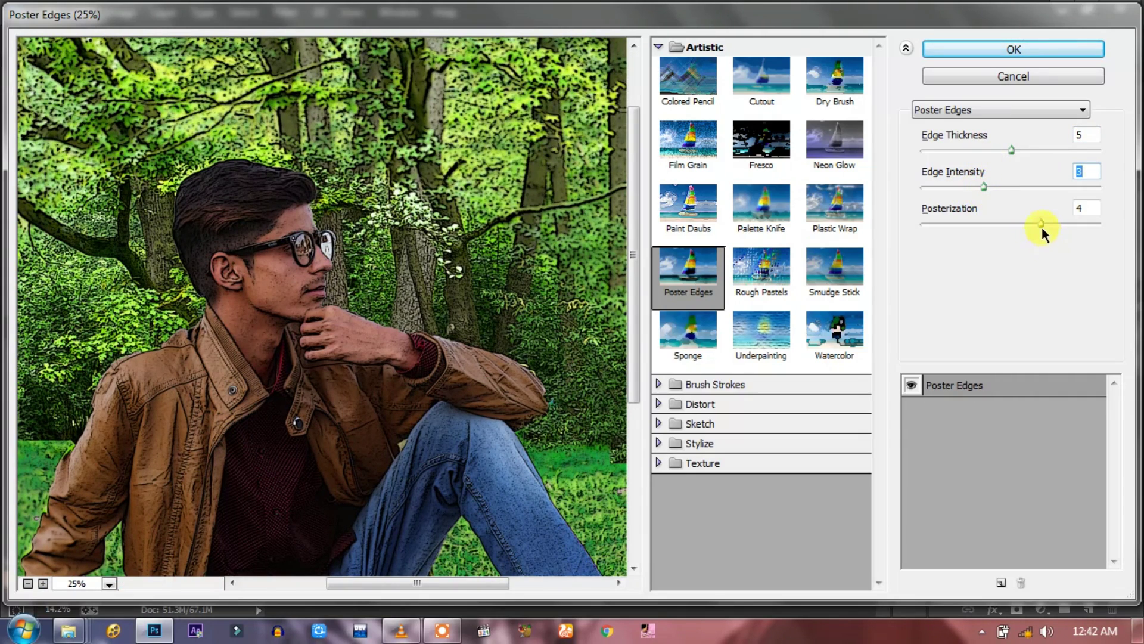
left_click_drag(1041, 225, 1064, 224)
left_click(1072, 49)
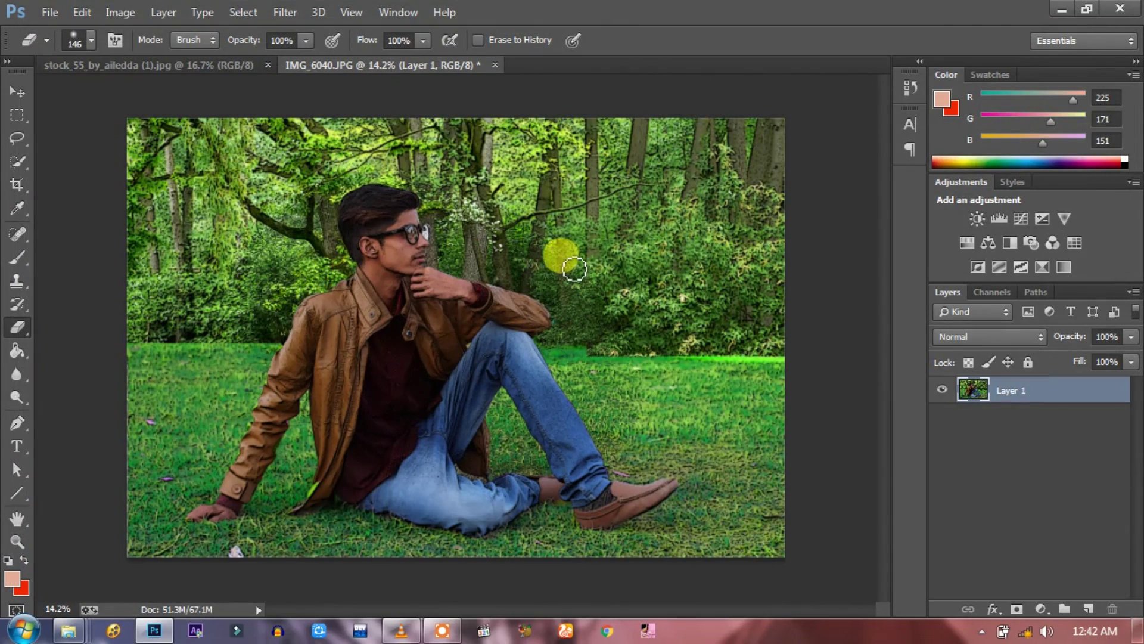
Step: Add a Levels adjustment with white input 228 and midtones 1.12, then reselect Layer 1
left_click(999, 218)
mouse_move(985, 244)
left_mouse_down()
mouse_move(942, 246)
mouse_move(965, 246)
left_mouse_up()
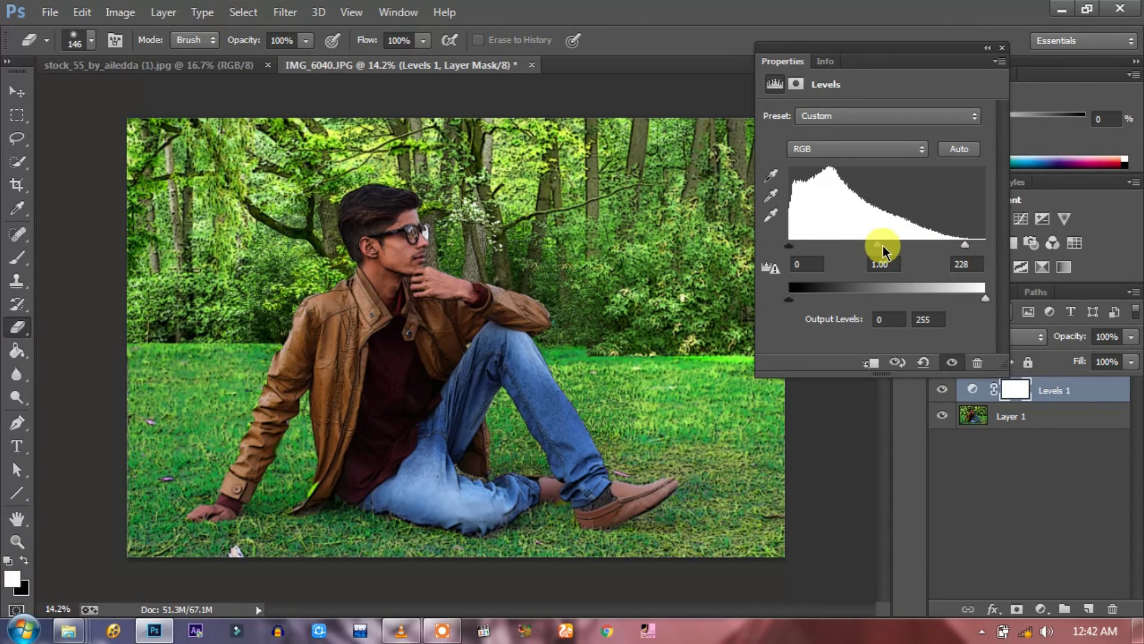
mouse_move(882, 249)
left_mouse_down()
mouse_move(894, 250)
mouse_move(855, 244)
mouse_move(870, 246)
left_mouse_up()
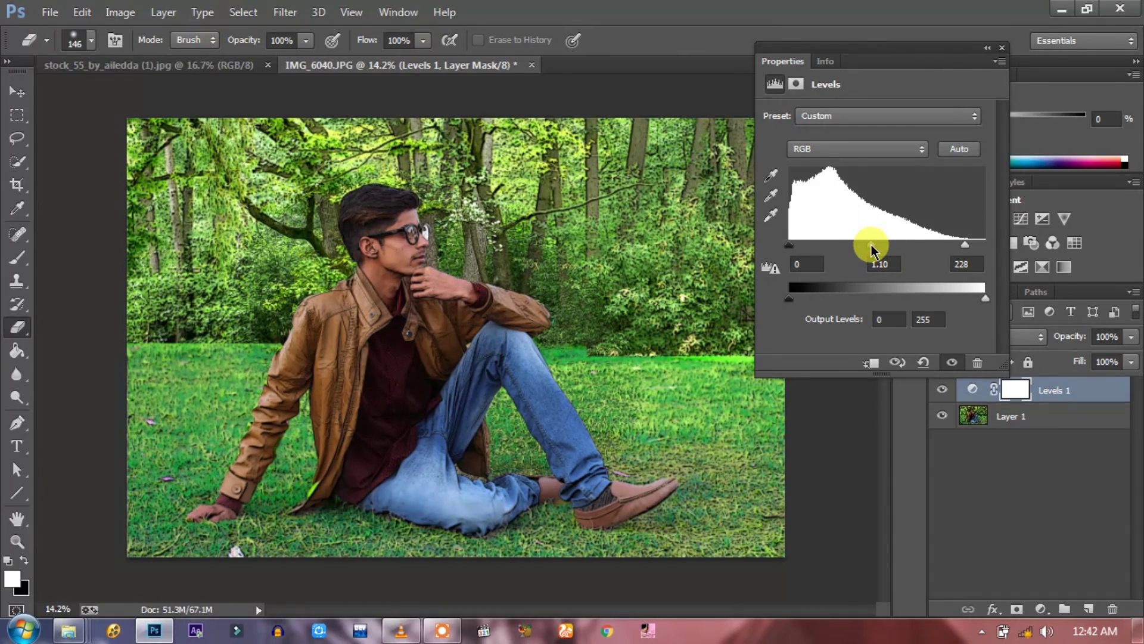
left_click_drag(872, 249, 863, 247)
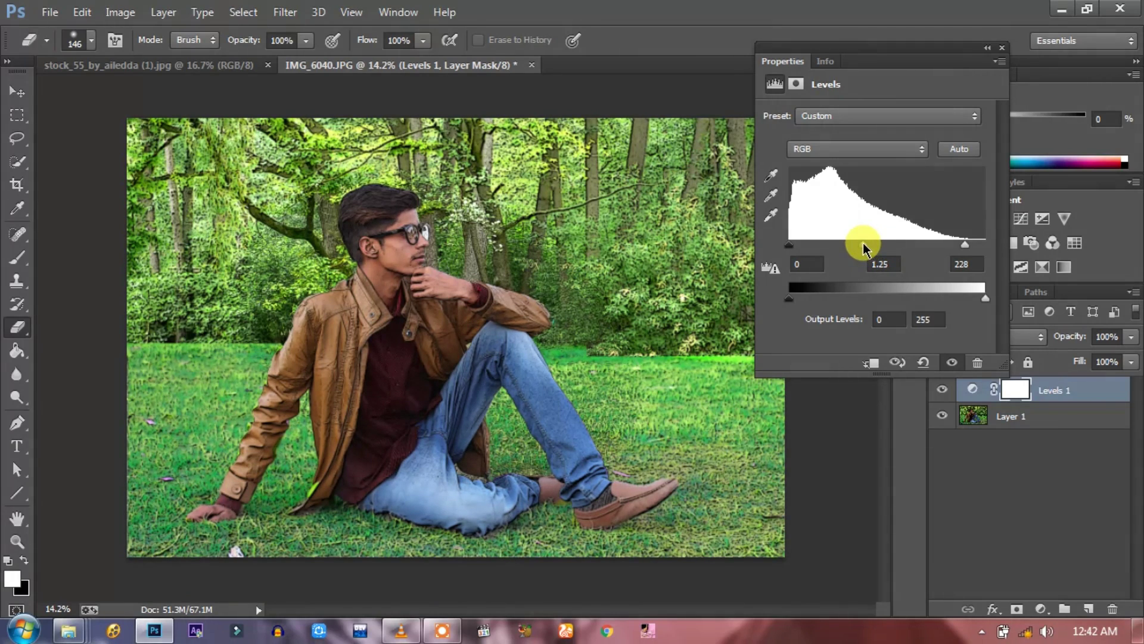
left_click(1002, 48)
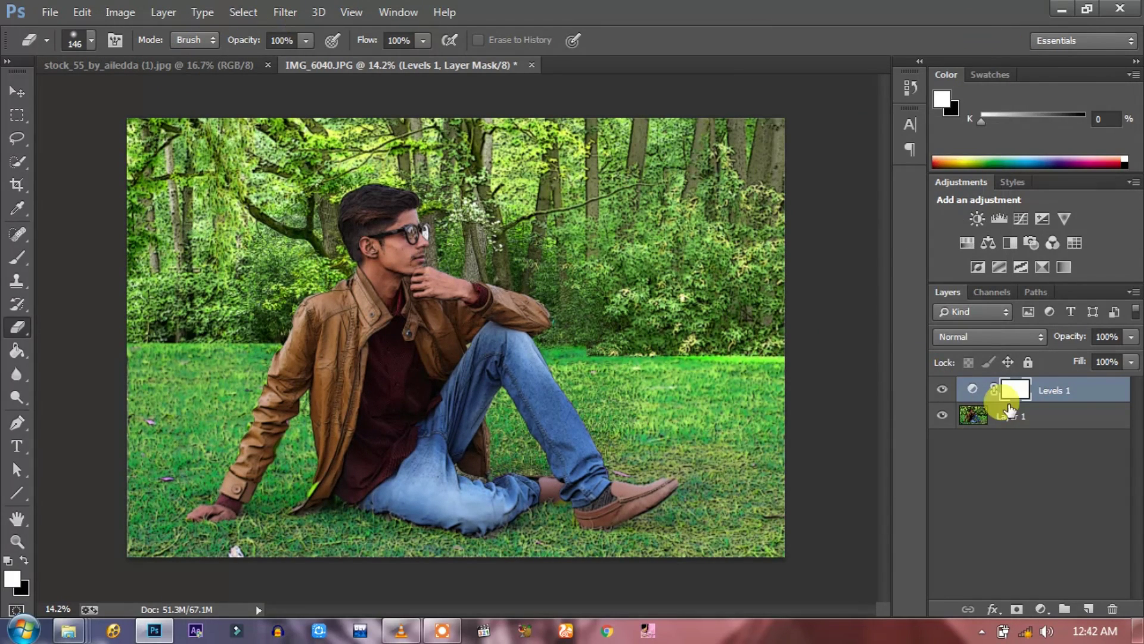
left_click(992, 416)
Step: Sharpen Layer 1 with Unsharp Mask at 31.1 px radius, threshold 5 and a lowered amount
left_click(275, 9)
mouse_move(301, 260)
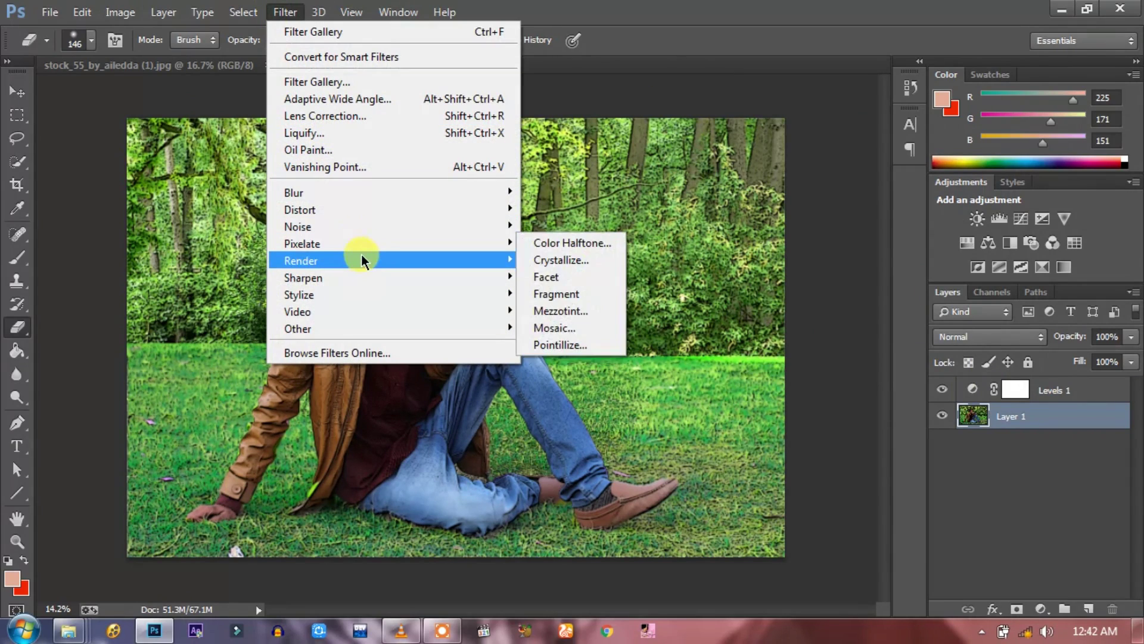
left_click(584, 361)
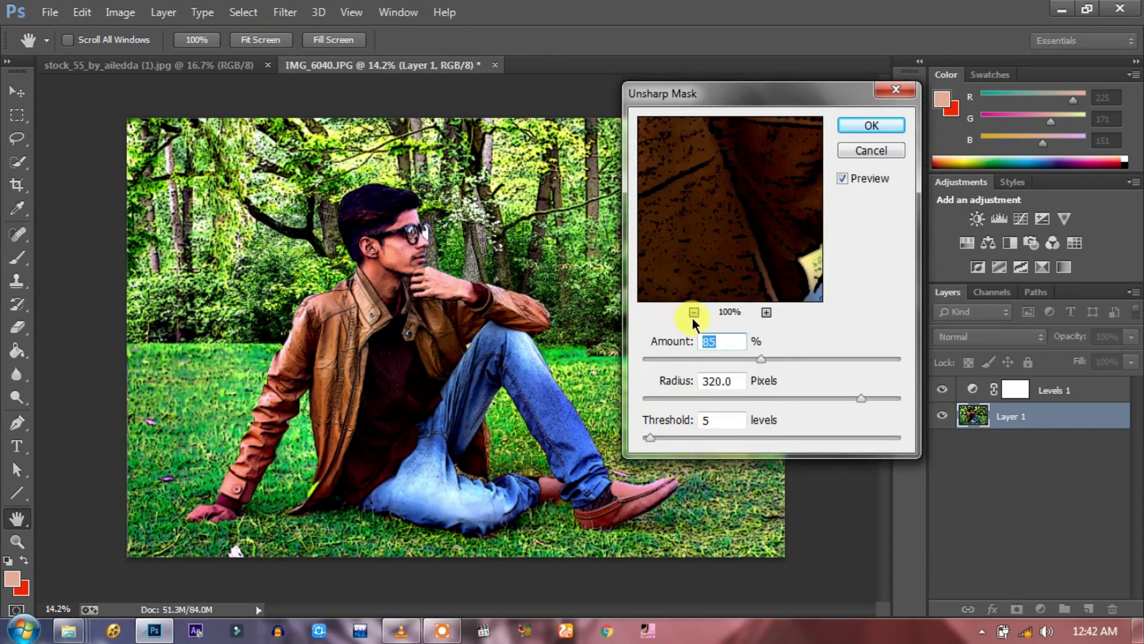
left_click(694, 312)
left_click(695, 314)
left_click(695, 315)
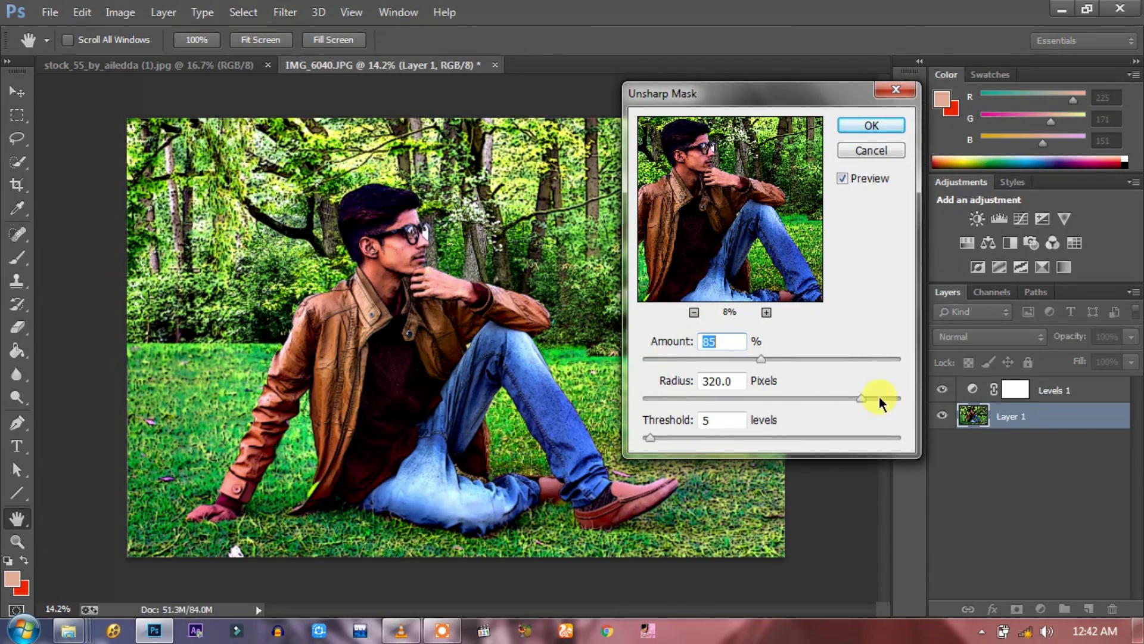
left_click(792, 403)
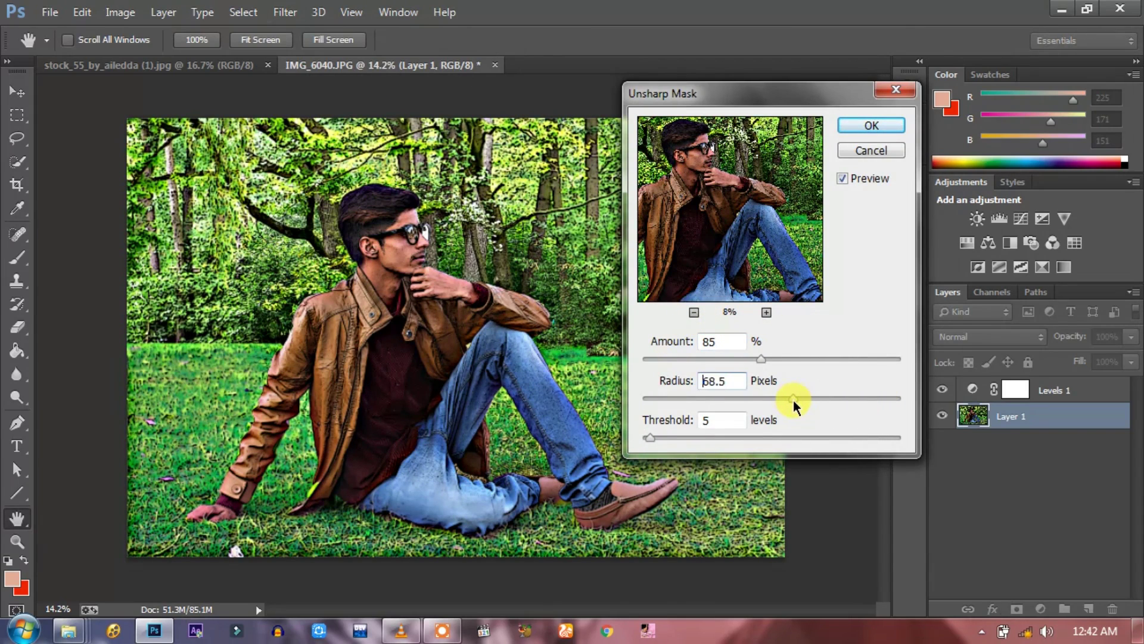
left_click_drag(799, 402, 770, 407)
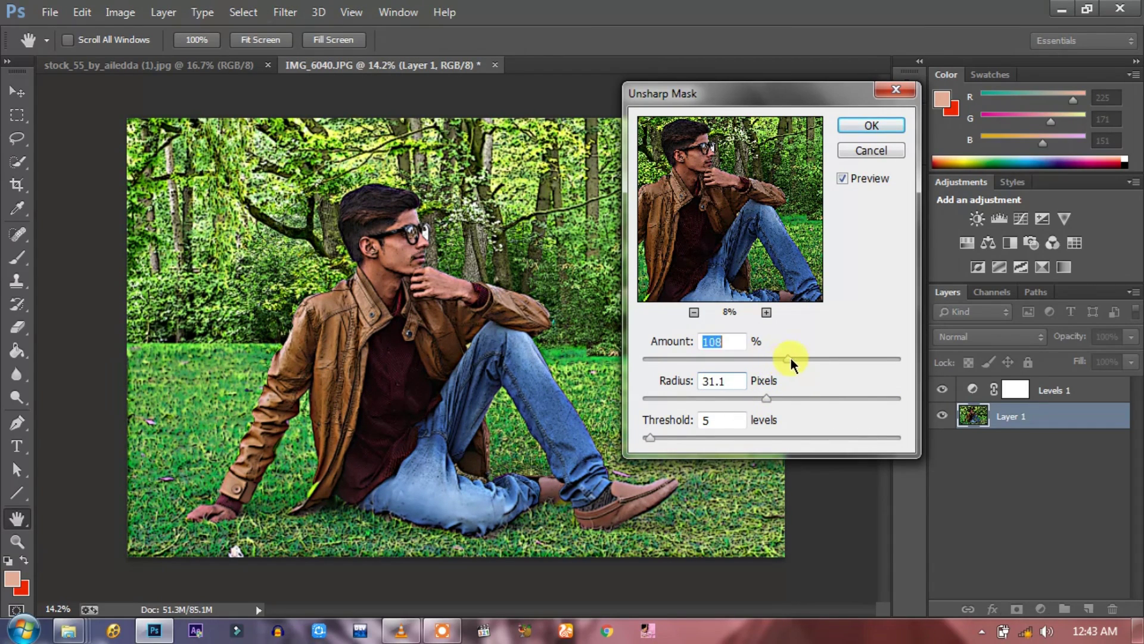
left_click_drag(796, 359, 739, 359)
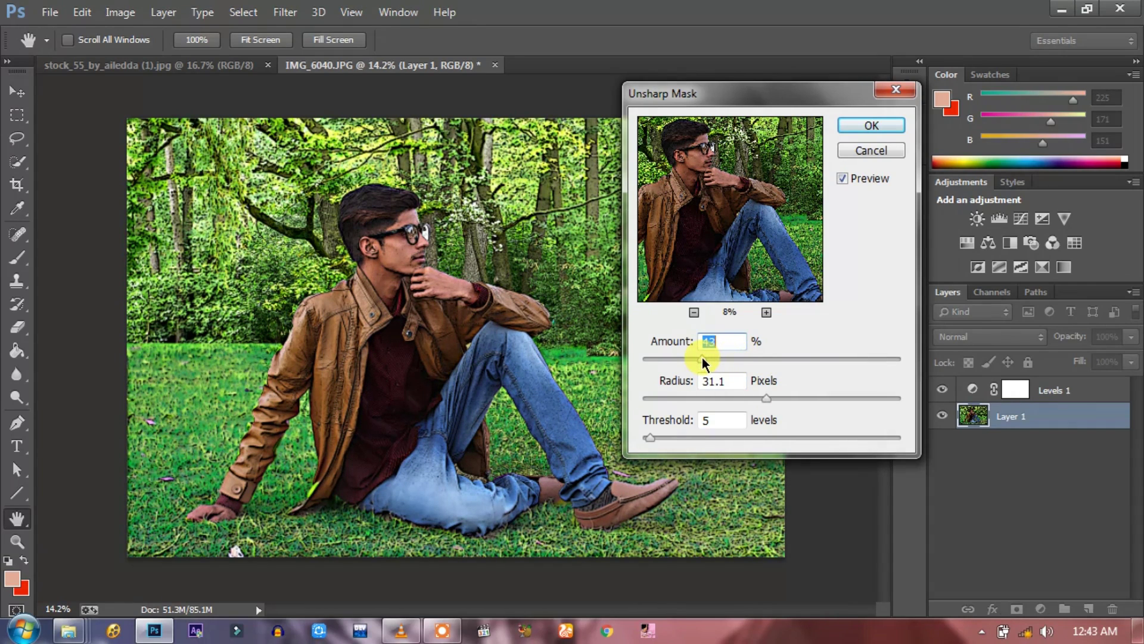
left_click(874, 131)
Step: Switch back to the Eraser tool and adjust the canvas view
key("e")
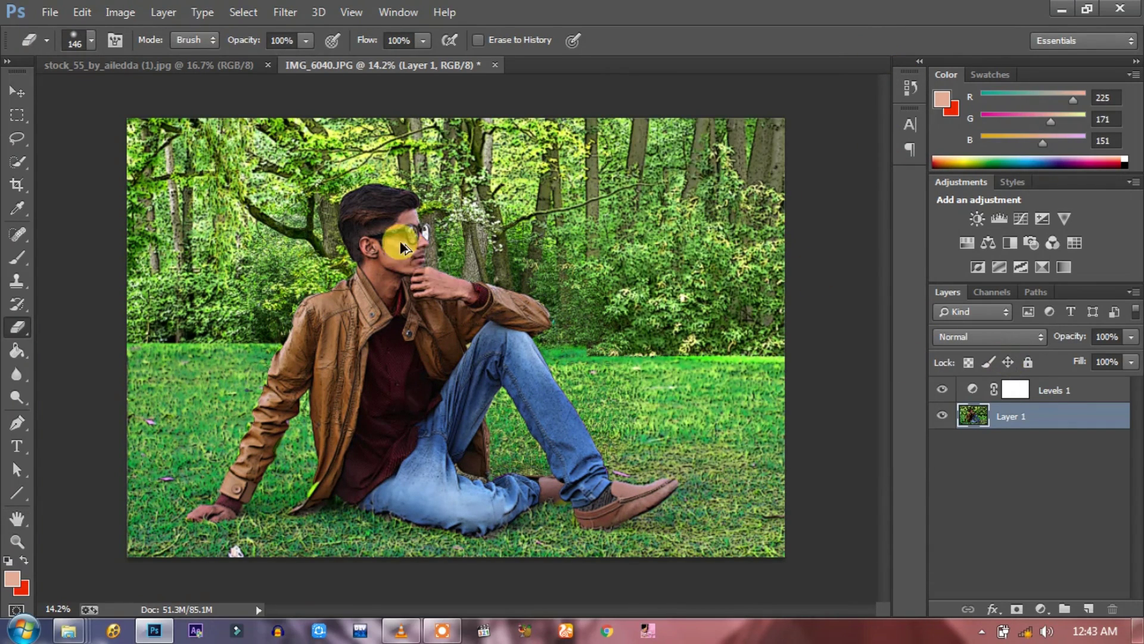
scroll(400, 240, "up", 3, "alt")
scroll(404, 198, "up", 3, "alt")
scroll(404, 198, "up", 2, "alt")
scroll(404, 198, "down", 5, "alt")
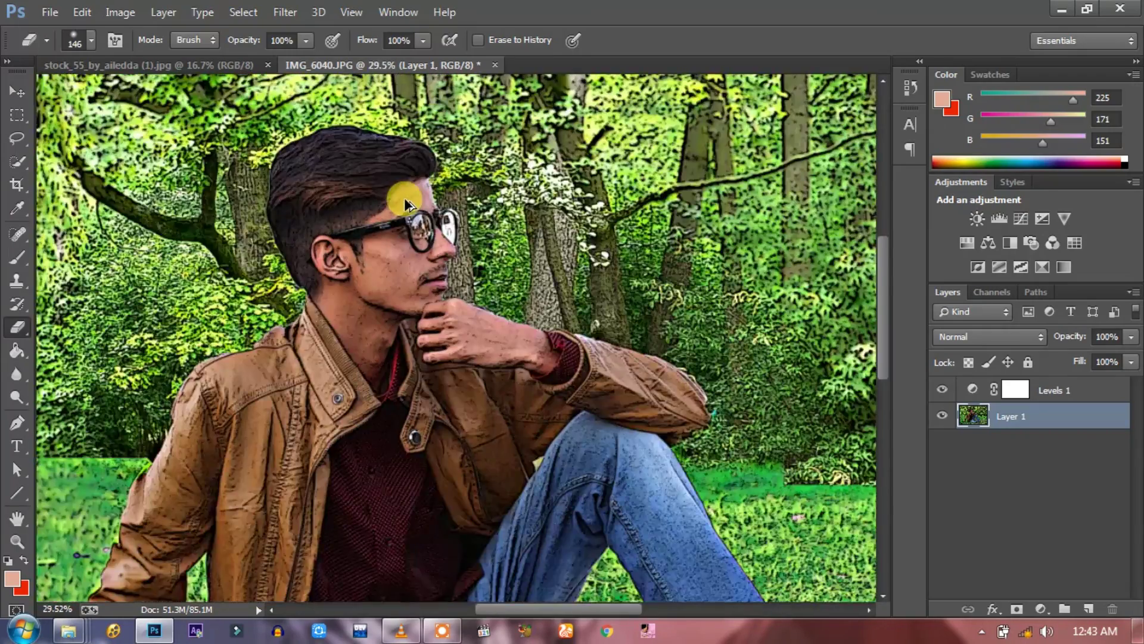
scroll(405, 198, "down", 4, "alt")
scroll(404, 198, "up", 2, "alt")
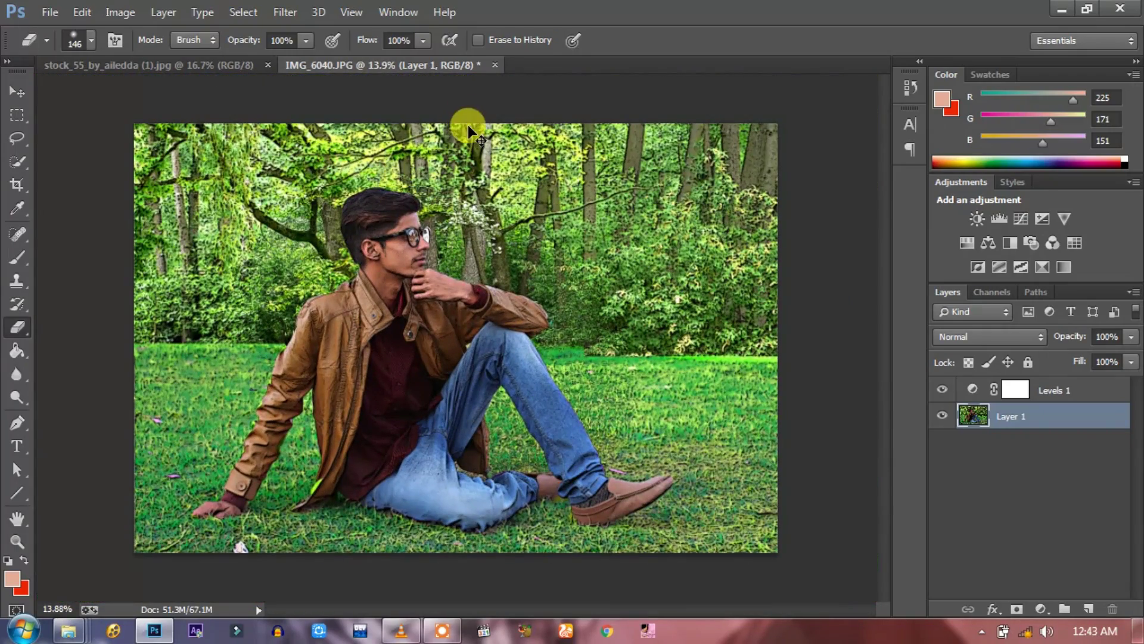
Step: Browse the Open dialog to D:\Pics\PHOTO SHOTS\shoot data\1 Effect data
key("ctrl+o")
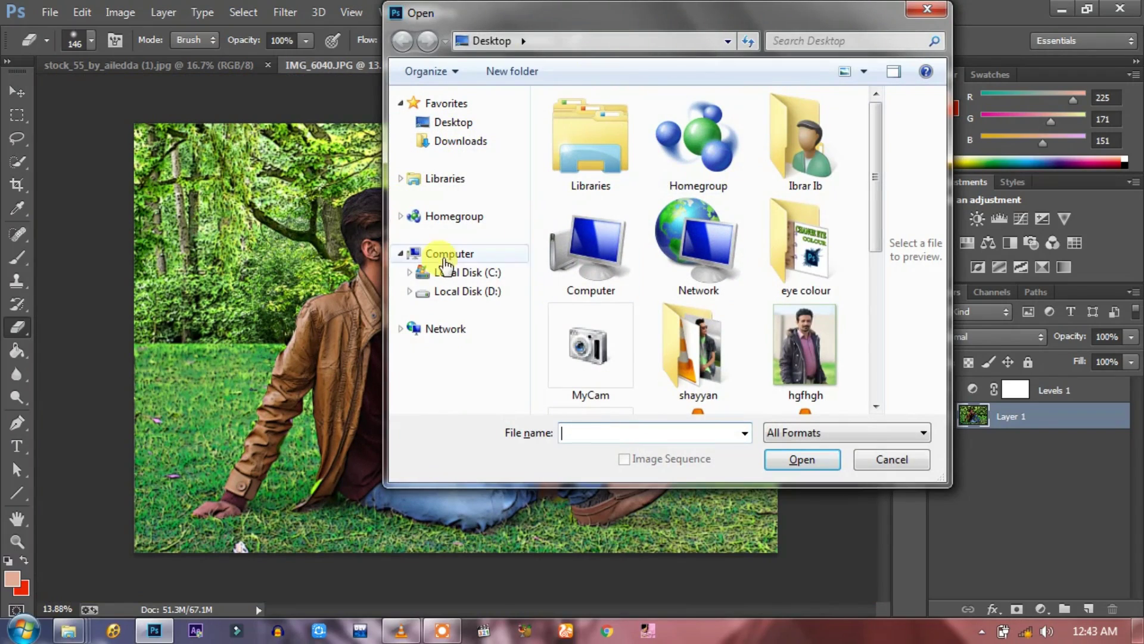
left_click(453, 292)
double_click(799, 167)
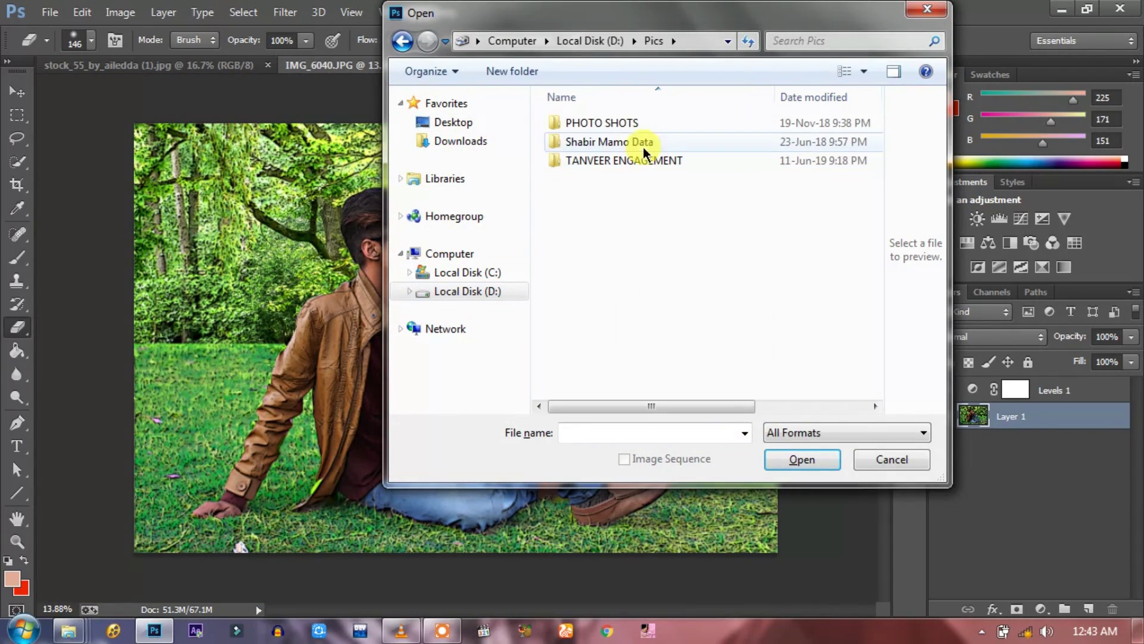
double_click(620, 121)
double_click(599, 142)
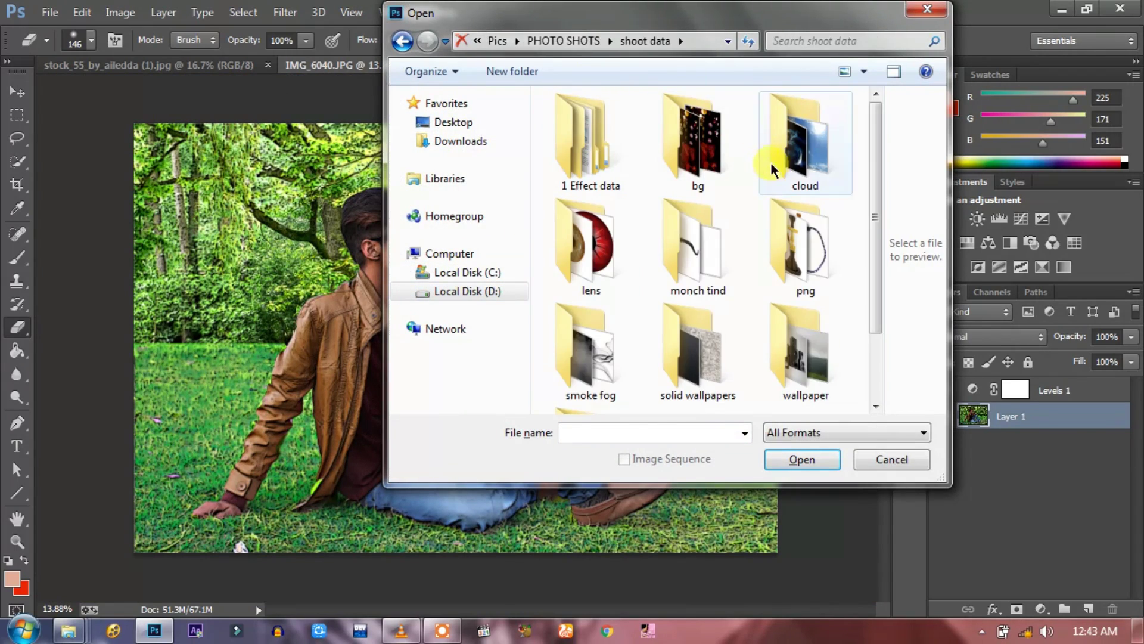
double_click(578, 161)
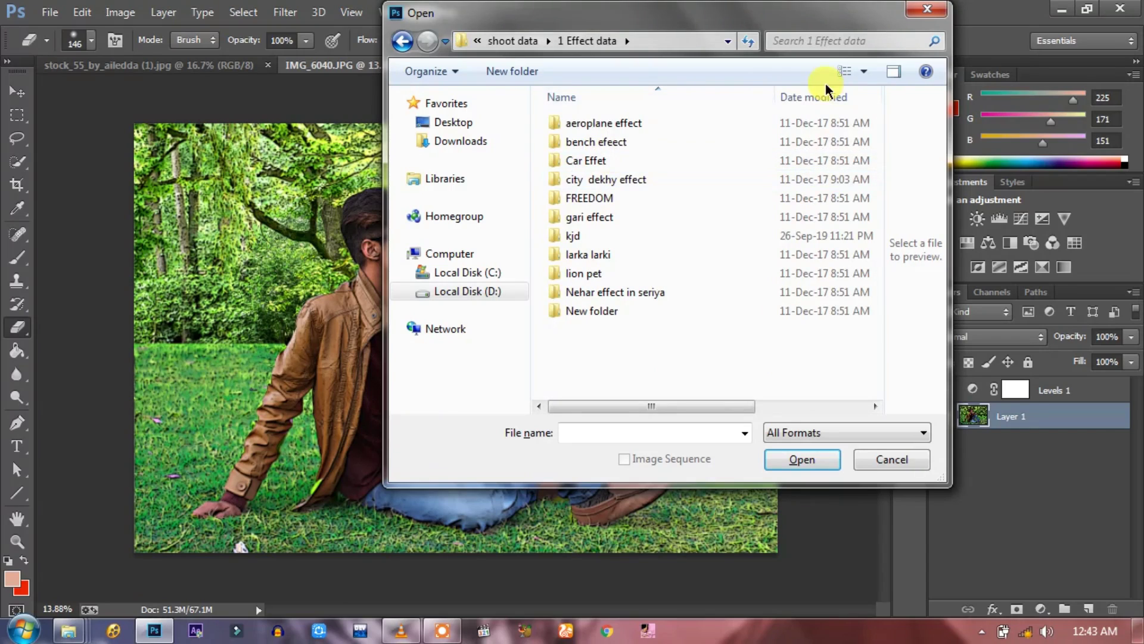
Step: Open the particle-fire updraft image from the larka larki folder
left_click(844, 72)
left_click(844, 71)
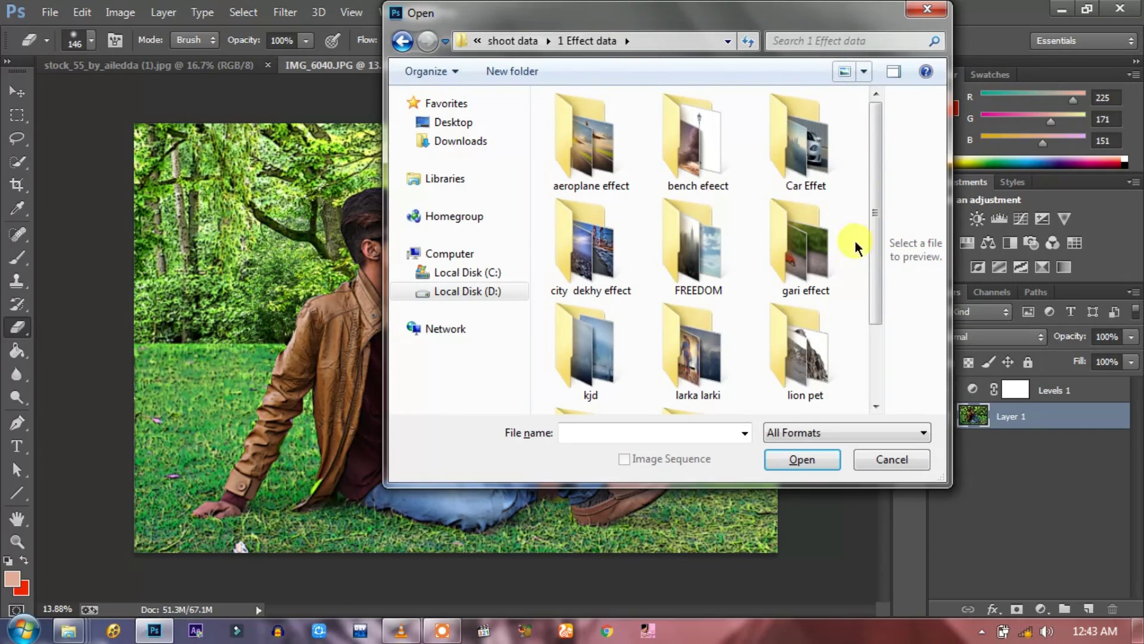
left_click_drag(882, 242, 883, 328)
double_click(654, 230)
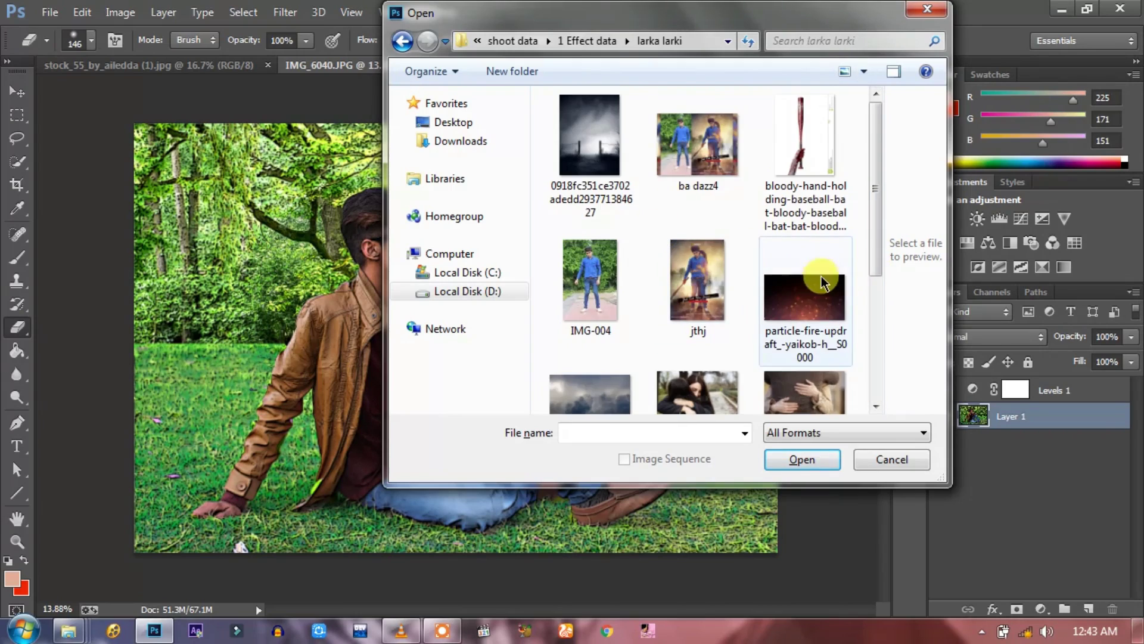
left_click(818, 296)
double_click(818, 296)
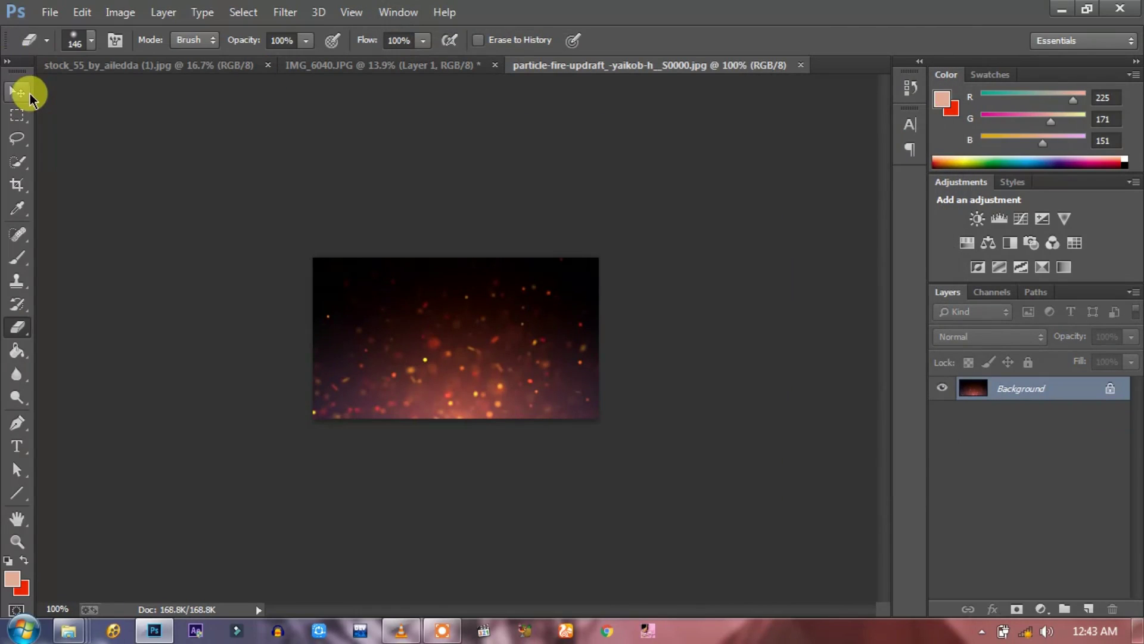
left_click(17, 92)
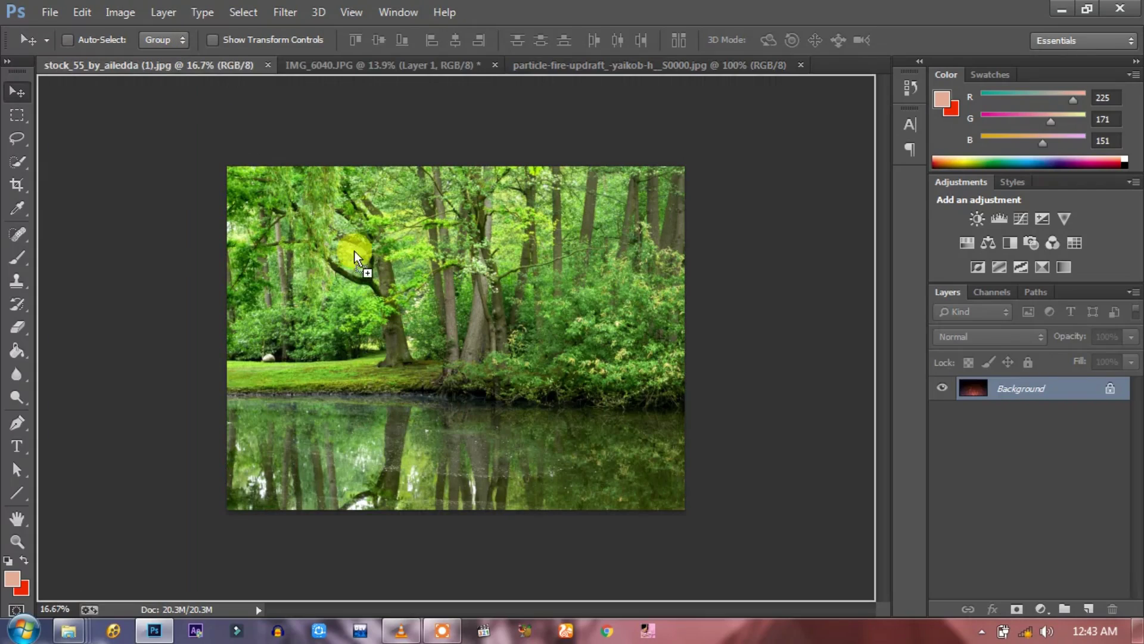
Step: Bring the fire image into the composite and free-transform it to cover the canvas
mouse_move(178, 71)
left_mouse_down()
mouse_move(348, 201)
mouse_move(475, 350)
mouse_move(818, 102)
left_mouse_up()
key("ctrl+t")
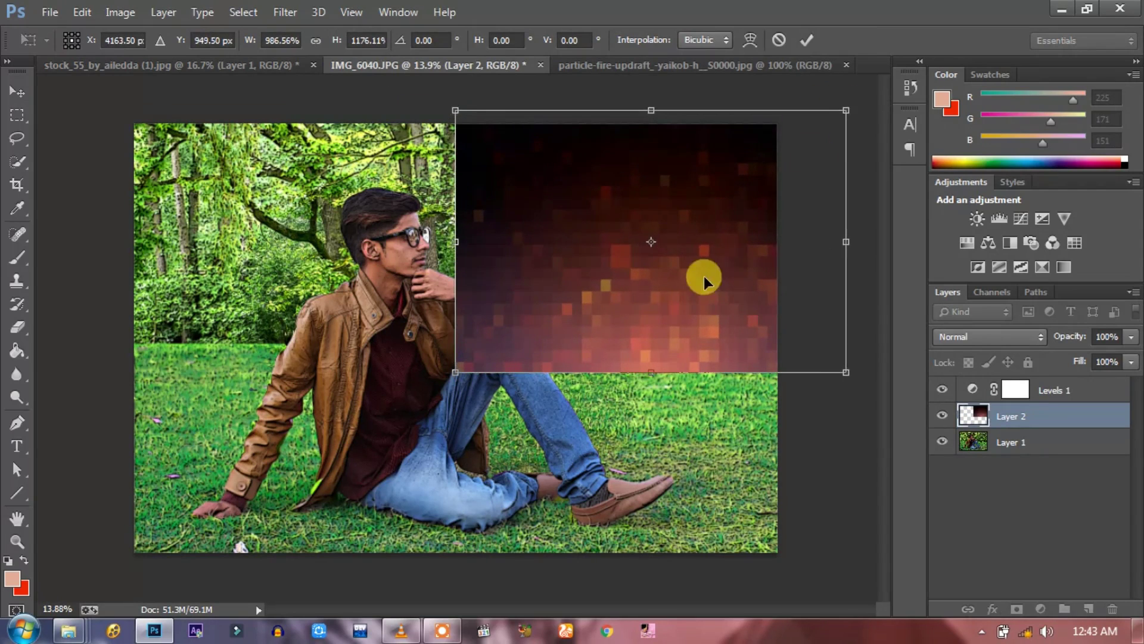
left_click_drag(699, 276, 384, 459)
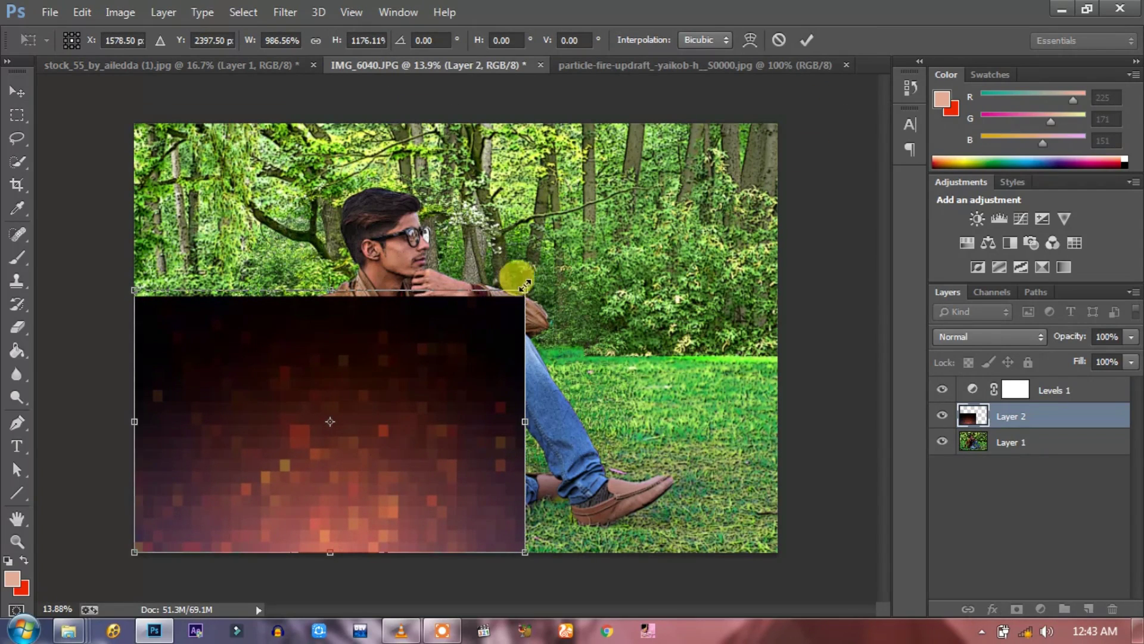
left_click_drag(525, 290, 797, 143)
left_click(806, 40)
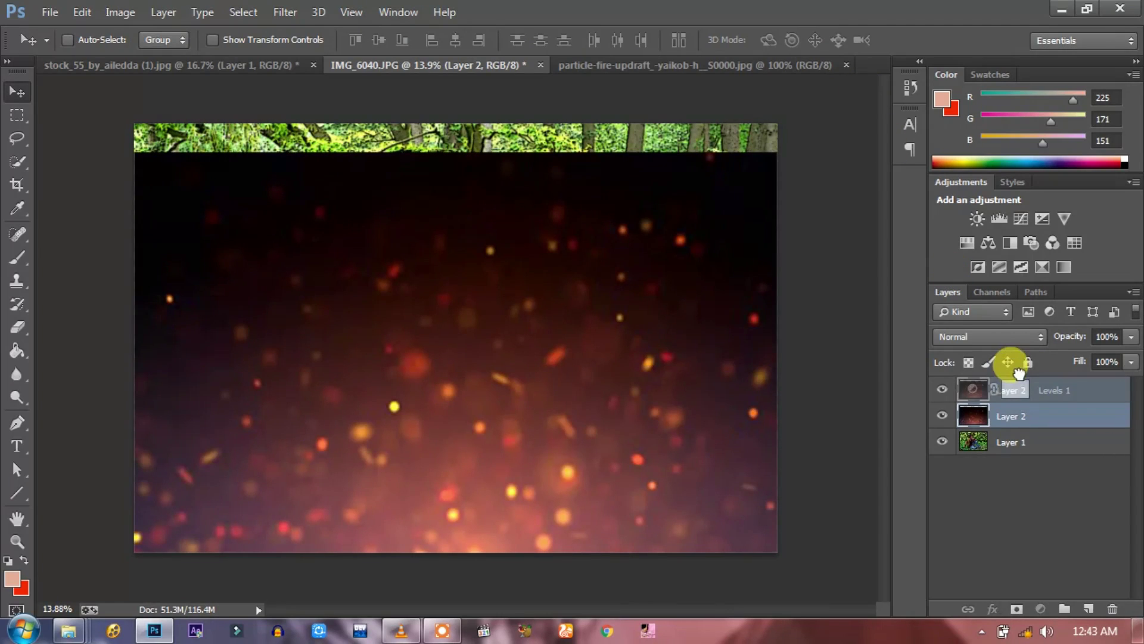
Step: Place the fire layer above Levels 1 in Linear Dodge (Add), 69% fill, about 73% opacity
left_click_drag(1013, 416, 1013, 381)
left_click(1020, 337)
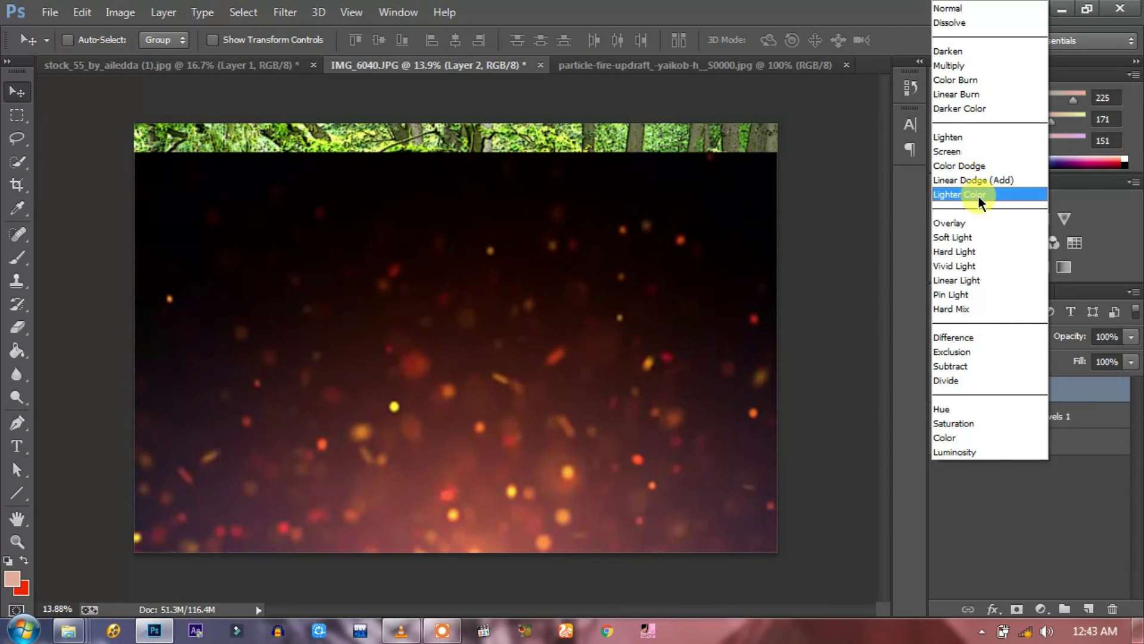
left_click(981, 190)
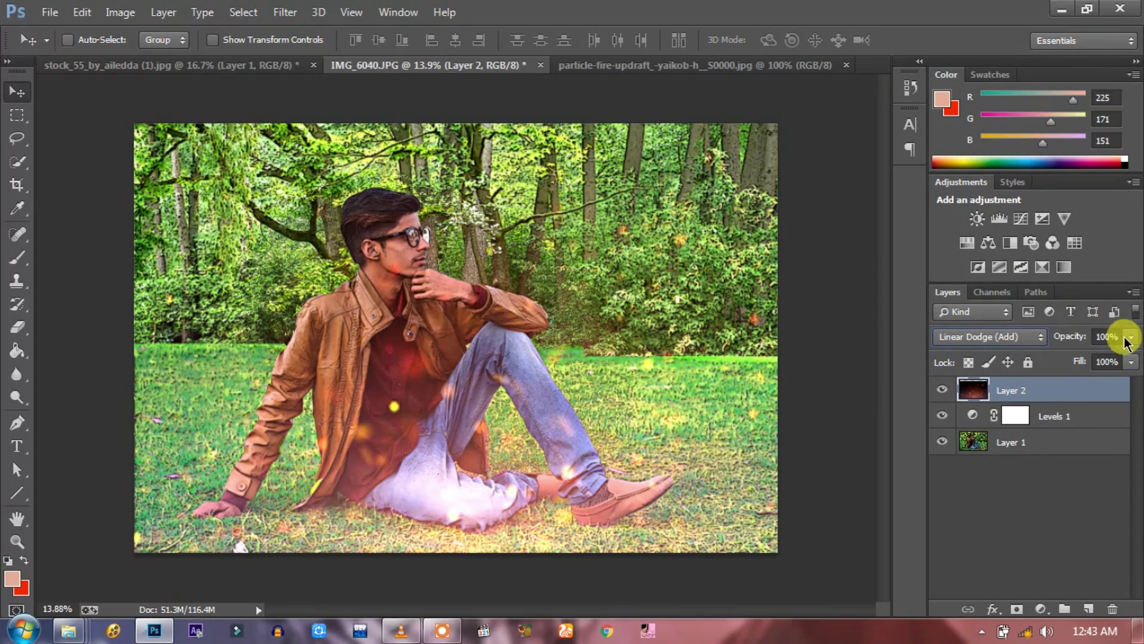
left_click(1131, 361)
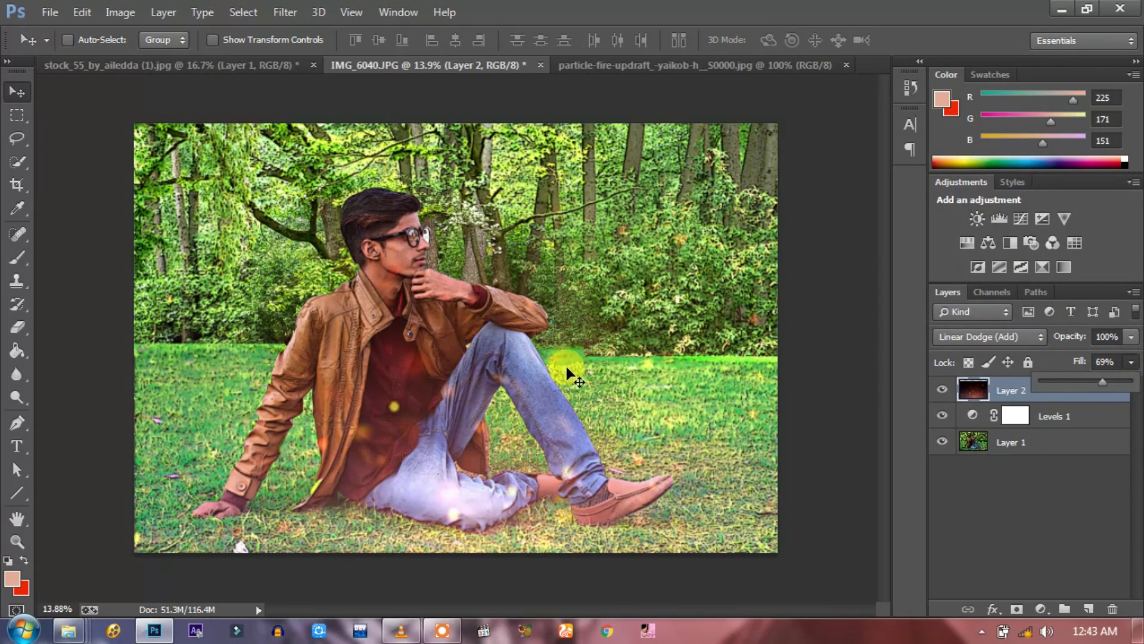
left_click_drag(568, 371, 648, 365)
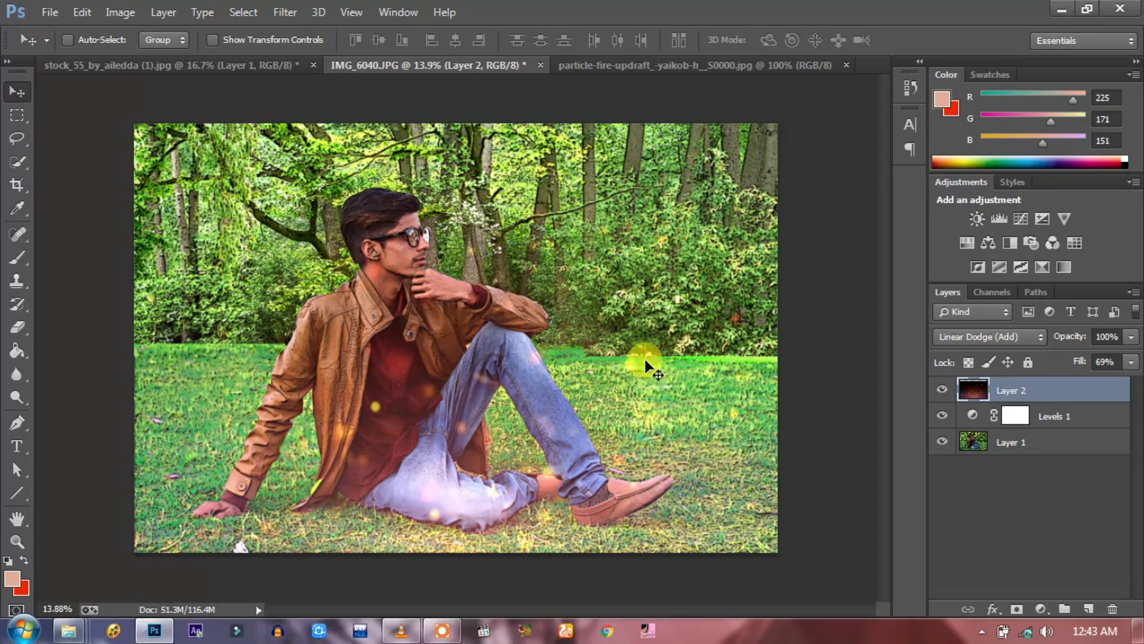
left_click(1131, 362)
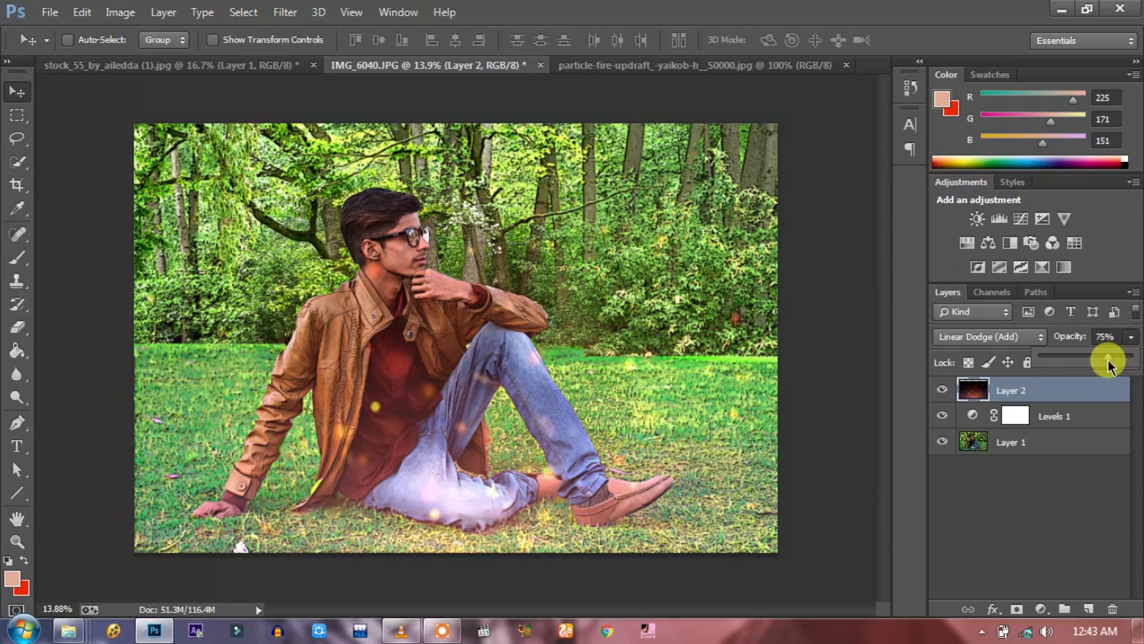
left_click_drag(1108, 361, 1103, 359)
Step: Add a new empty layer above the fire layer and pick the Brush tool
left_click(16, 114)
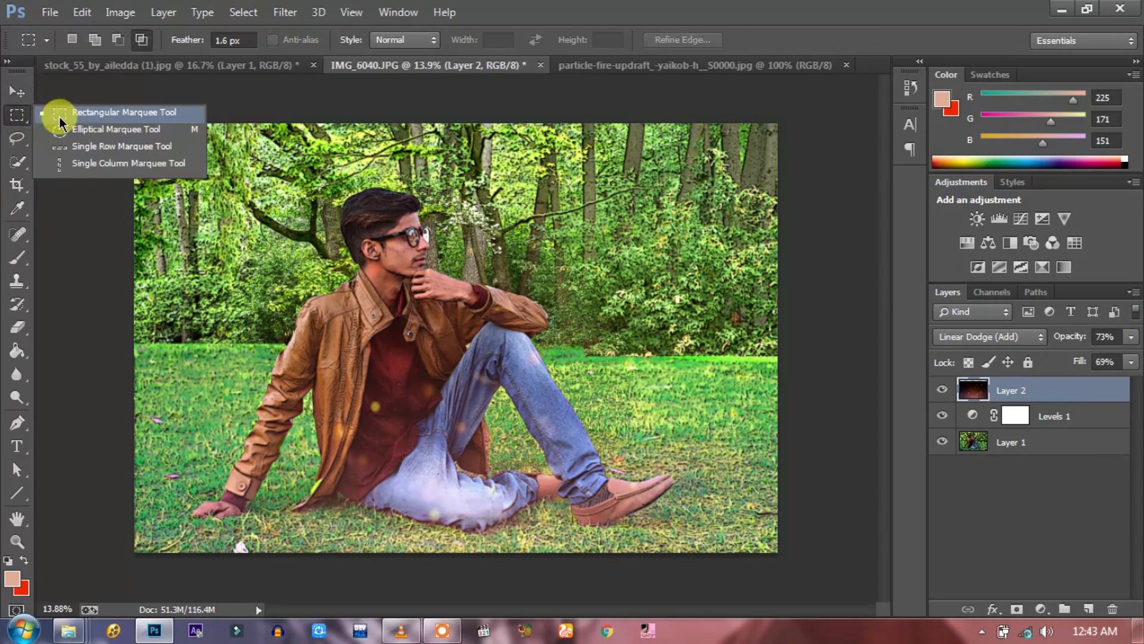
left_click(60, 114)
left_click(1088, 609)
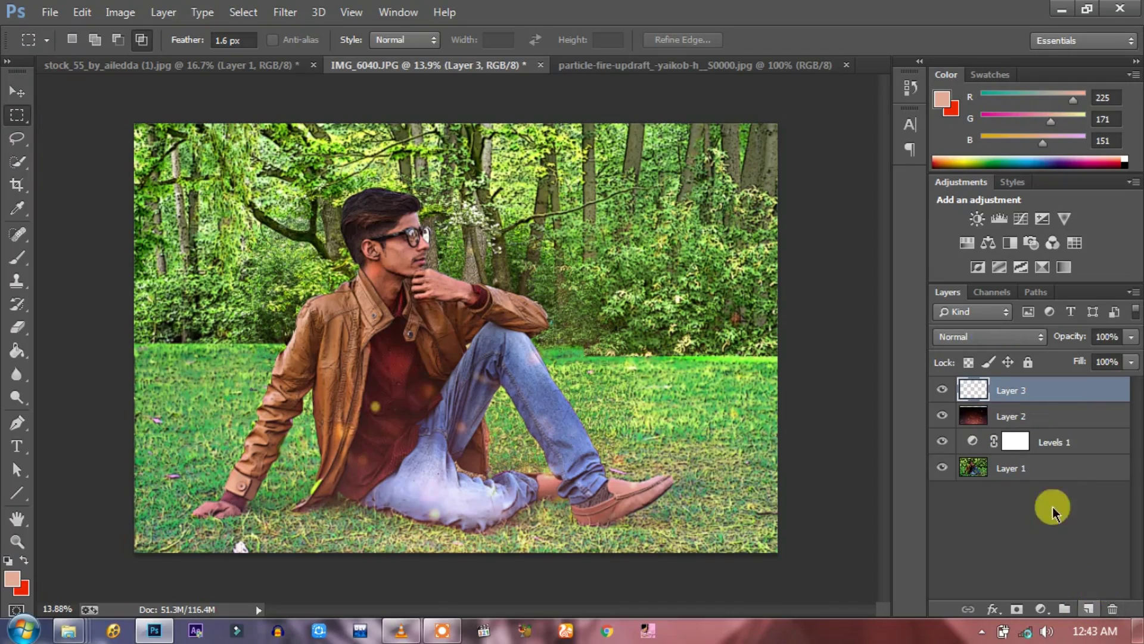
left_click(17, 257)
left_click(59, 257)
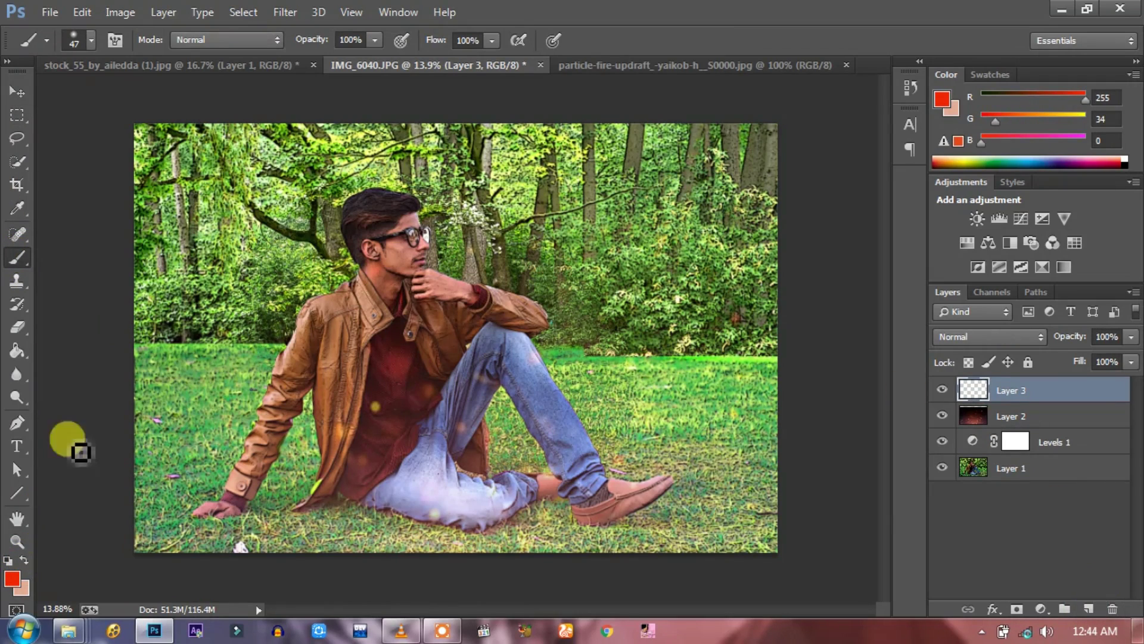
Step: Paint a soft peach wash over the man with a large soft brush, about 1447 px
right_click(405, 234)
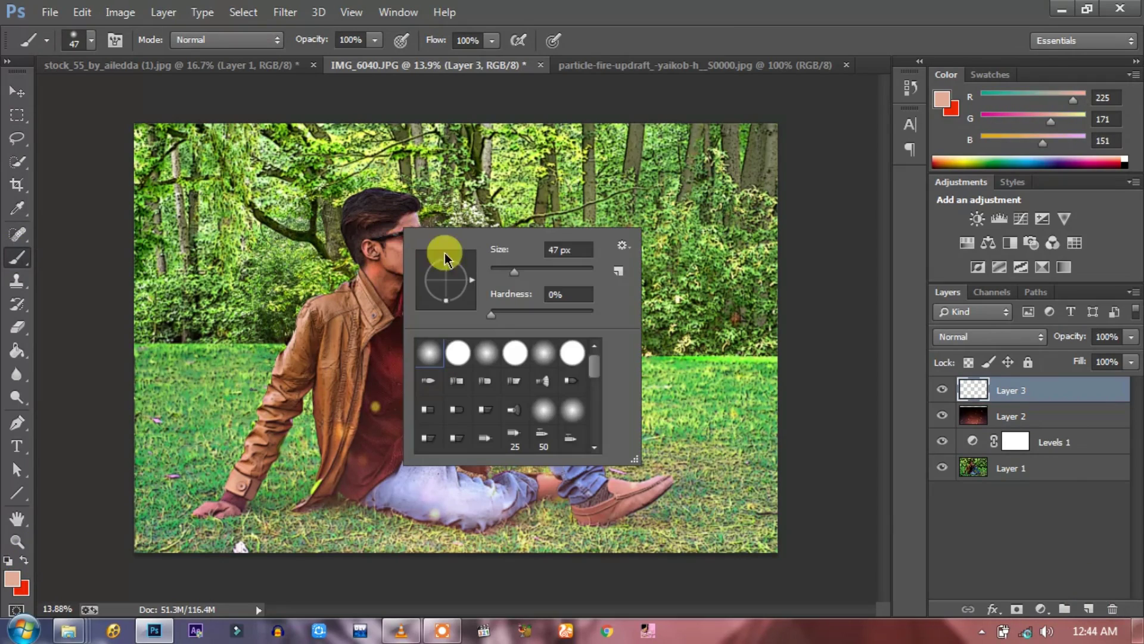
left_click_drag(537, 269, 582, 273)
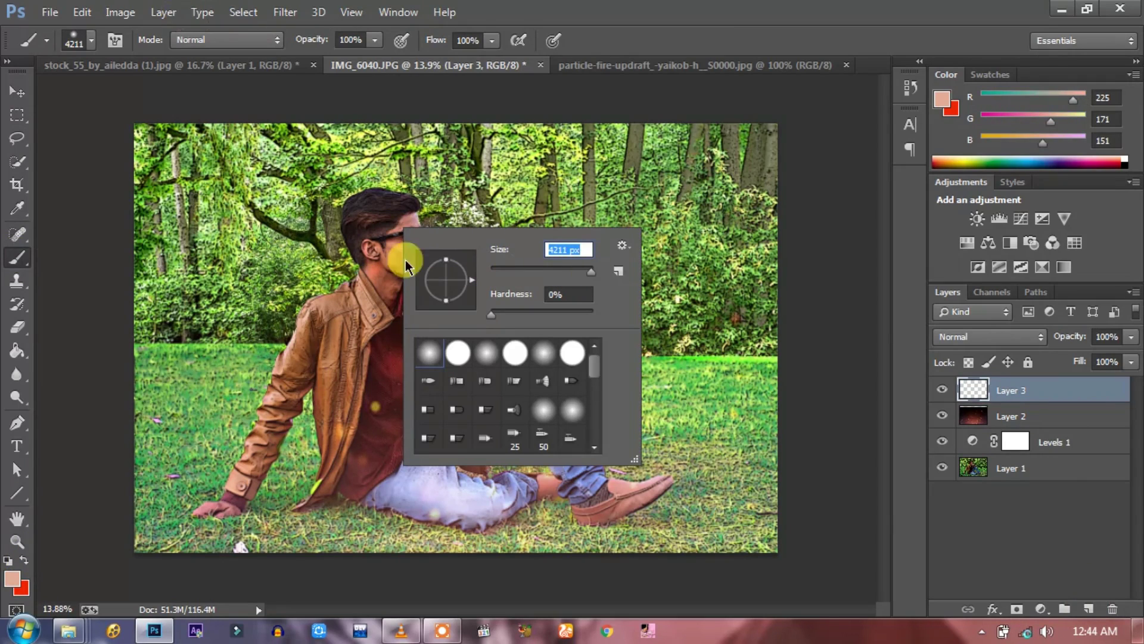
left_click(304, 179)
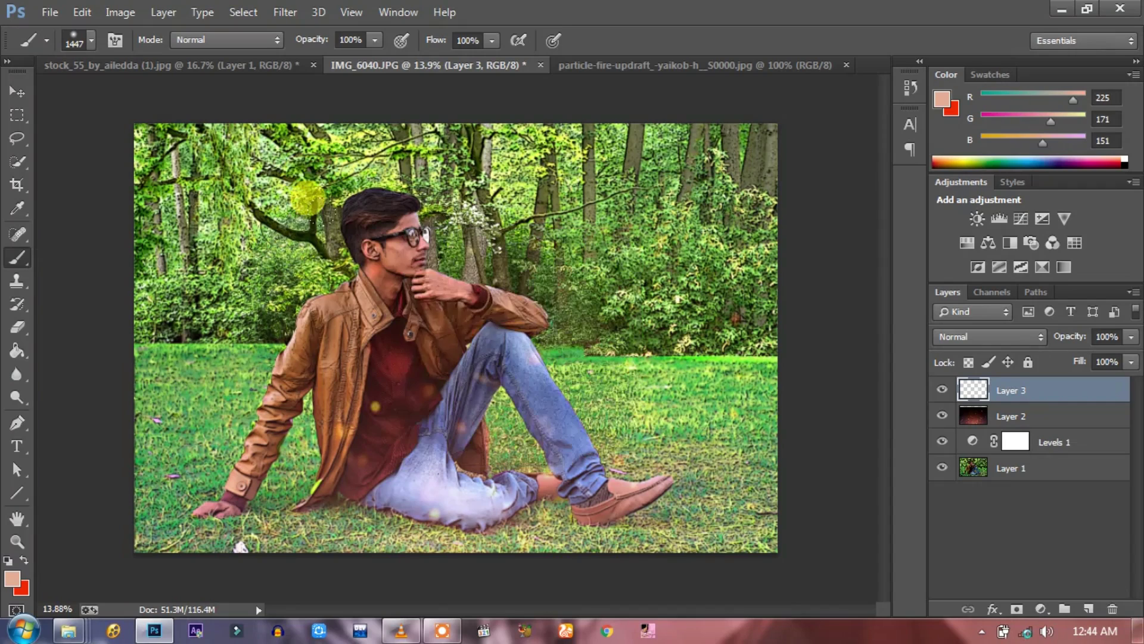
mouse_move(306, 192)
left_mouse_down()
mouse_move(306, 224)
mouse_move(269, 294)
mouse_move(370, 343)
mouse_move(375, 401)
left_mouse_up()
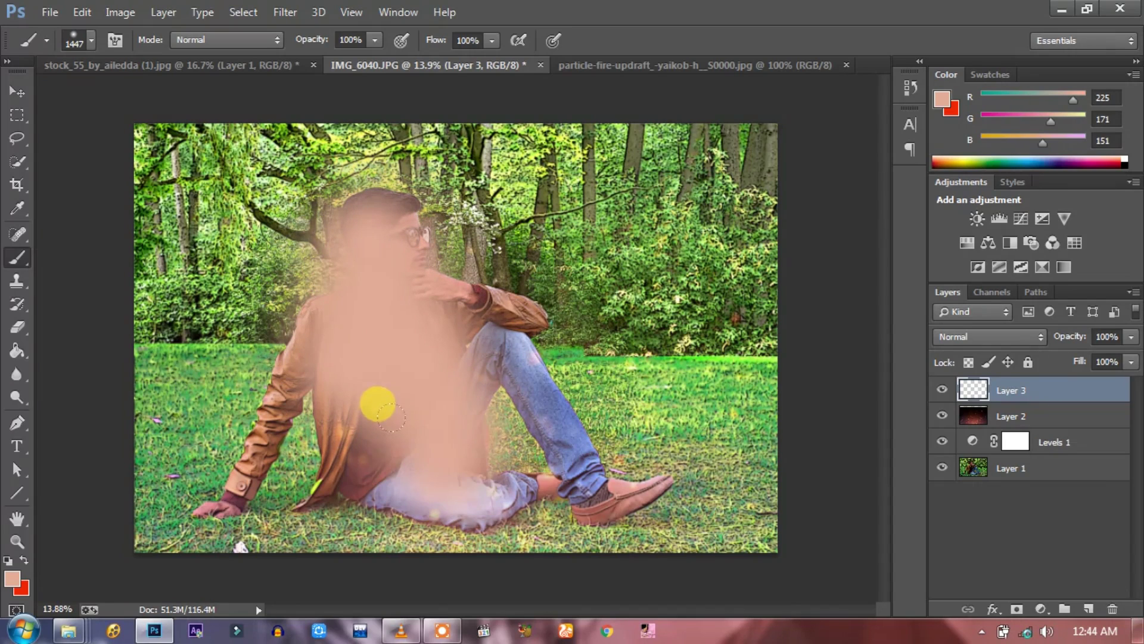
Step: Blend Layer 3 in Divide mode at 92% opacity and 71% fill
left_click(1016, 339)
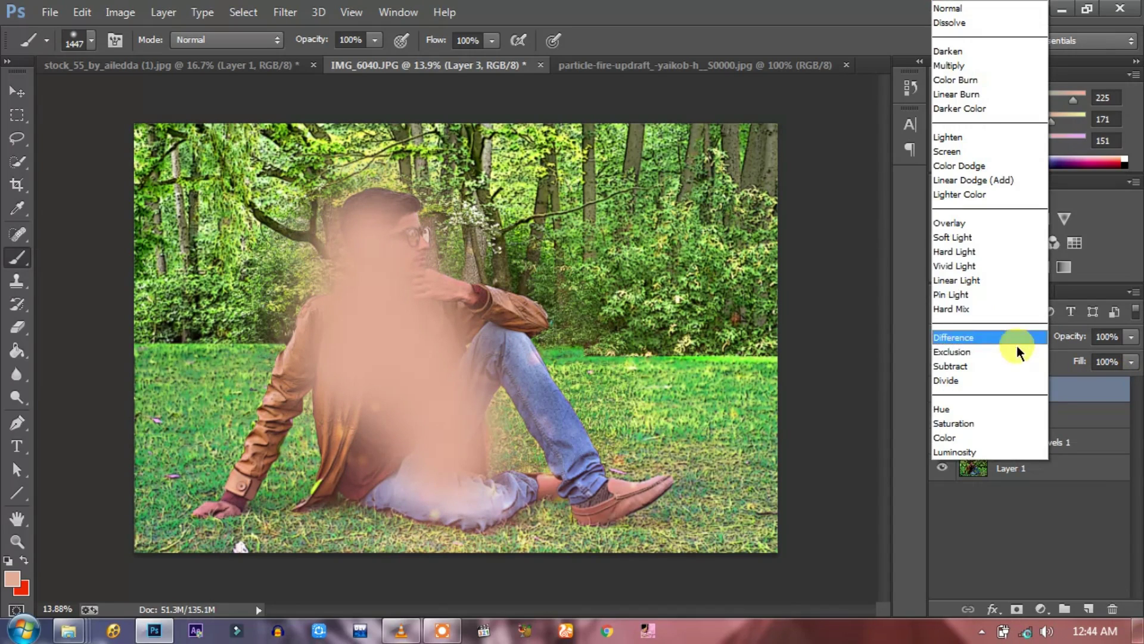
left_click(989, 437)
scroll(1015, 339, "up", 1)
scroll(1014, 338, "up", 1)
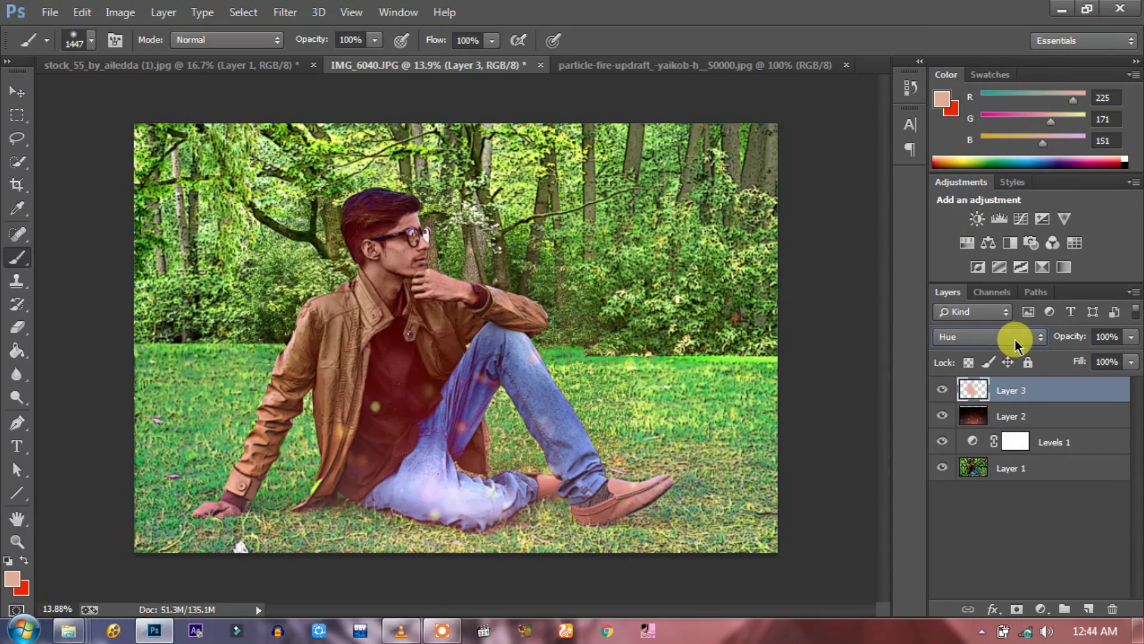
scroll(1015, 339, "up", 1)
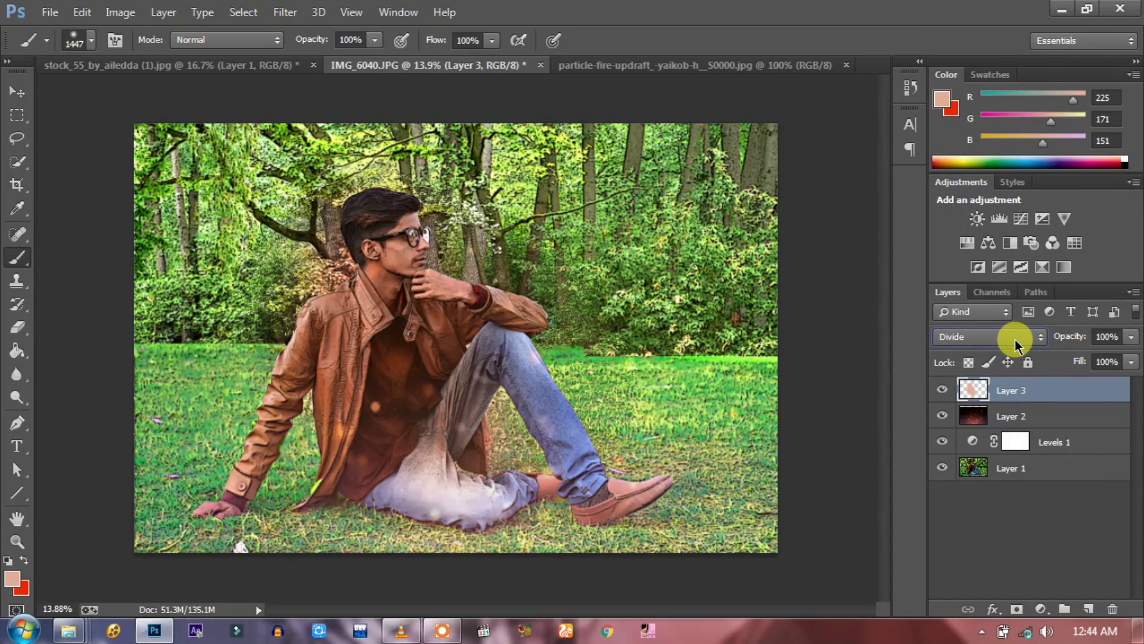
left_click(1131, 337)
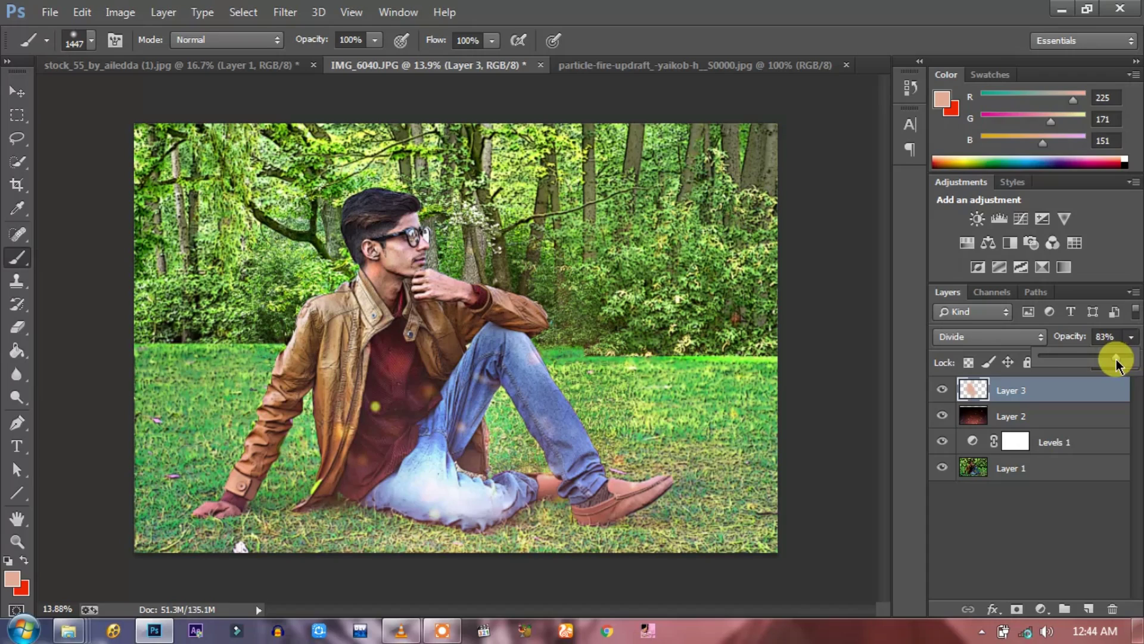
left_click(1131, 362)
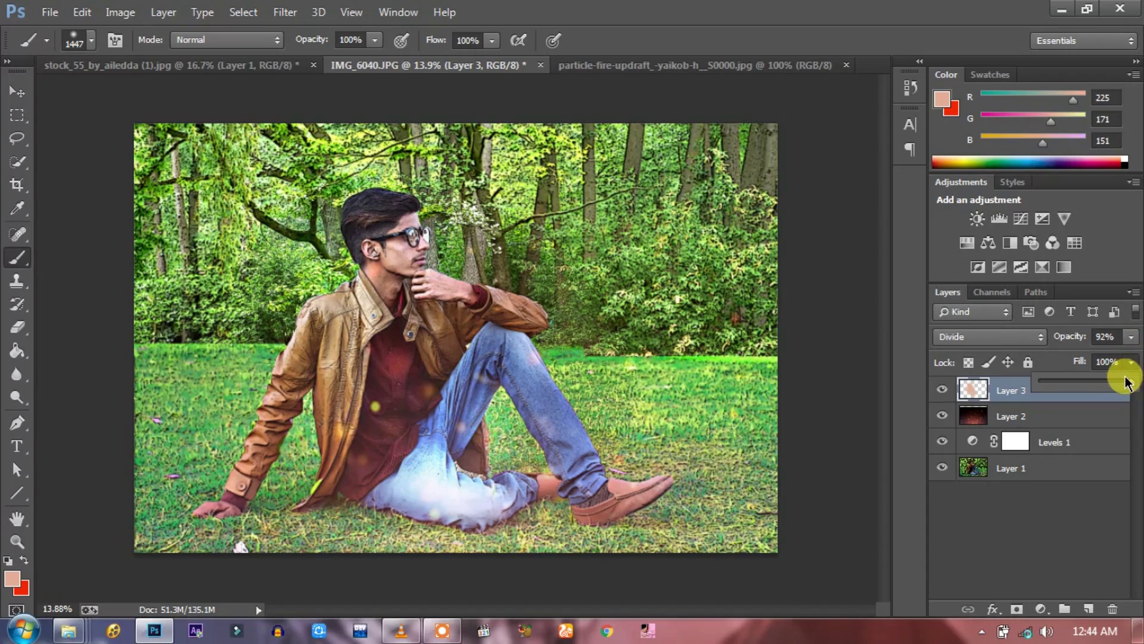
left_click_drag(1106, 385, 1105, 387)
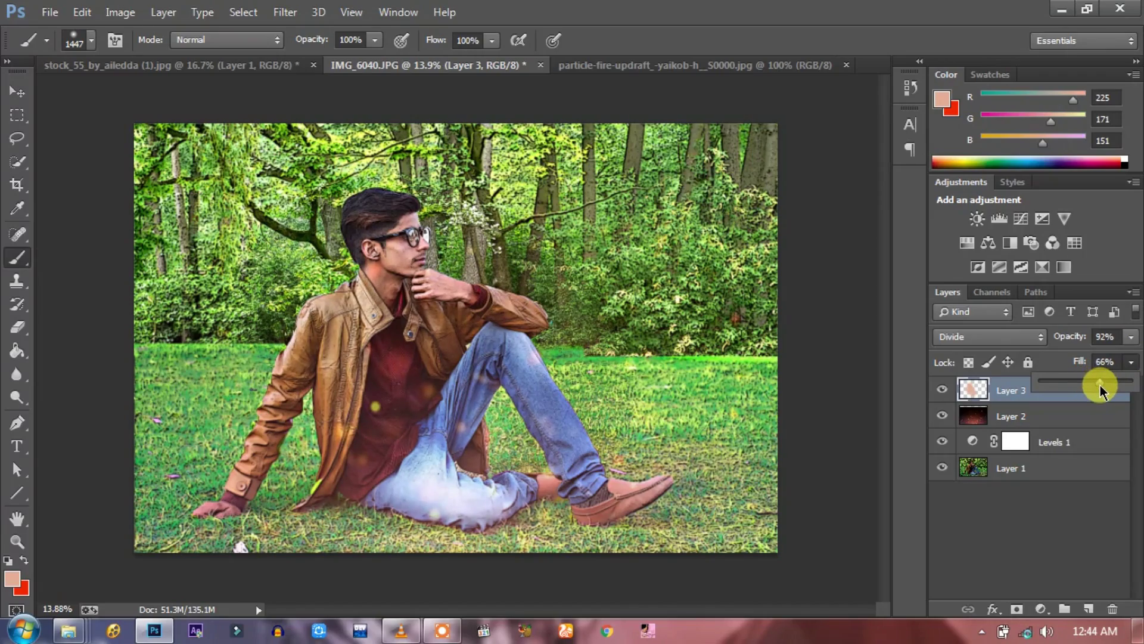
Step: Switch to the Rectangular Marquee tool and adjust the canvas view
right_click(17, 123)
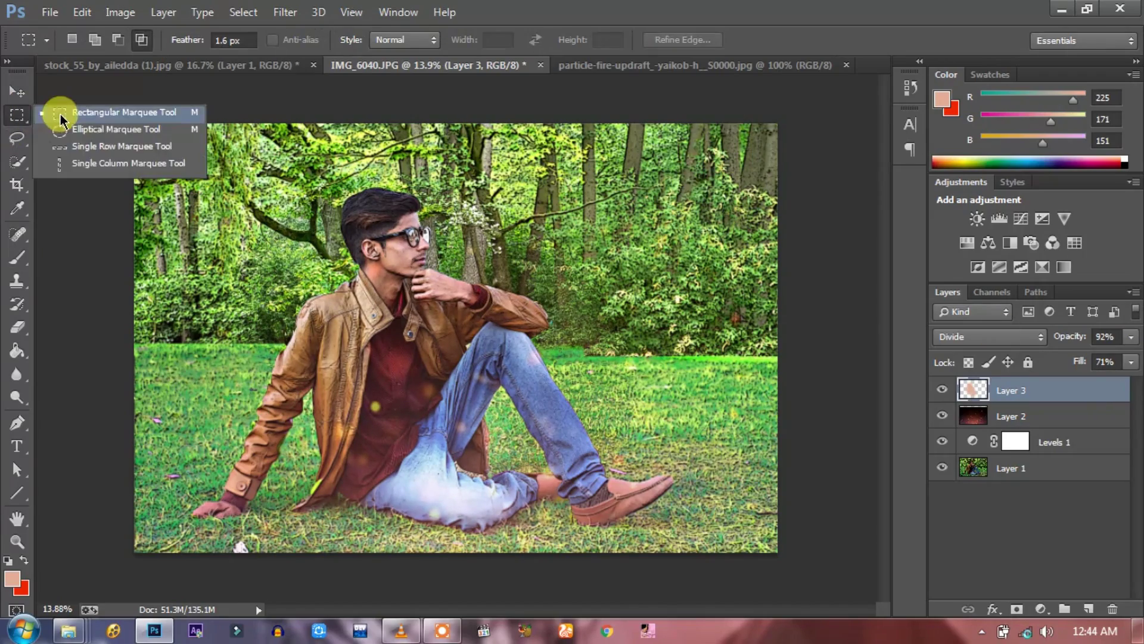
left_click(66, 113)
scroll(371, 189, "up", 5)
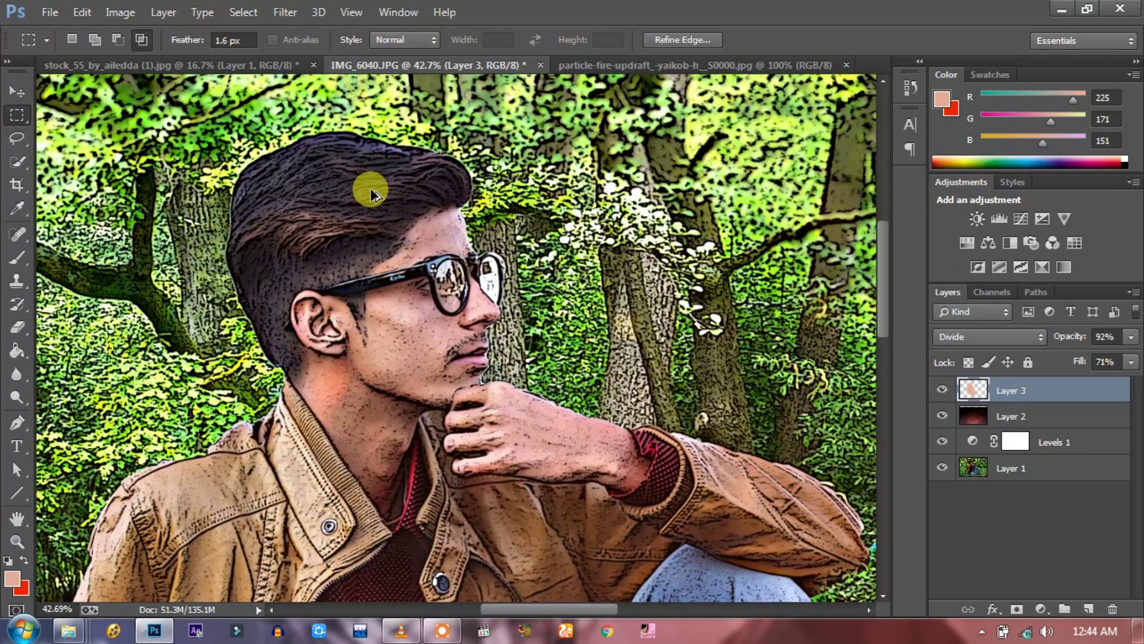
scroll(370, 188, "down", 1)
scroll(370, 188, "down", 1)
scroll(370, 187, "down", 1)
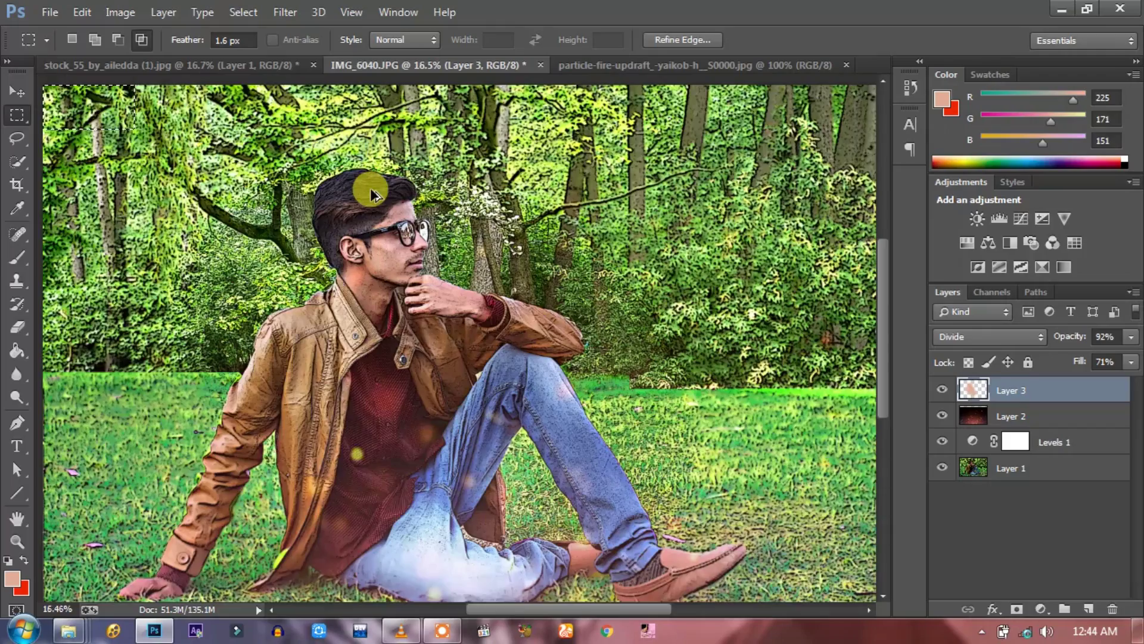
scroll(370, 187, "down", 1)
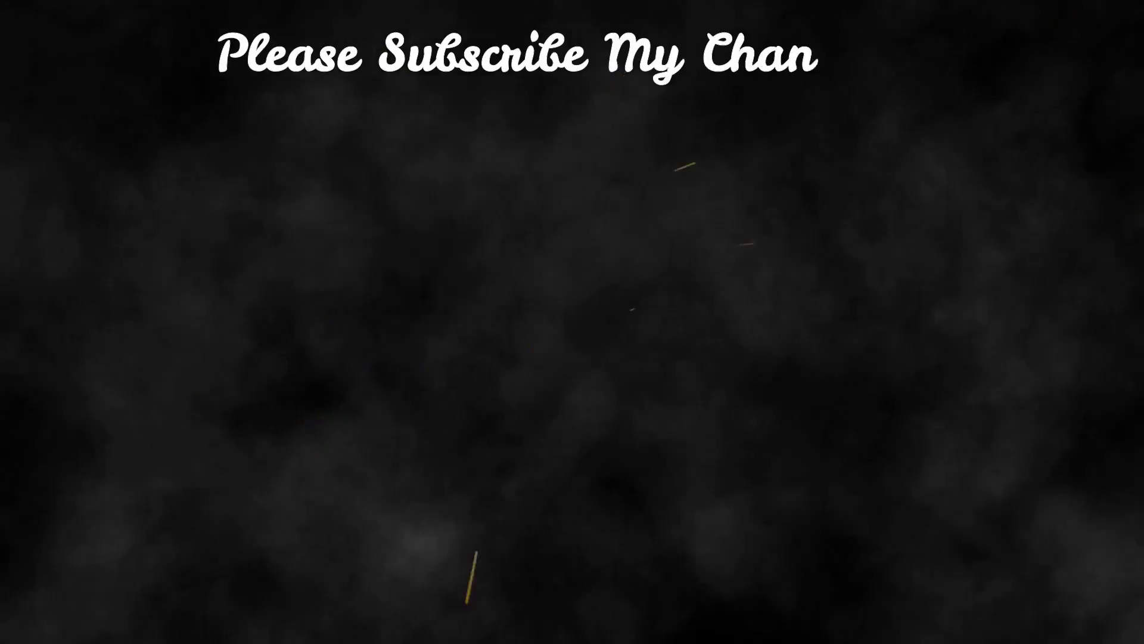